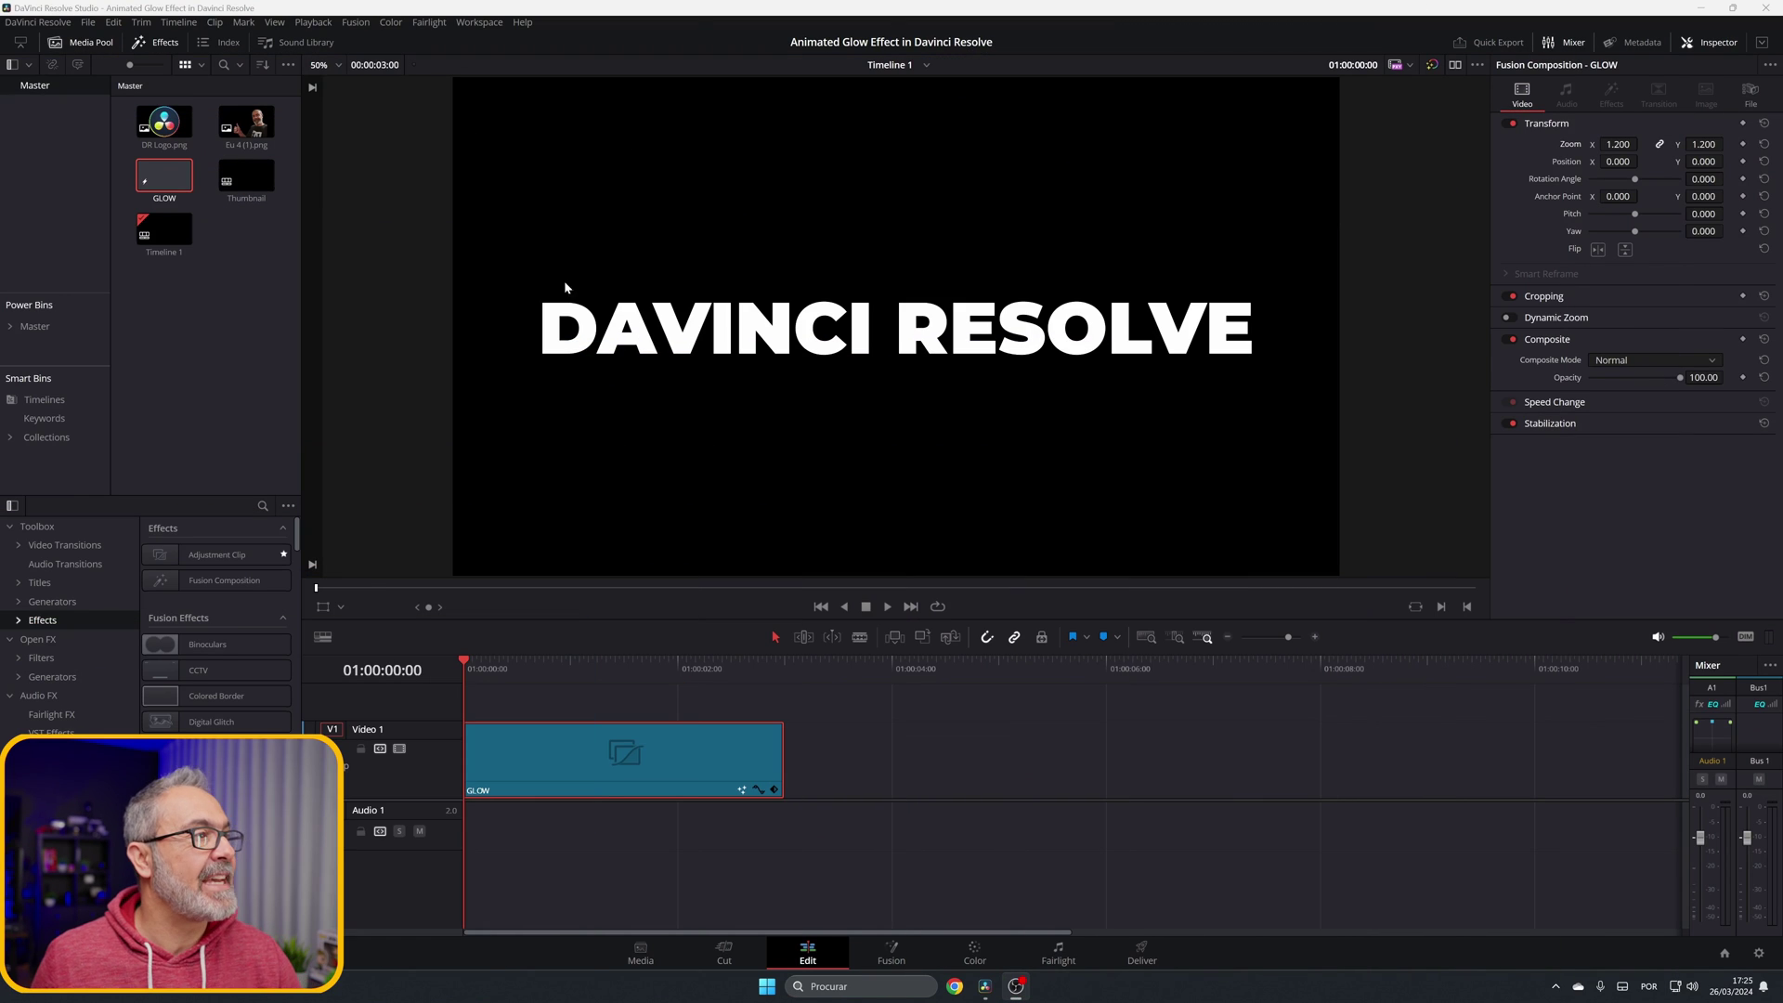
- After previewing the existing GLOW title, create a Fusion composition 'GLOW TEXT' lasting 00:00:03:00
click(887, 606)
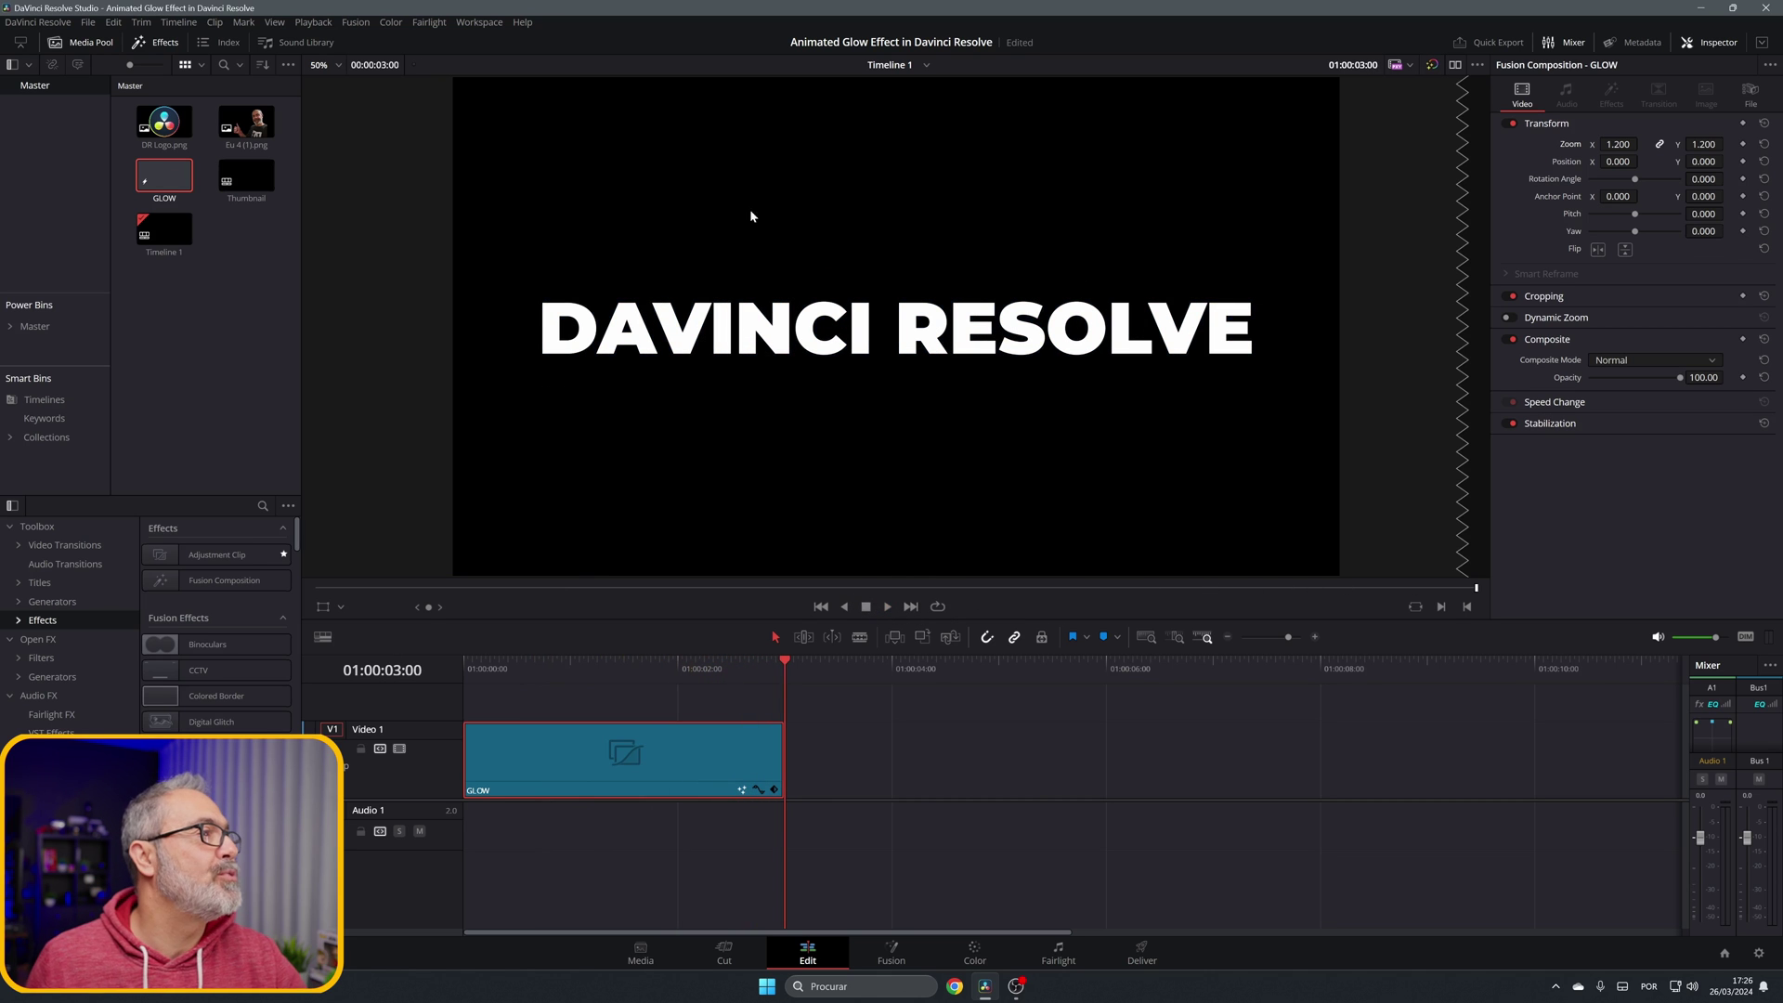
right_click(240, 252)
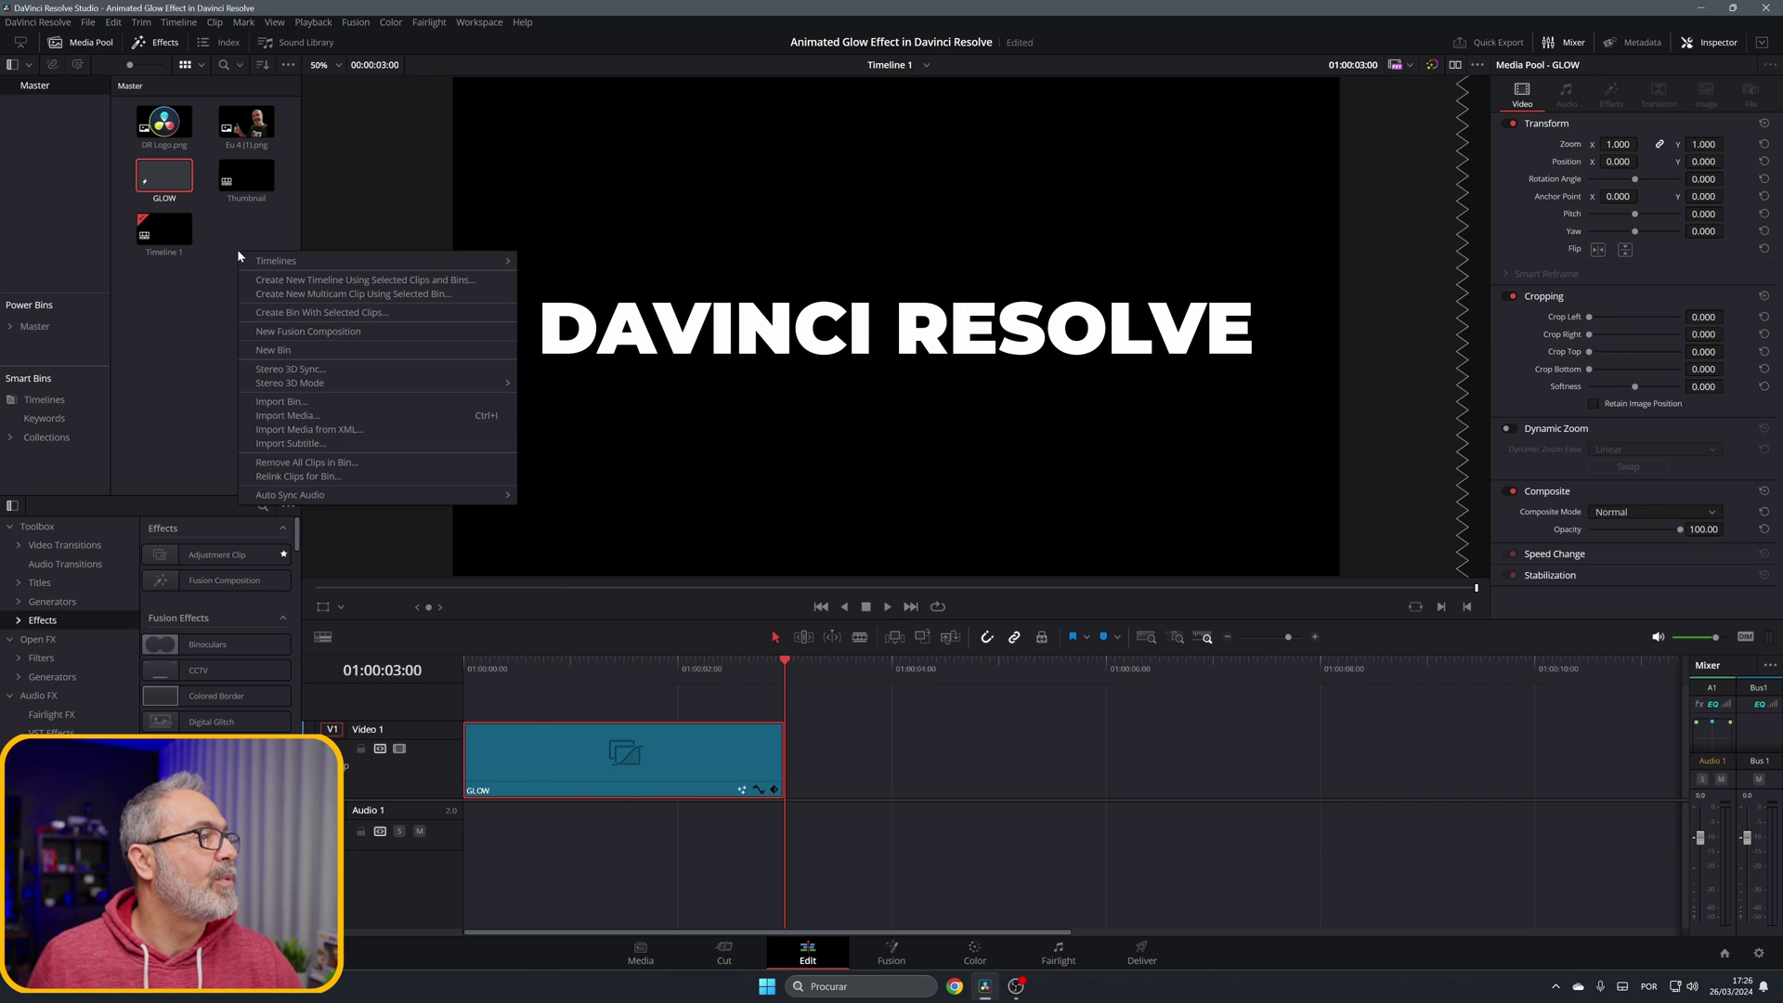
click(319, 331)
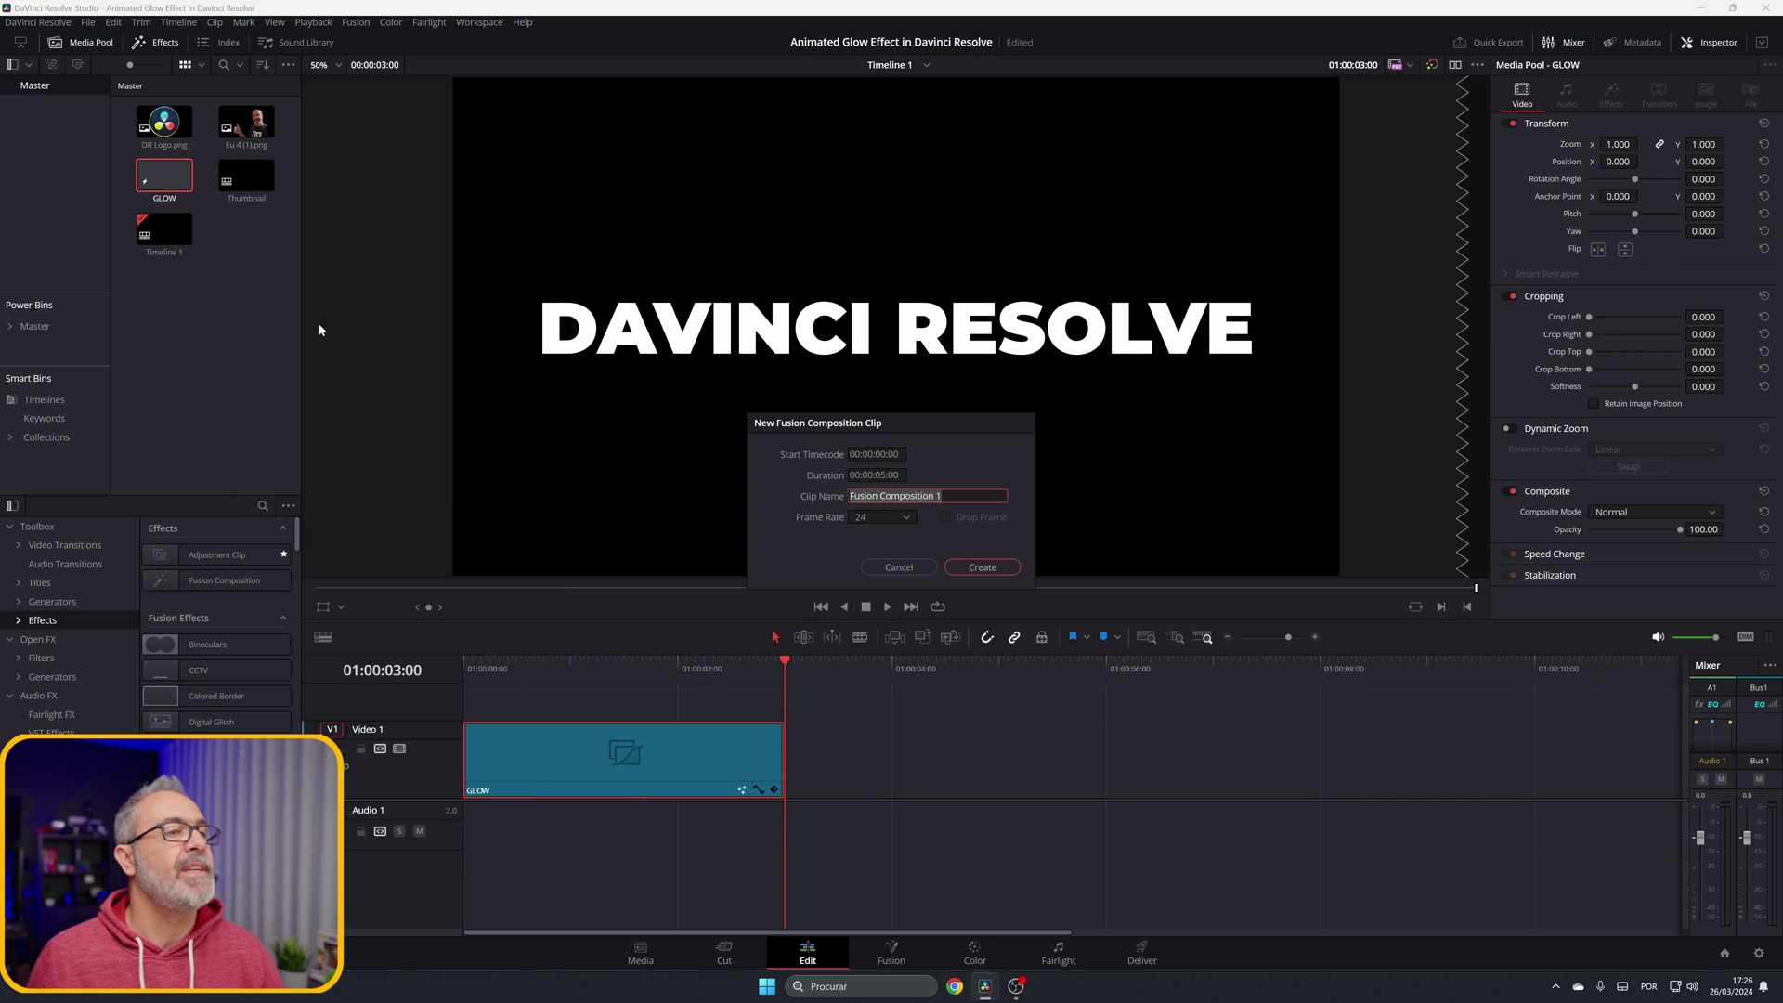
text(GLOW TEXT)
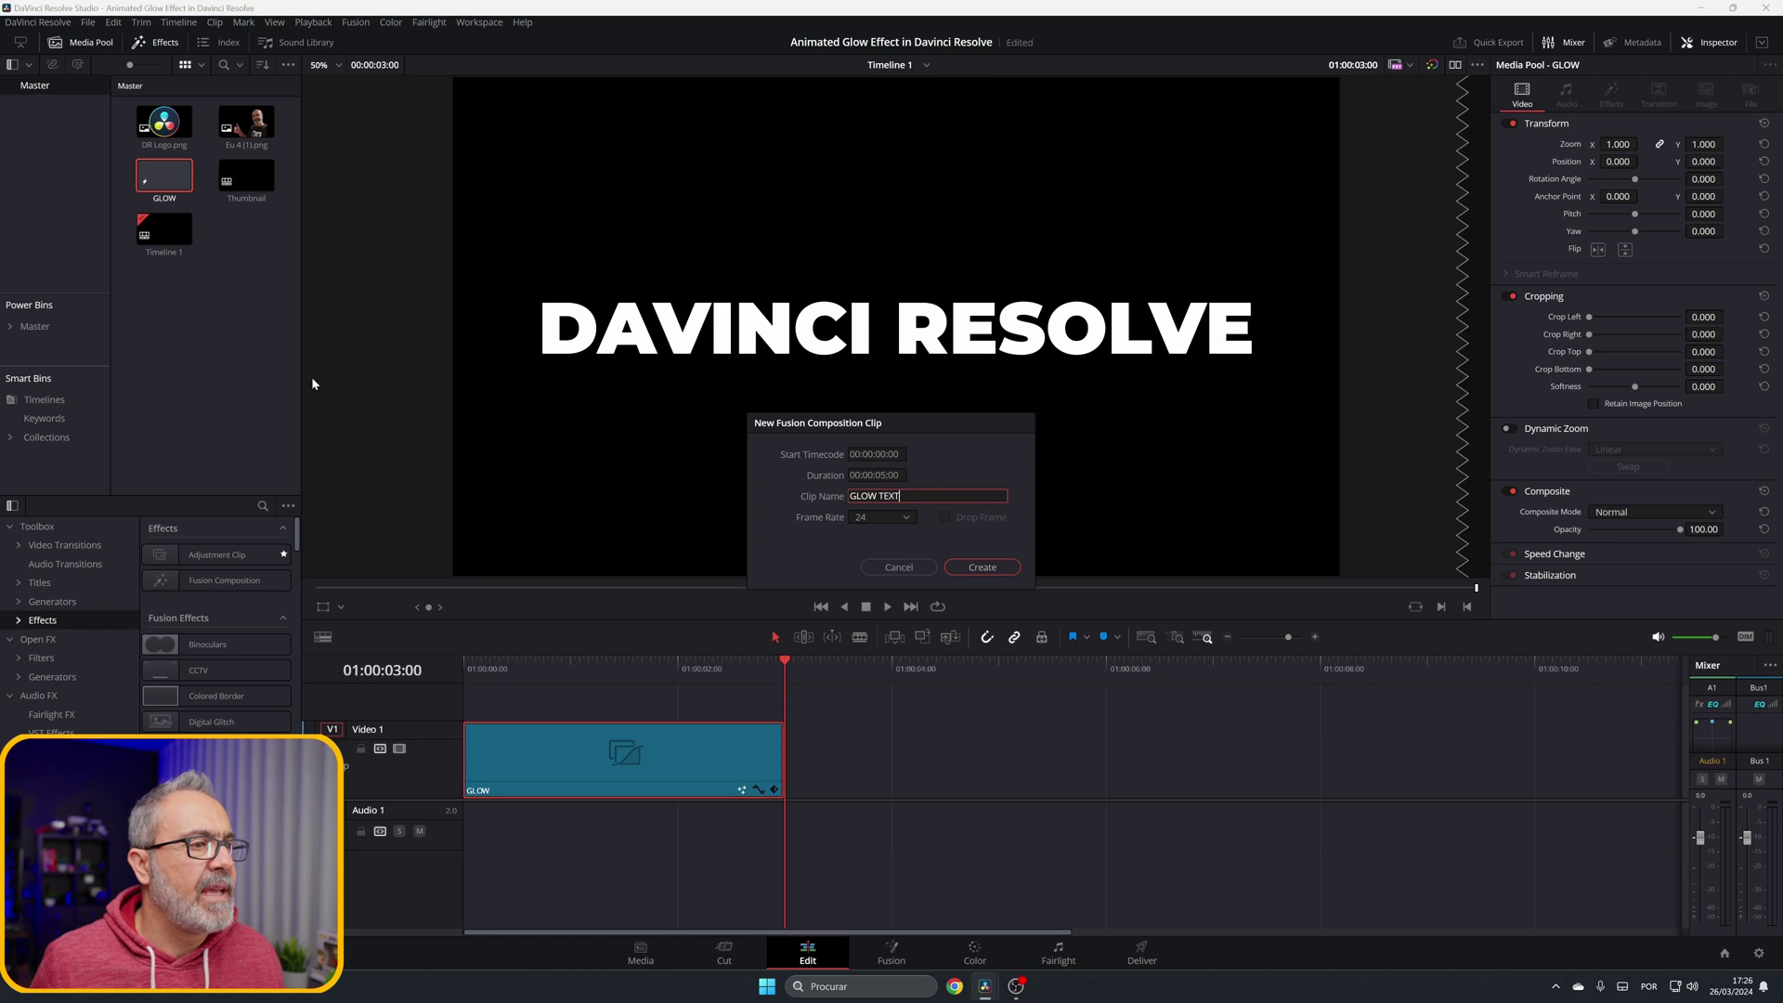
click(859, 471)
click(887, 474)
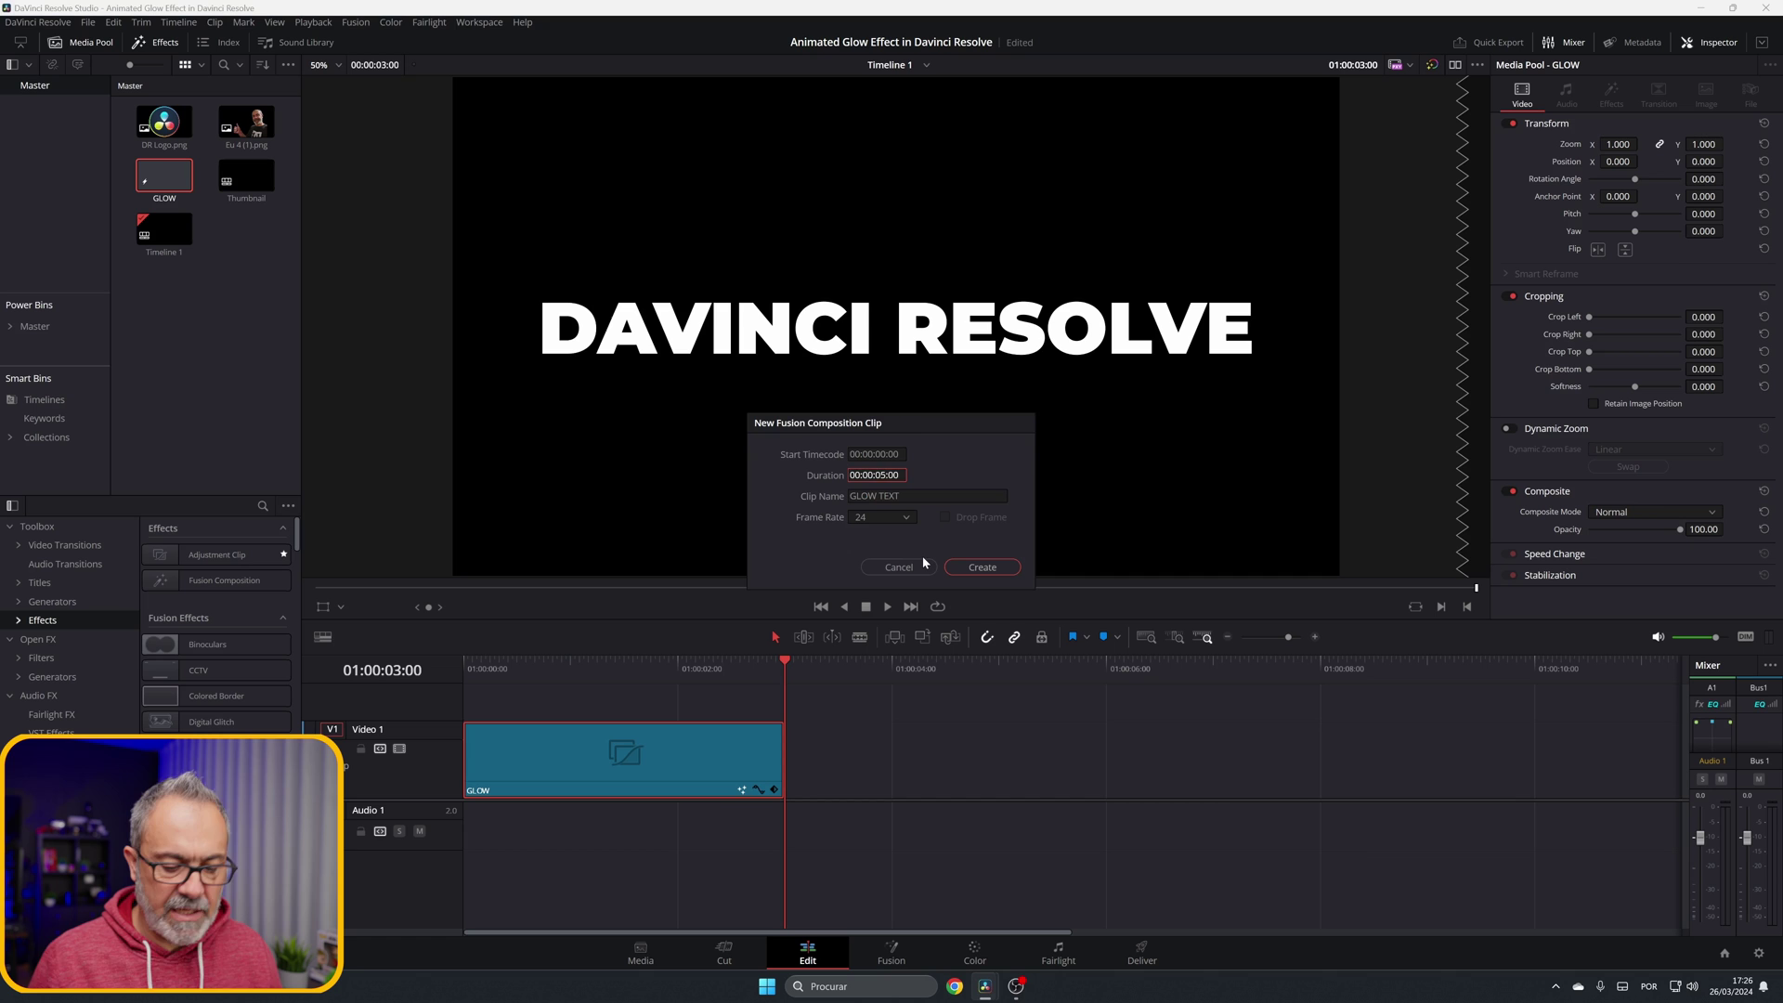
text(3)
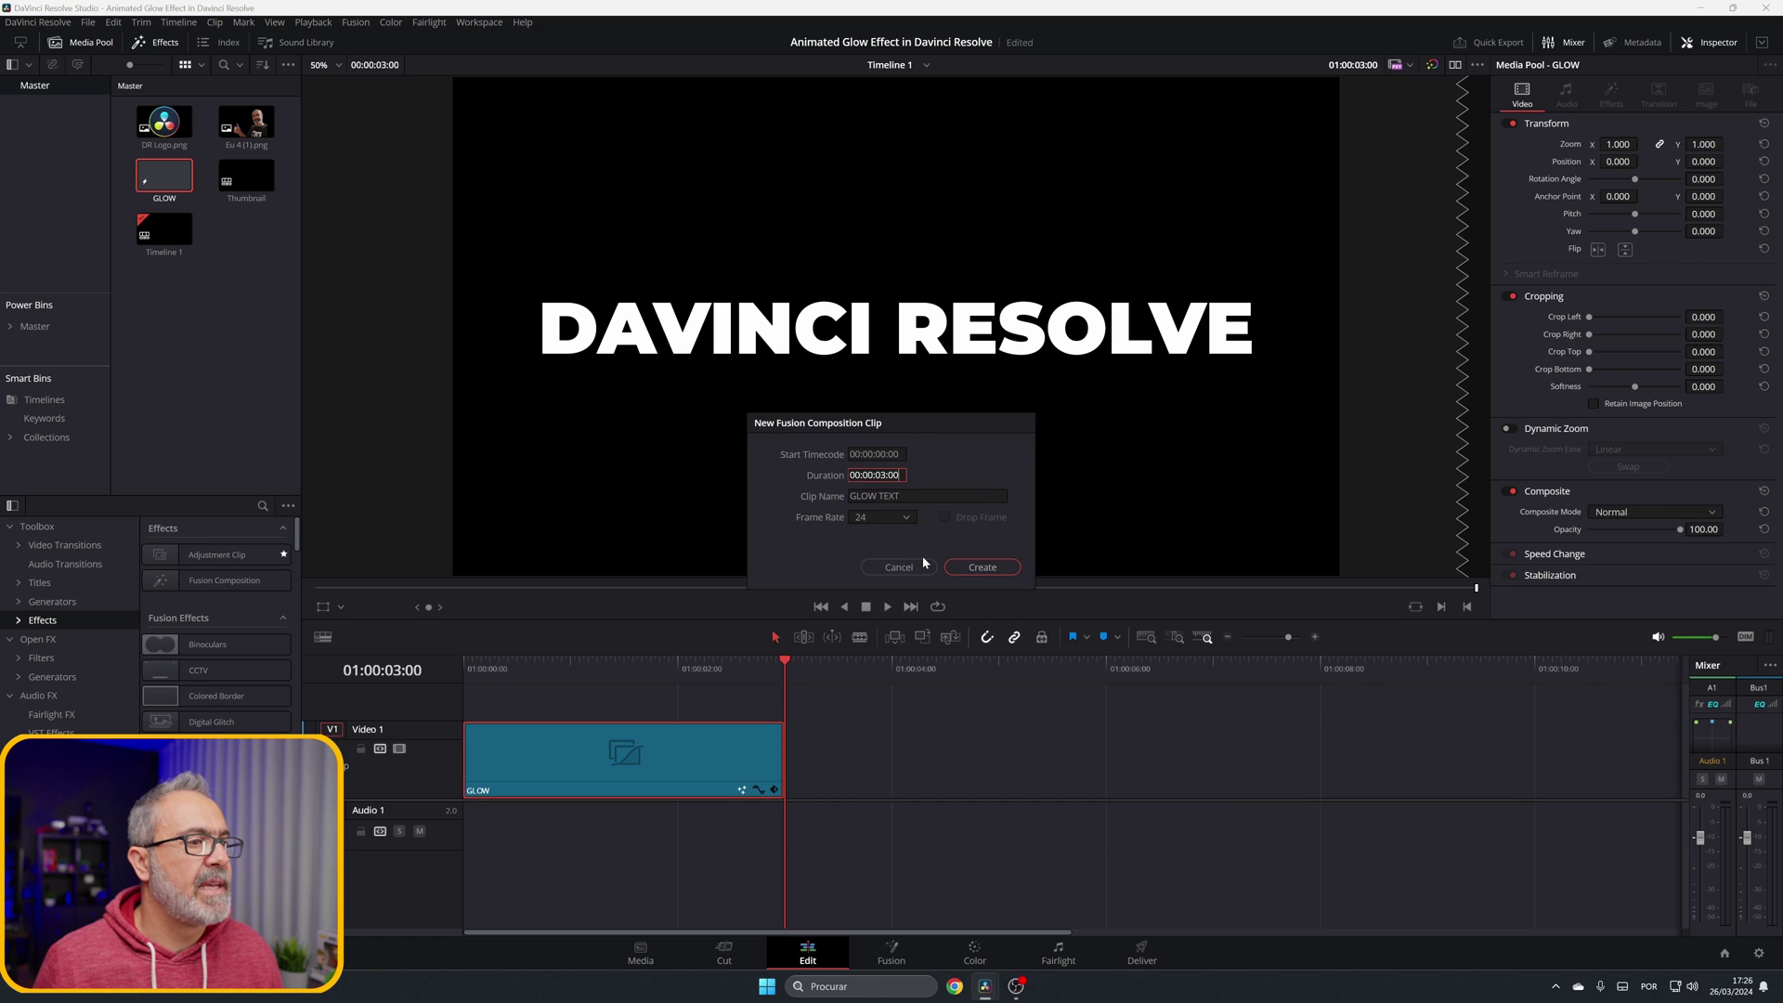
click(982, 566)
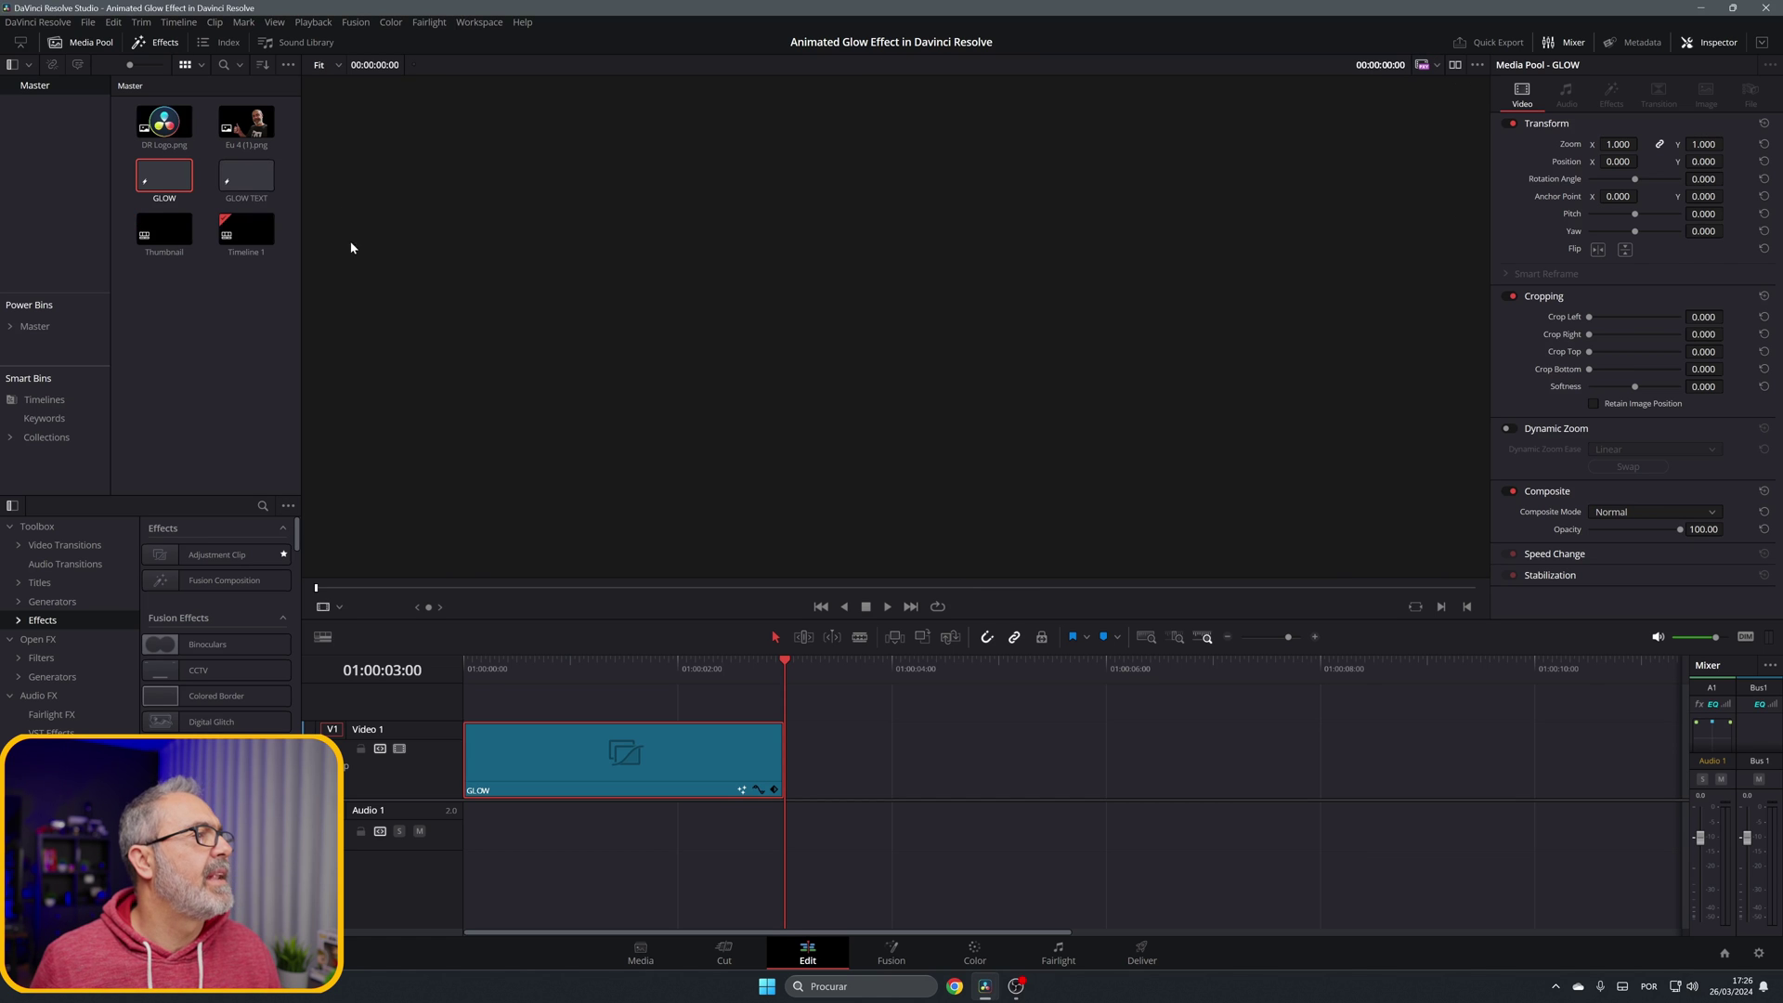
- Open the GLOW TEXT clip on the Fusion page, with MediaOut1 brought into view
double_click(246, 175)
click(892, 954)
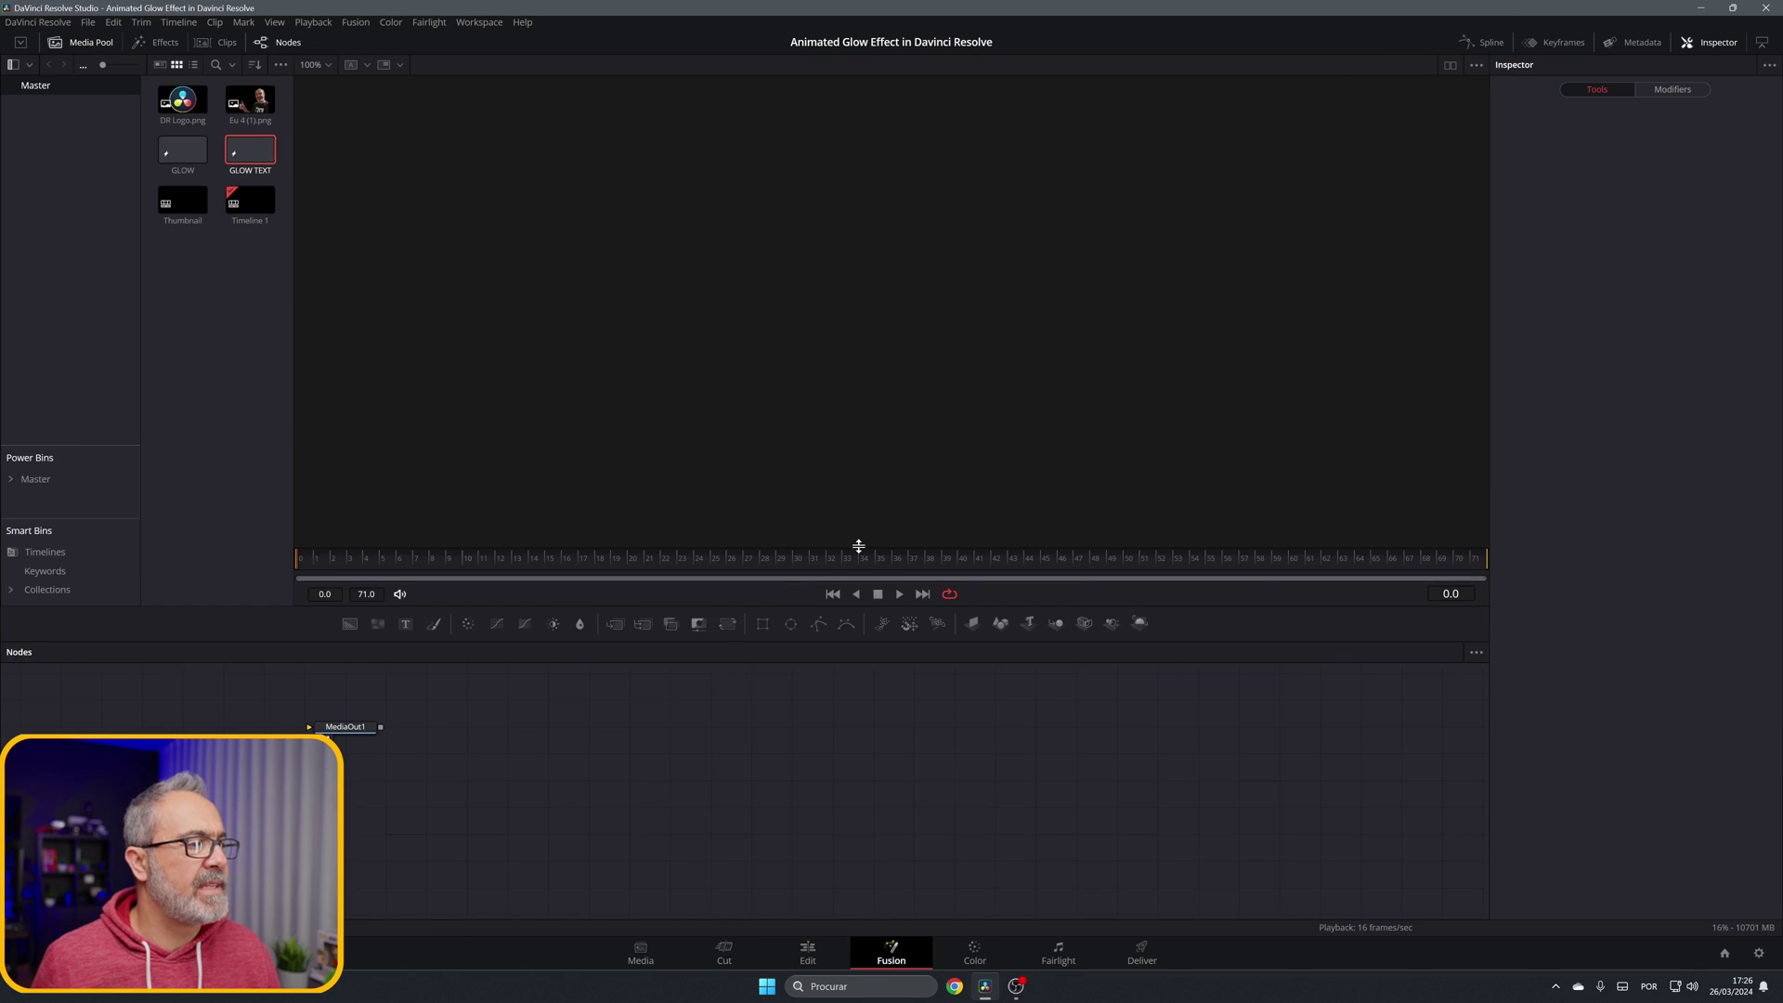
drag(521, 741, 1142, 854)
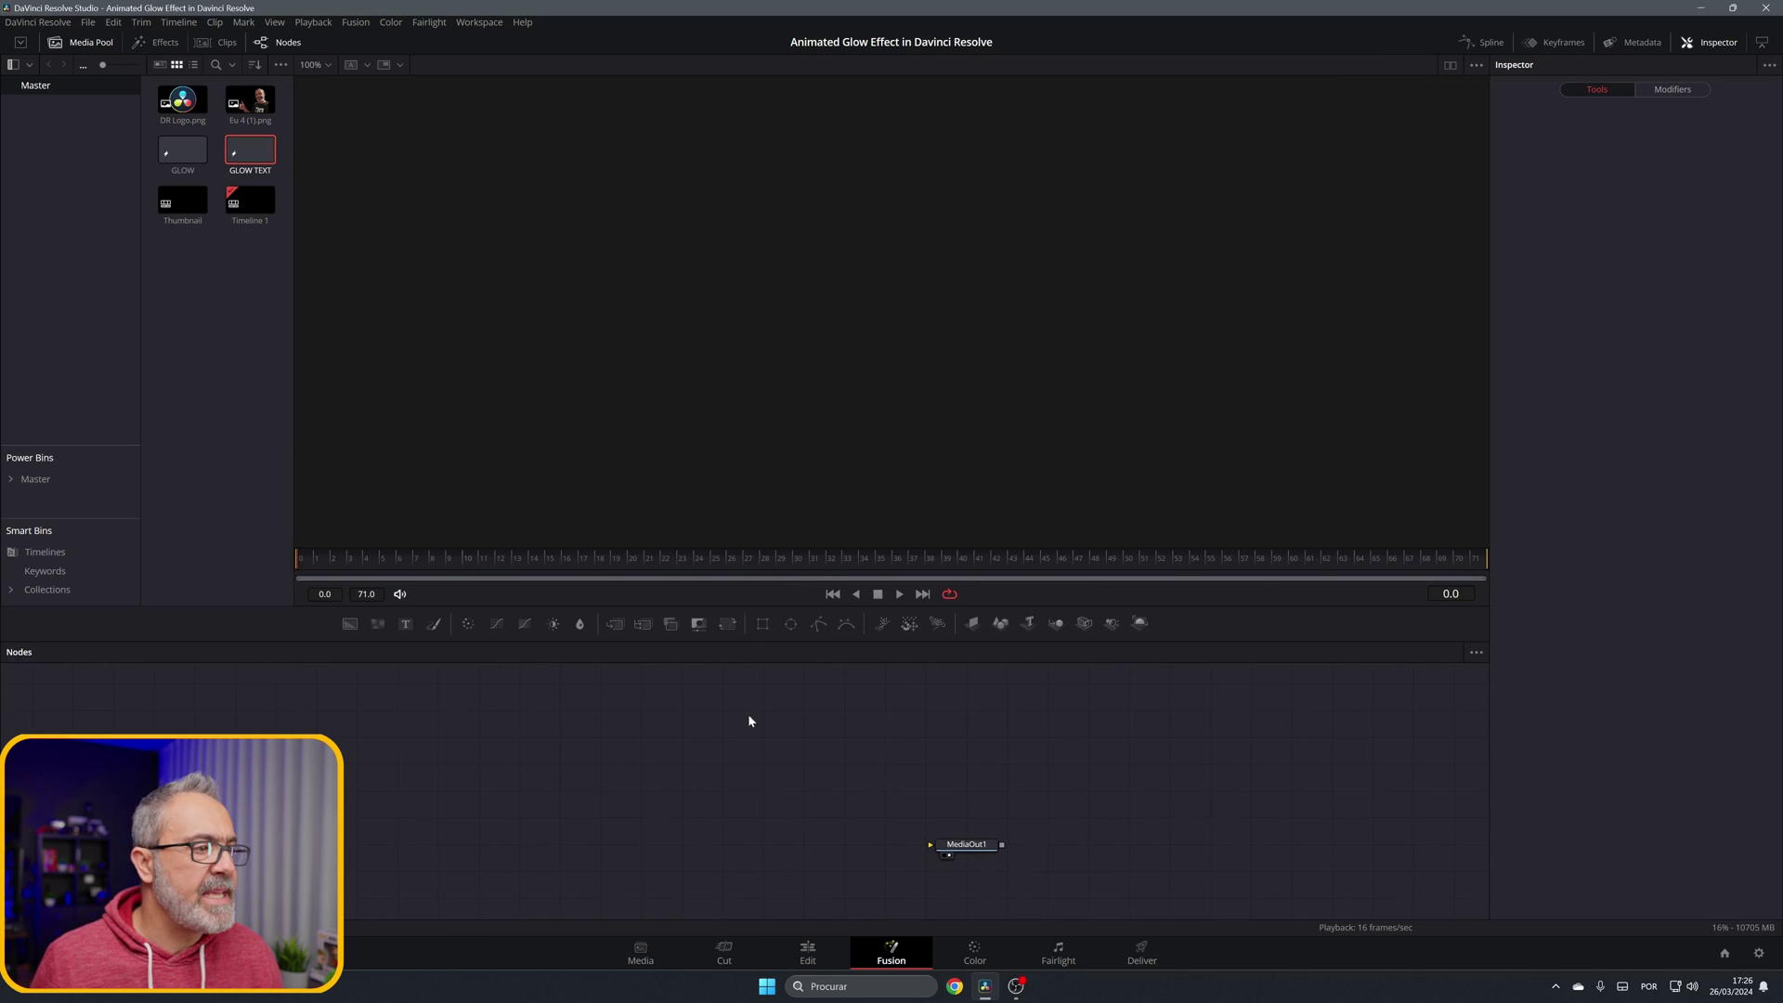
- Feed MediaOut1 a Background with Alpha 0 and merge a Text+ node over it
drag(349, 623, 929, 845)
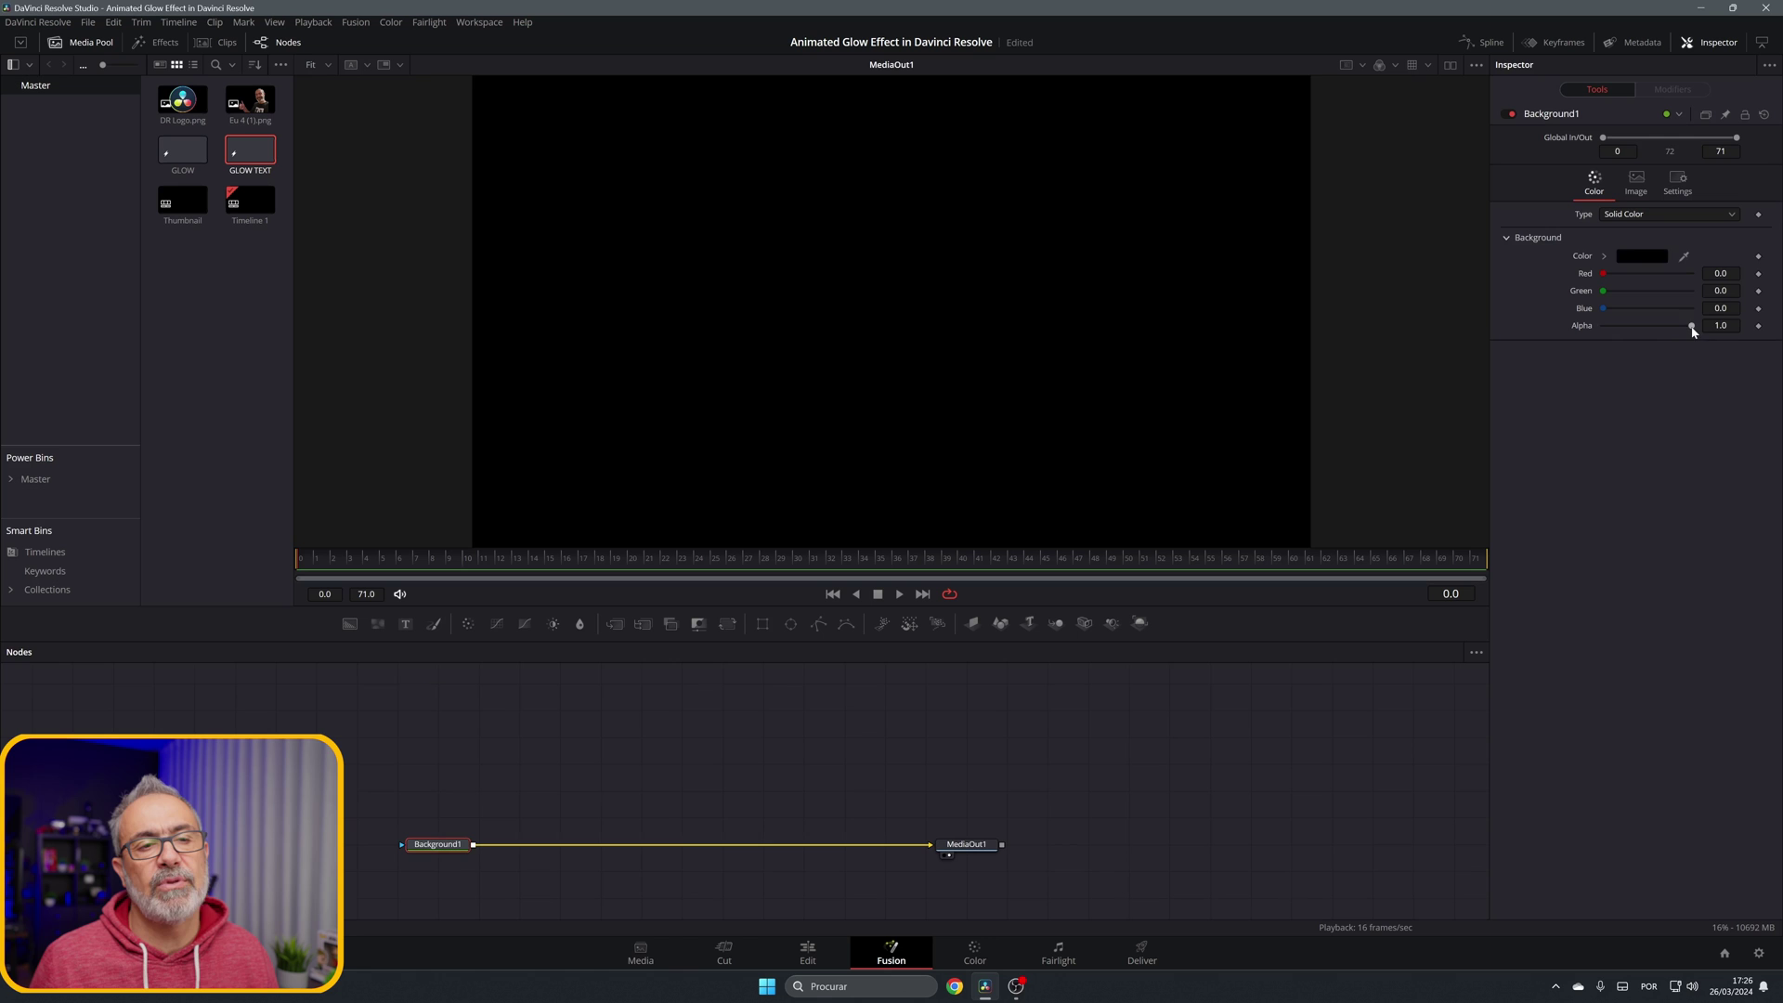
drag(1691, 326, 1572, 348)
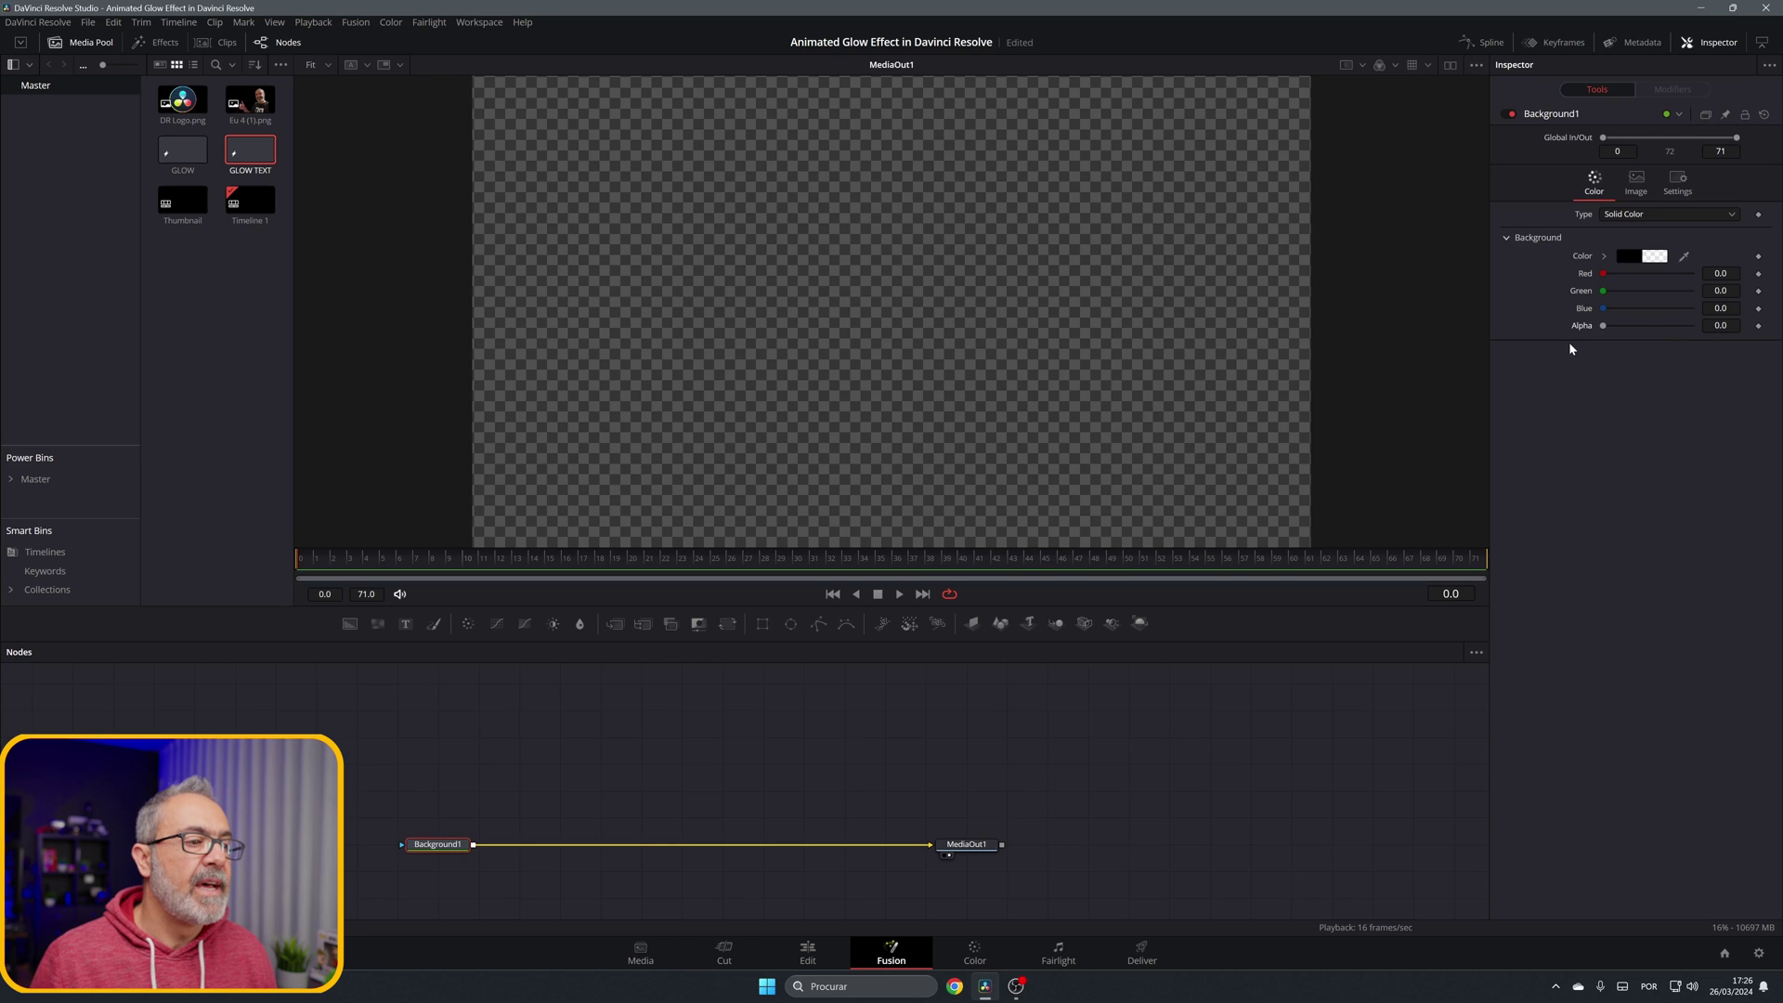
drag(405, 624, 477, 848)
- Make Text1 read 'DAVINCI RESOLVE' in Montserrat Black at size 0.0946
click(683, 711)
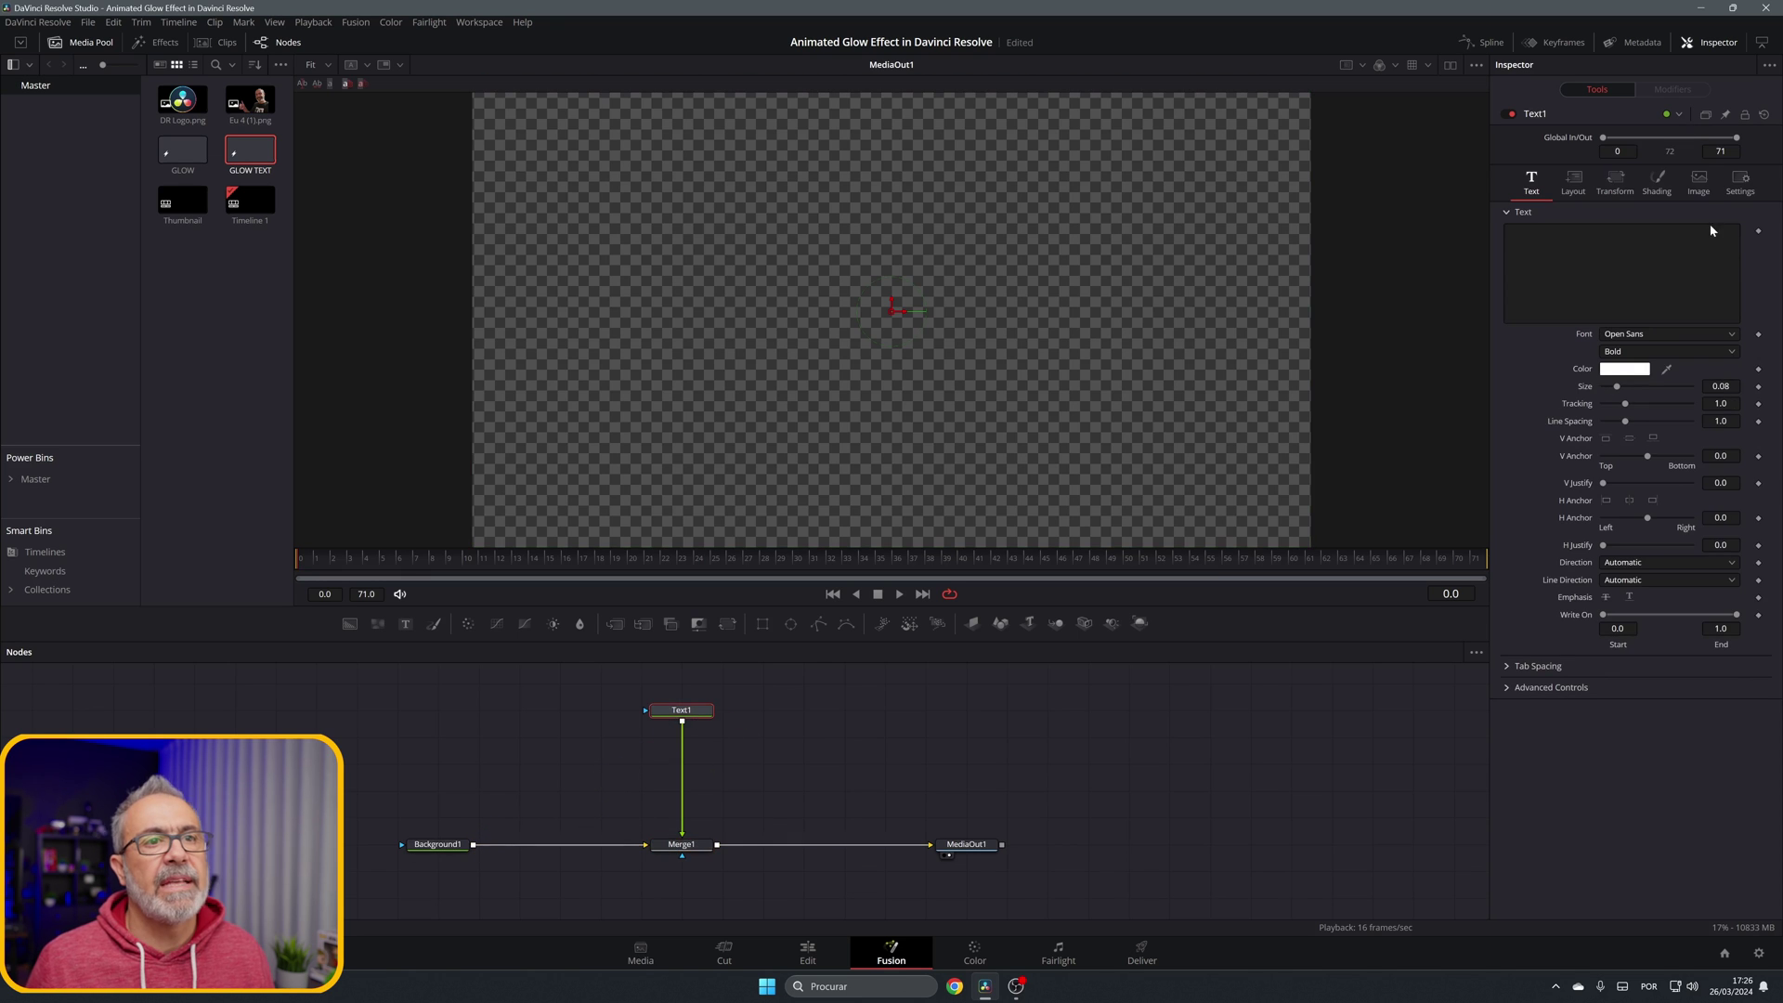
text(DAV)
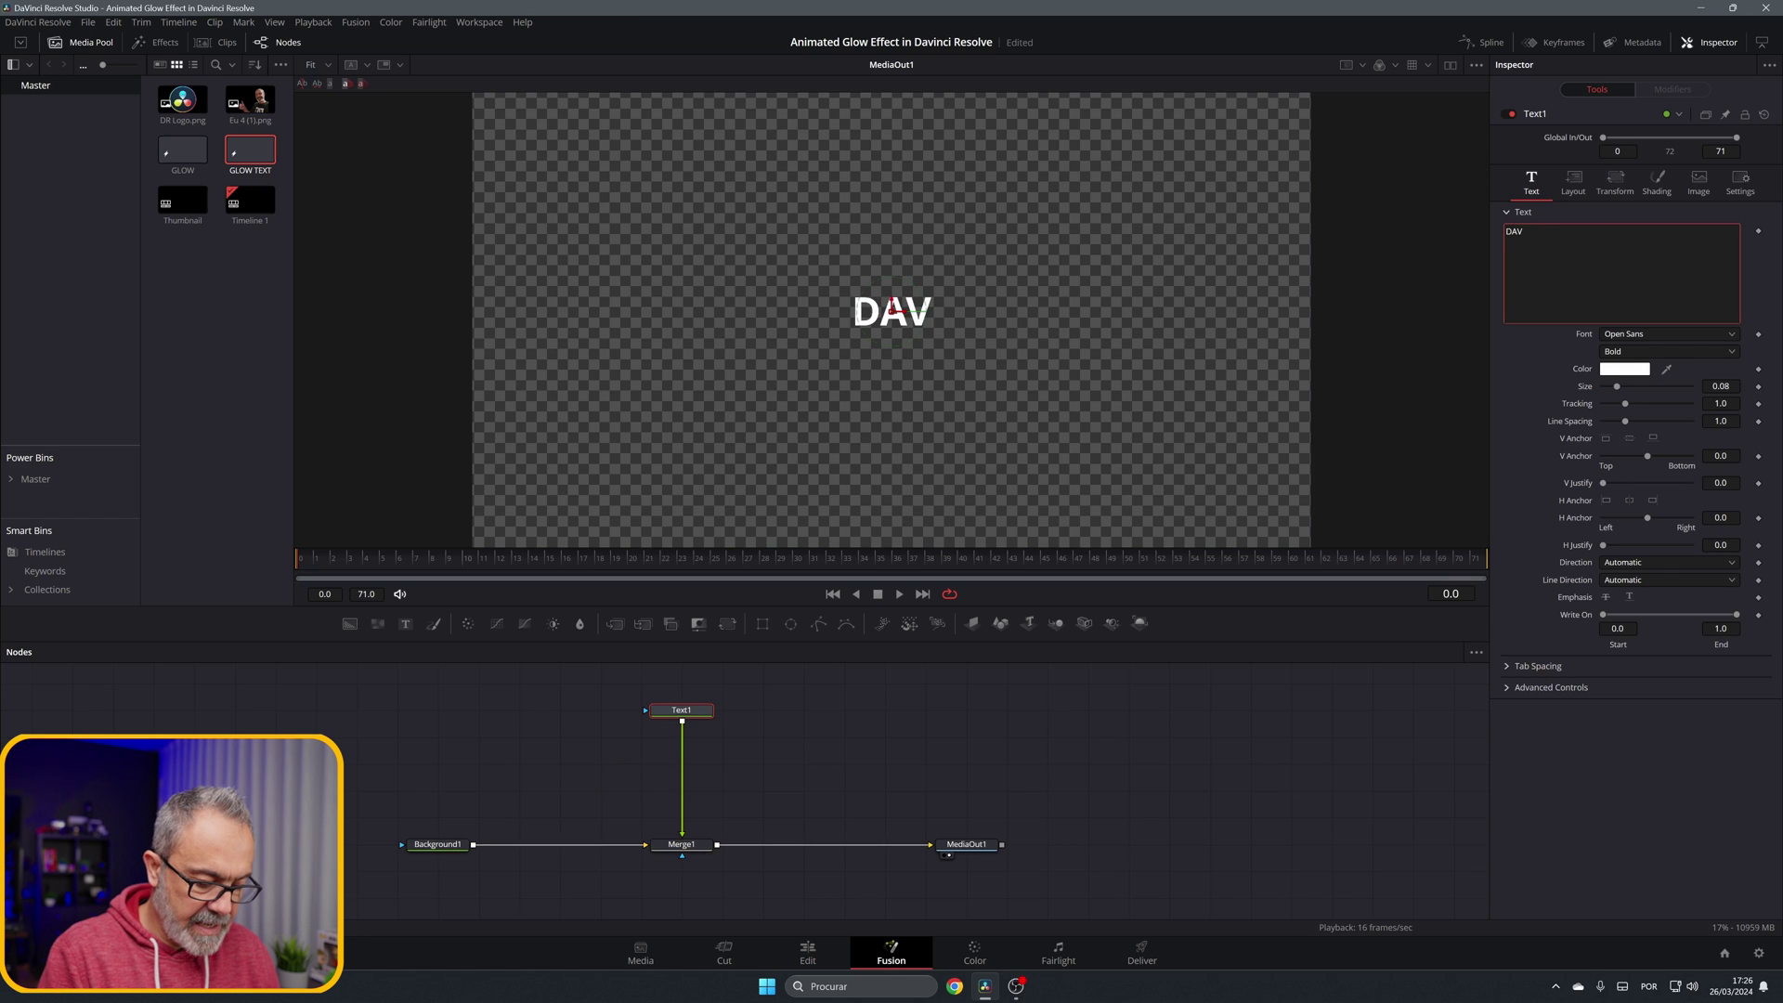
text(INCI RESOLVE)
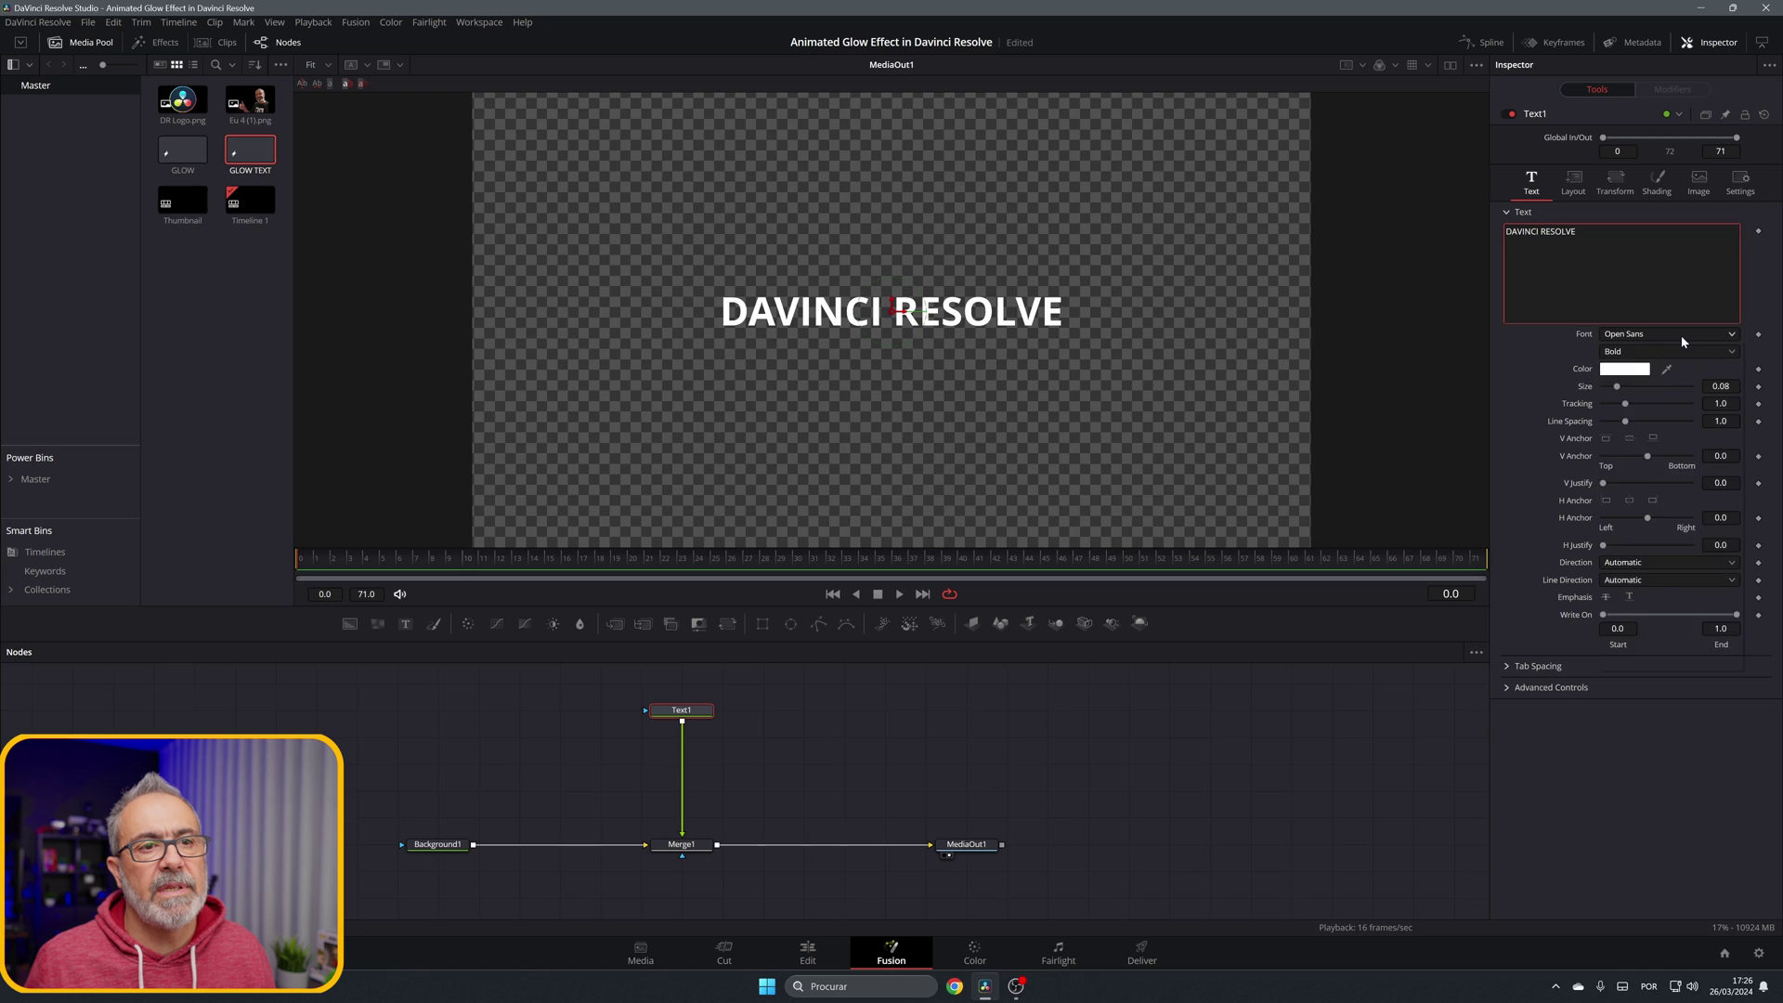
scroll(1683, 338, up, 3)
click(1667, 351)
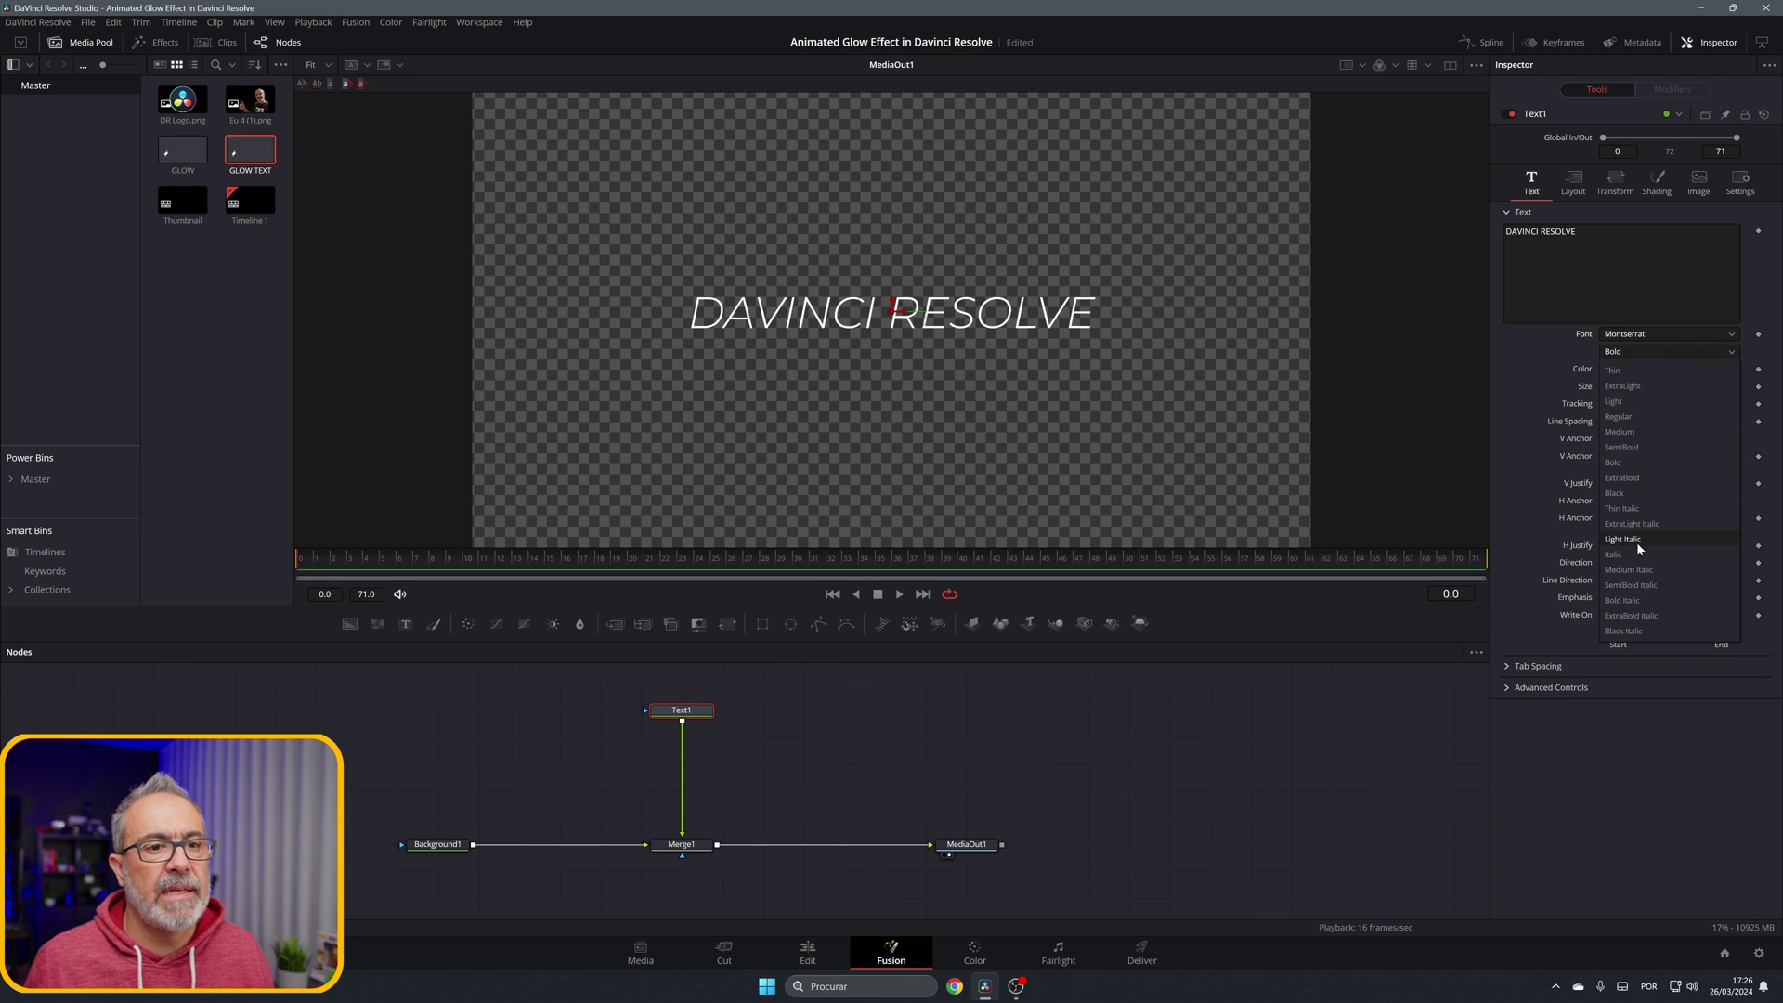
click(1630, 493)
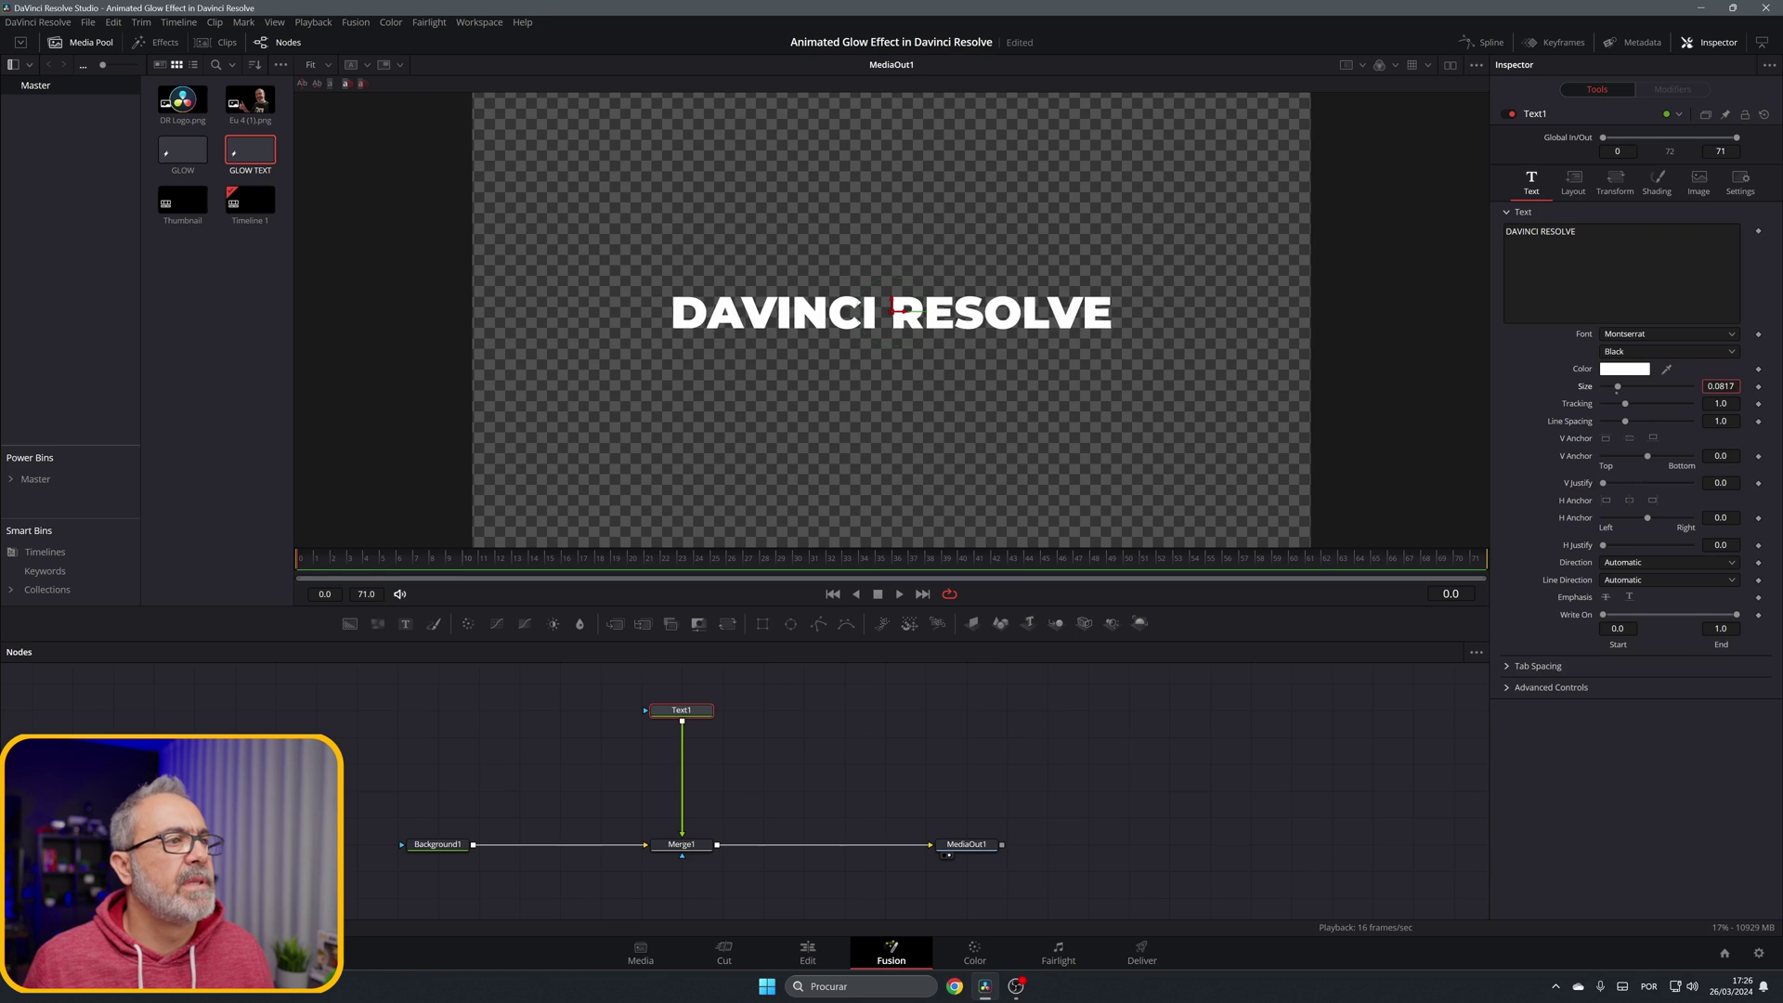
drag(1617, 386, 1618, 386)
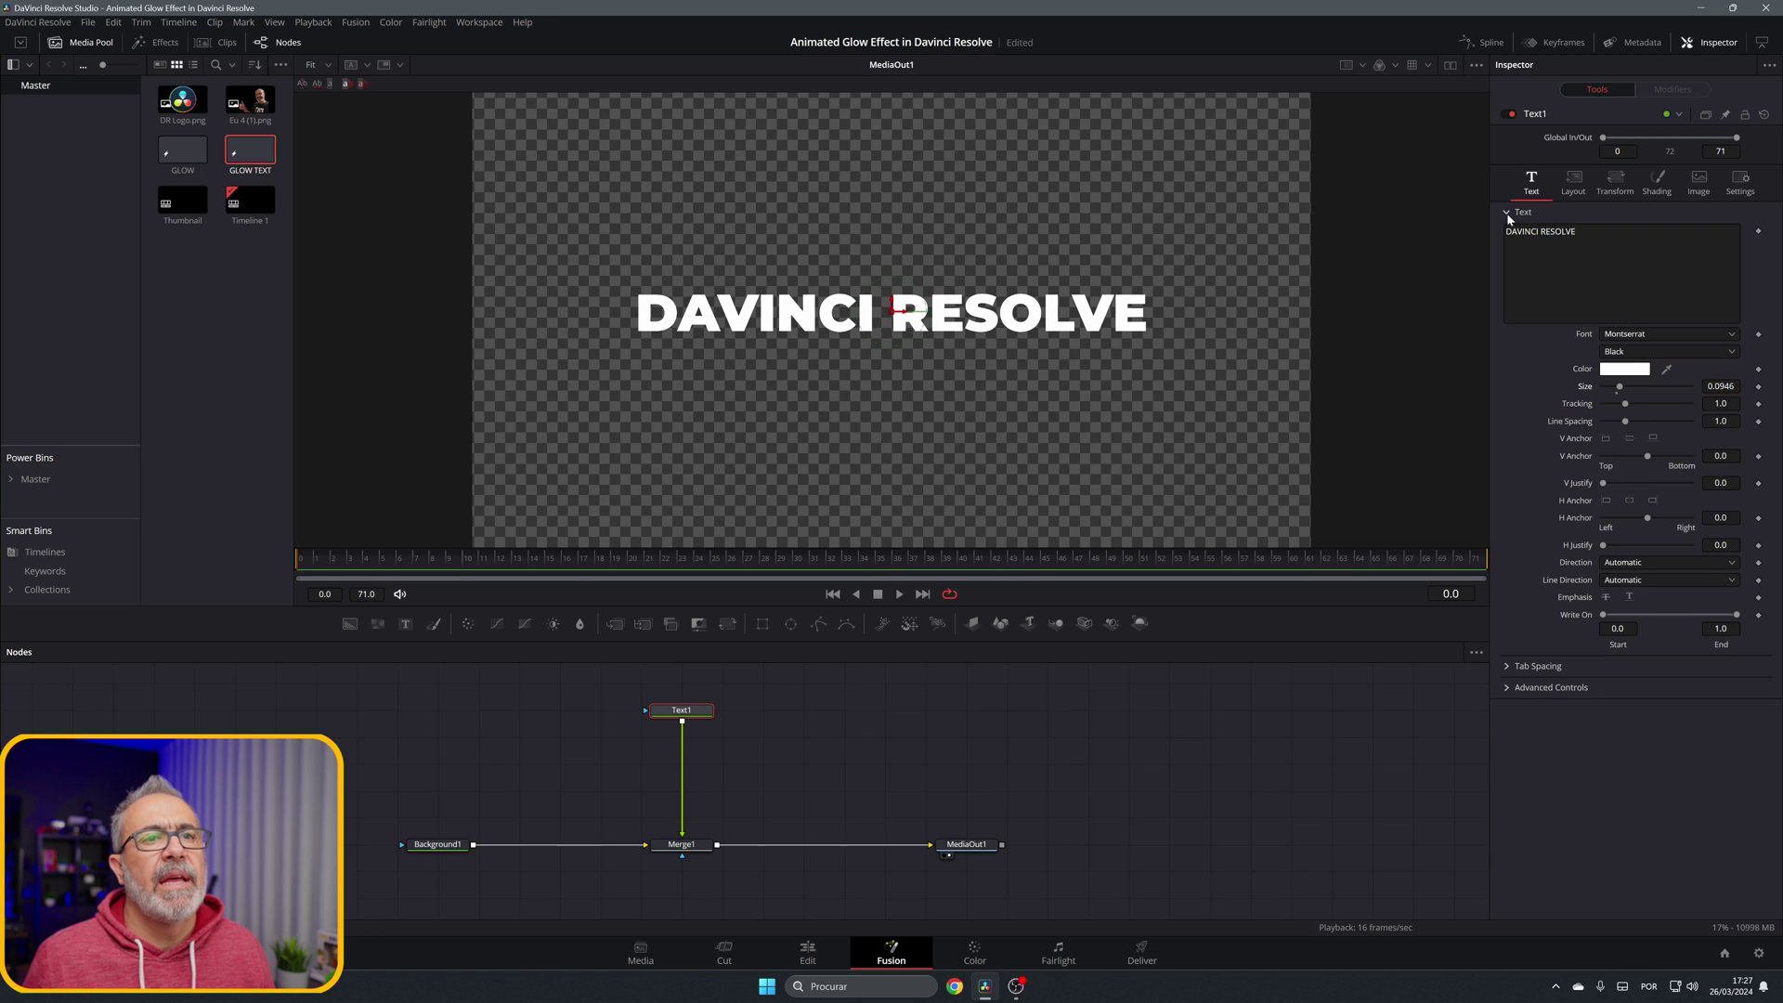
- Enable Text1's second shading element, Red Outline, and make its colour black (0, 0, 0)
click(1653, 184)
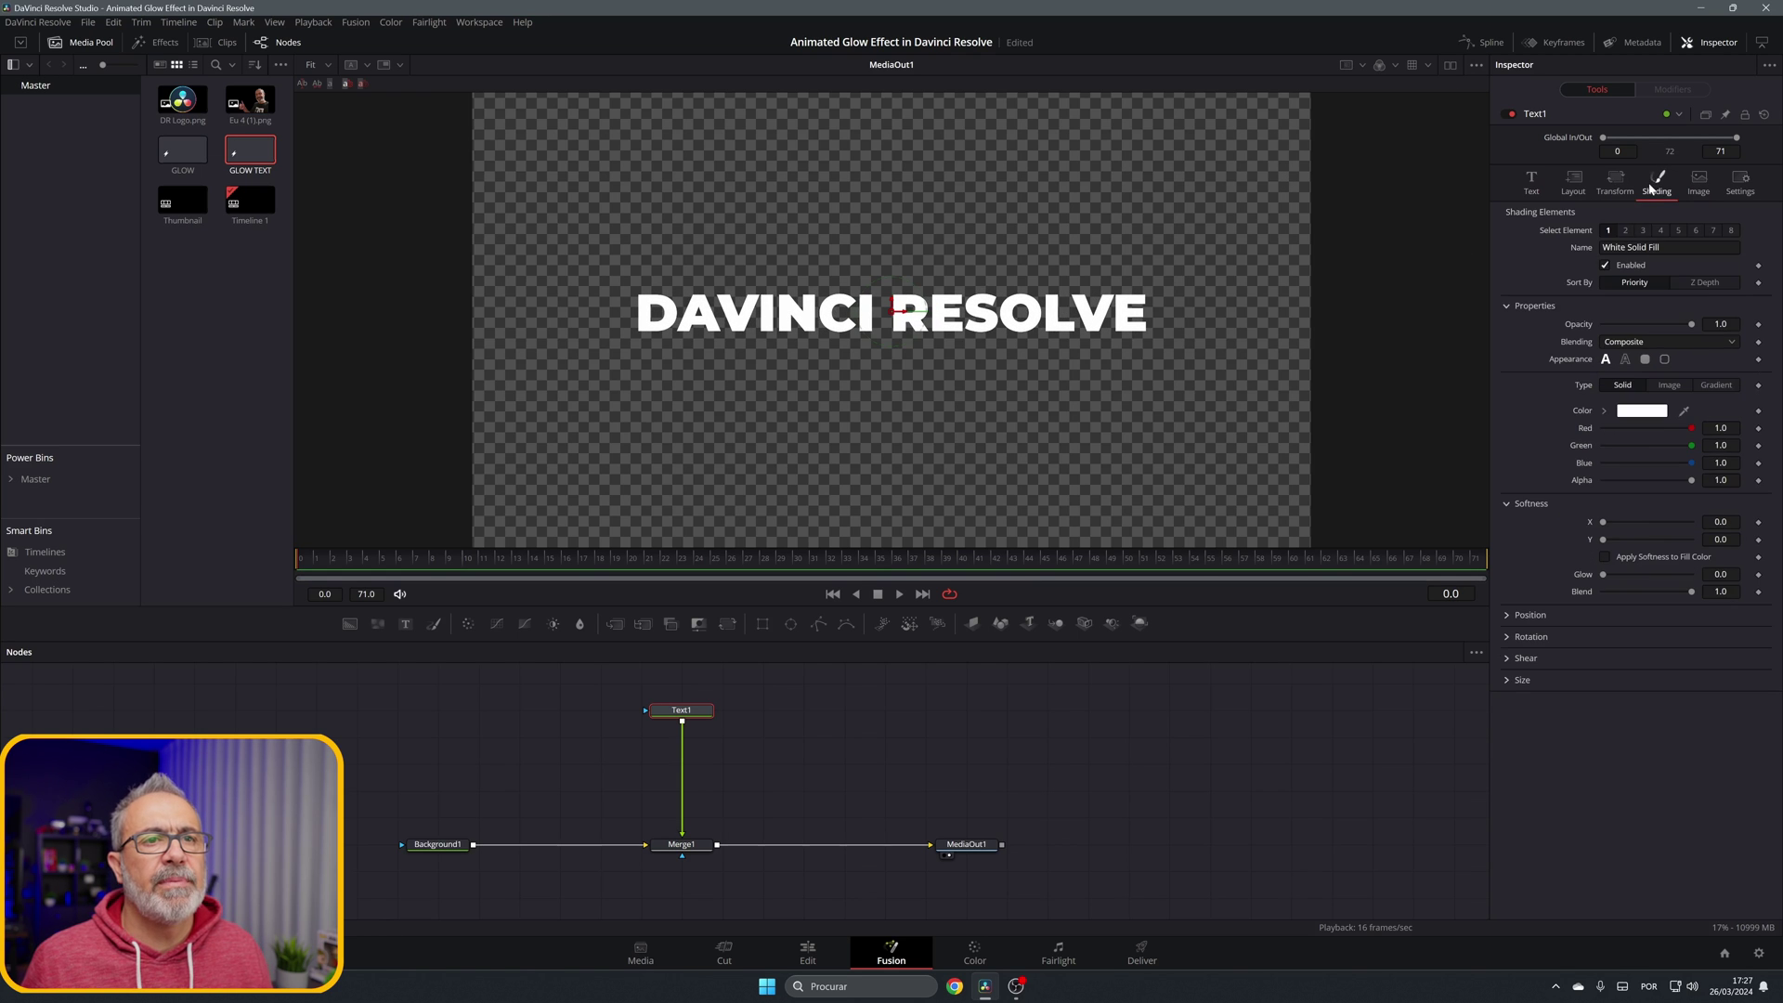
click(1625, 231)
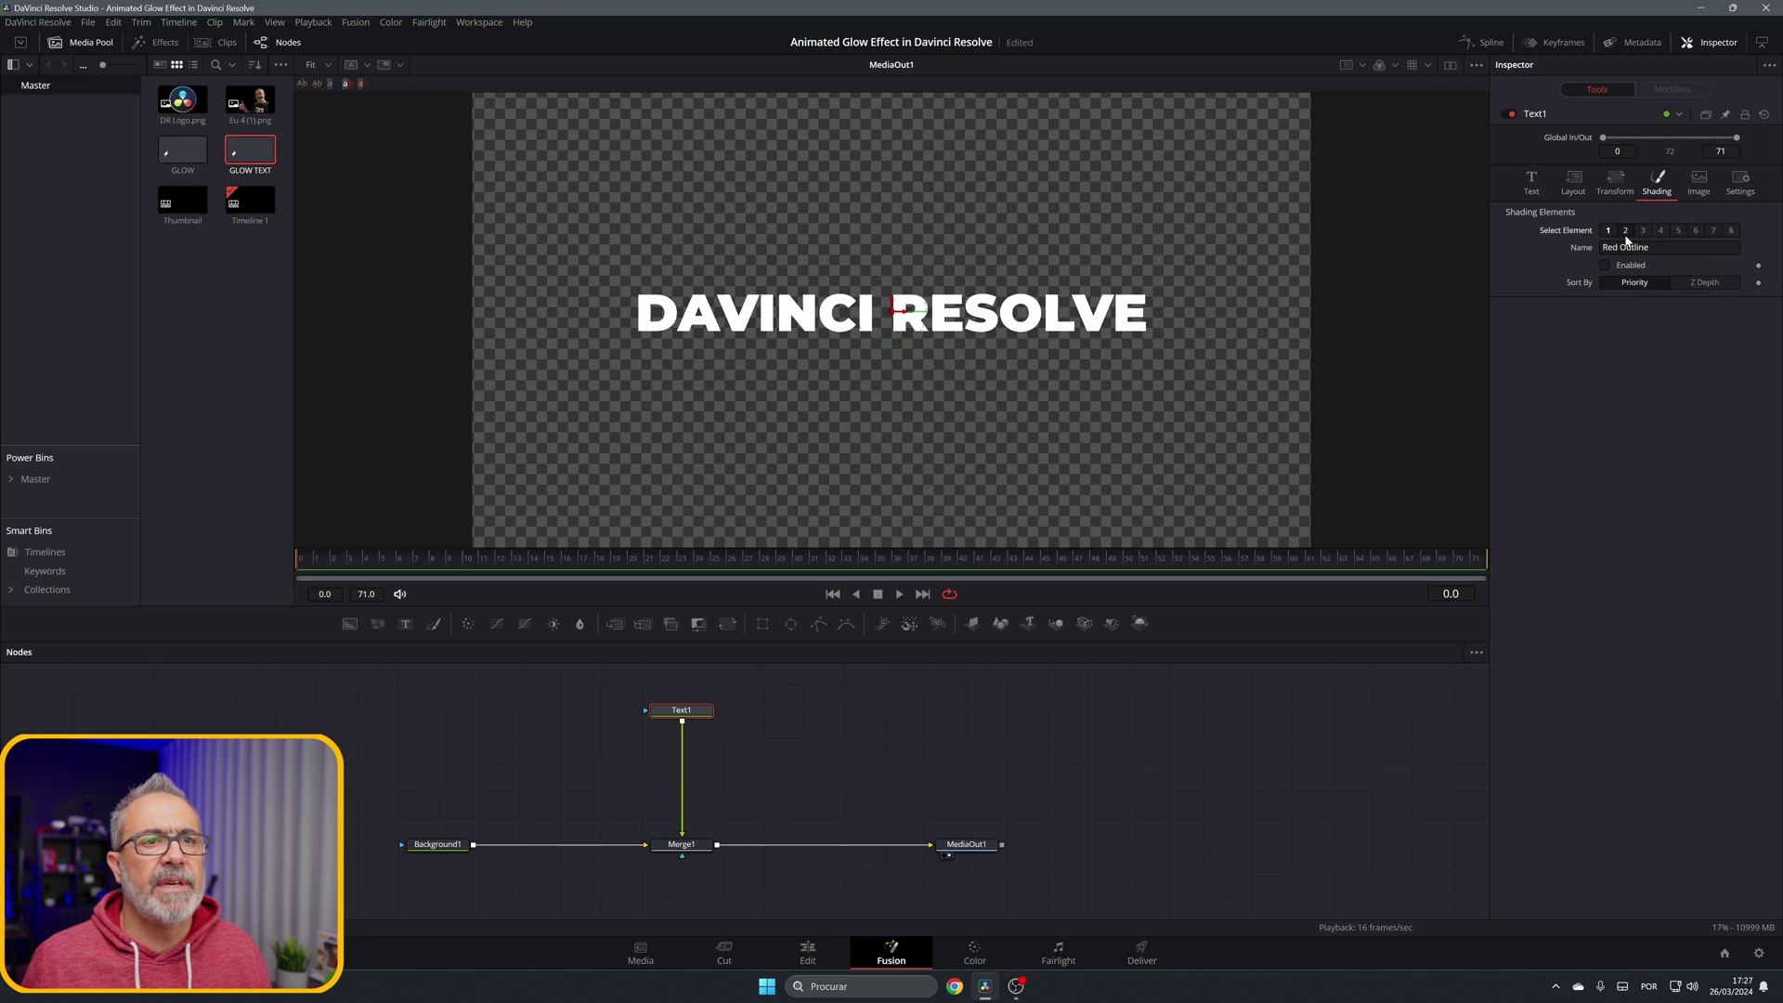
click(1606, 266)
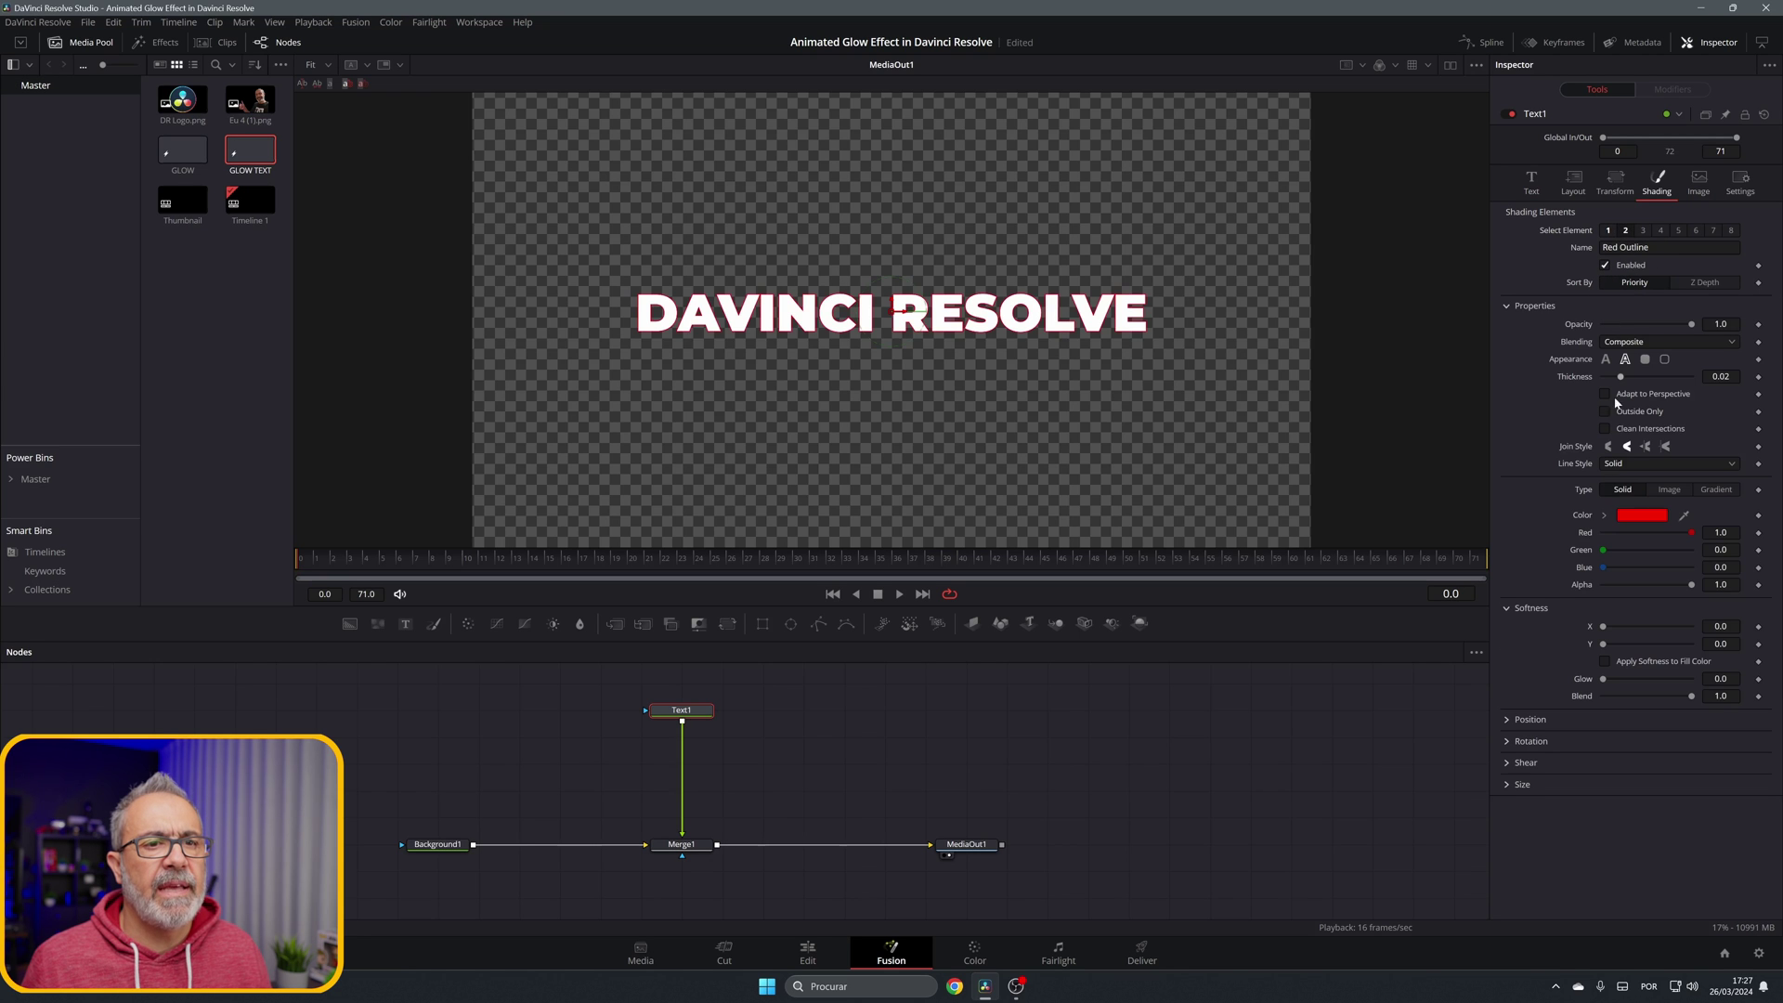
click(1640, 516)
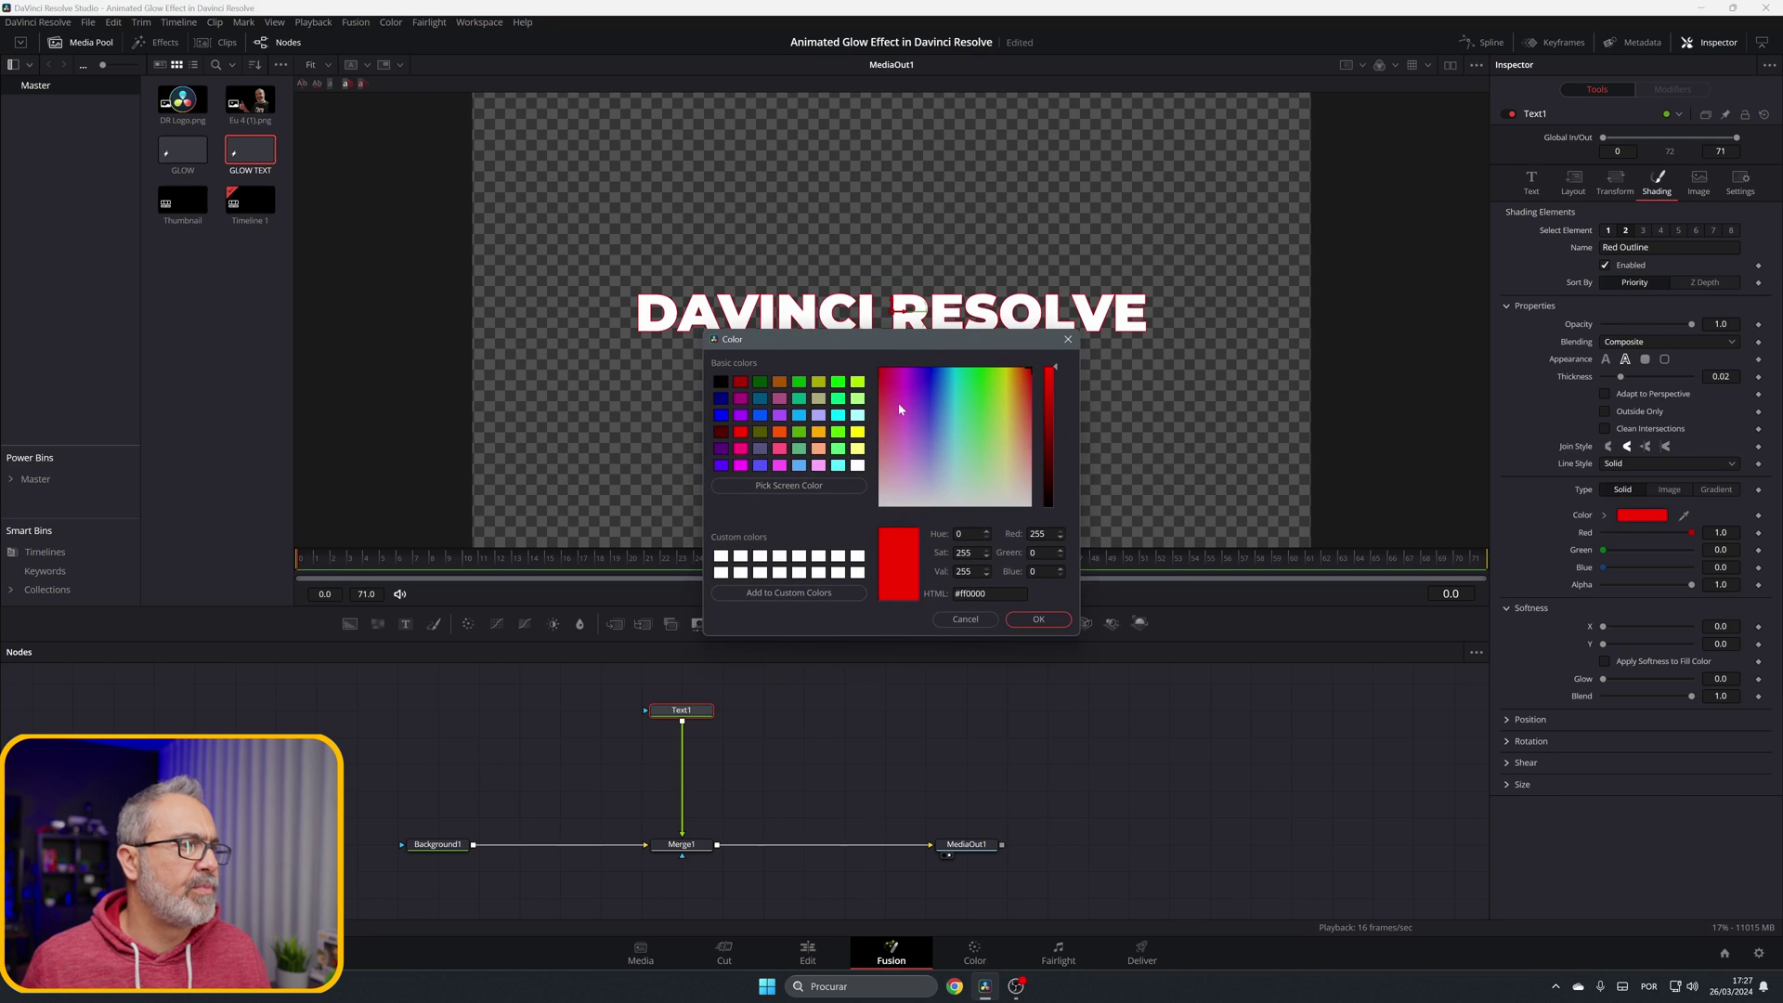
click(717, 382)
click(1036, 619)
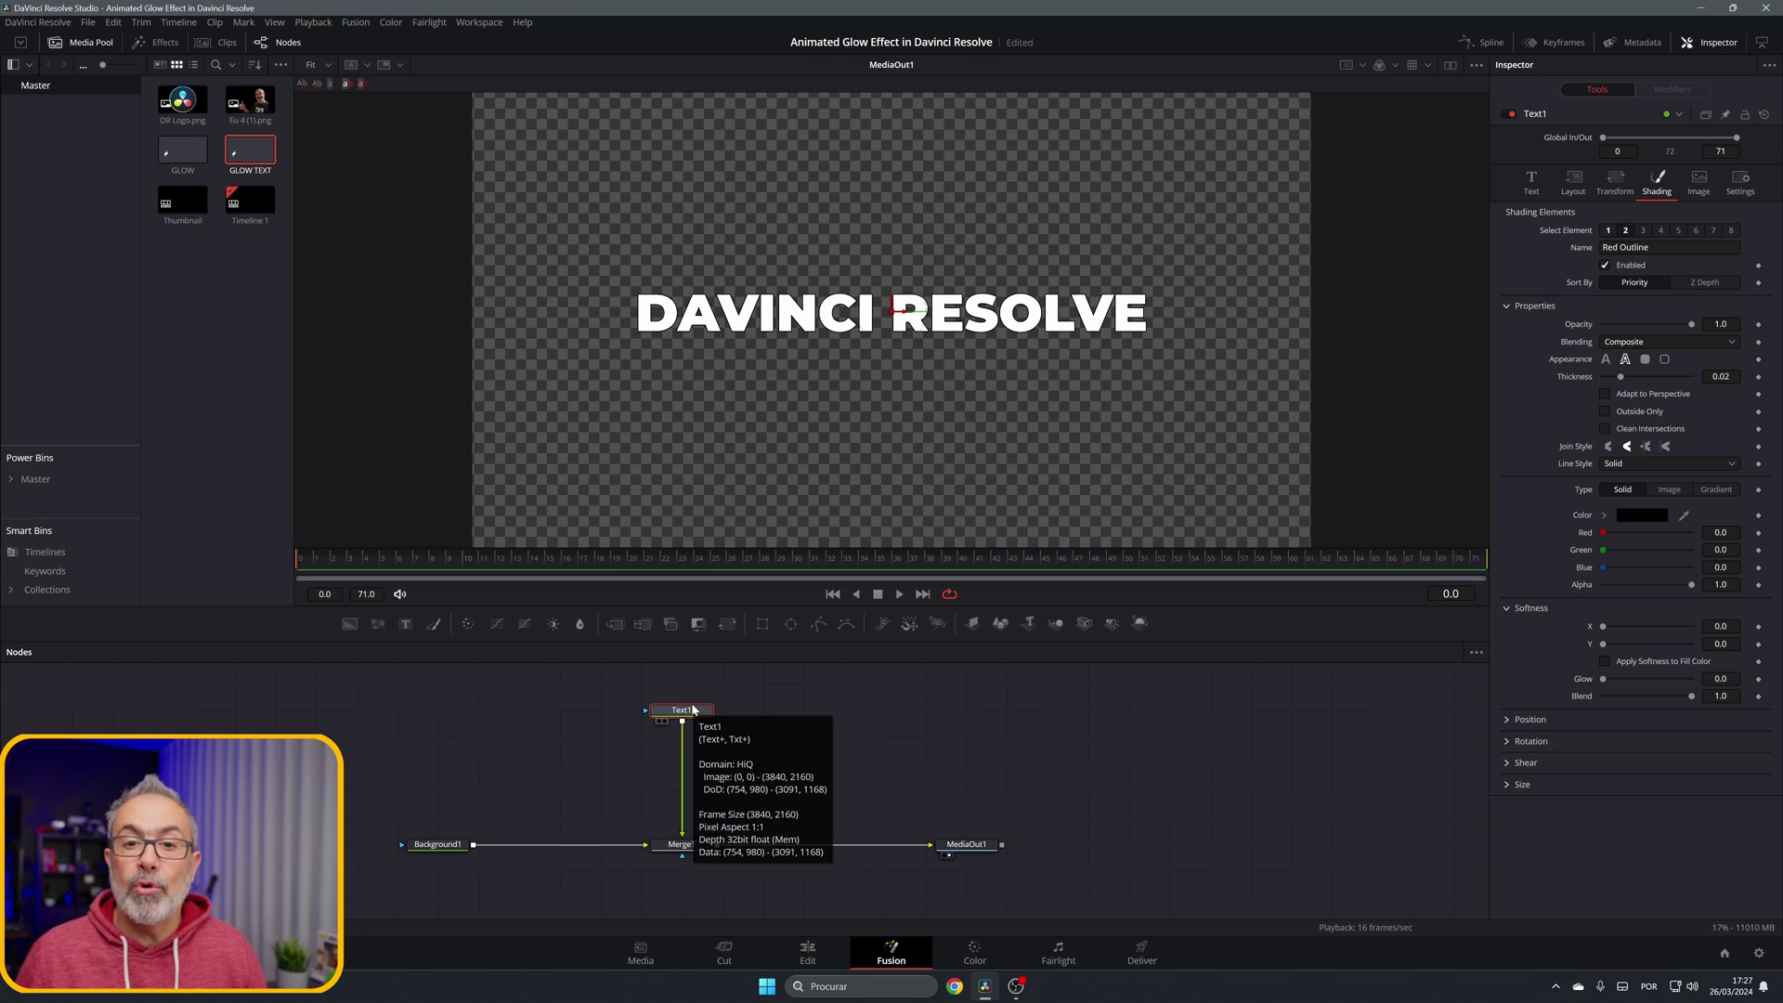
- Insert a Soft Glow node between Text1 and Merge1 and raise its Glow Size to 23.6
key(shift+space)
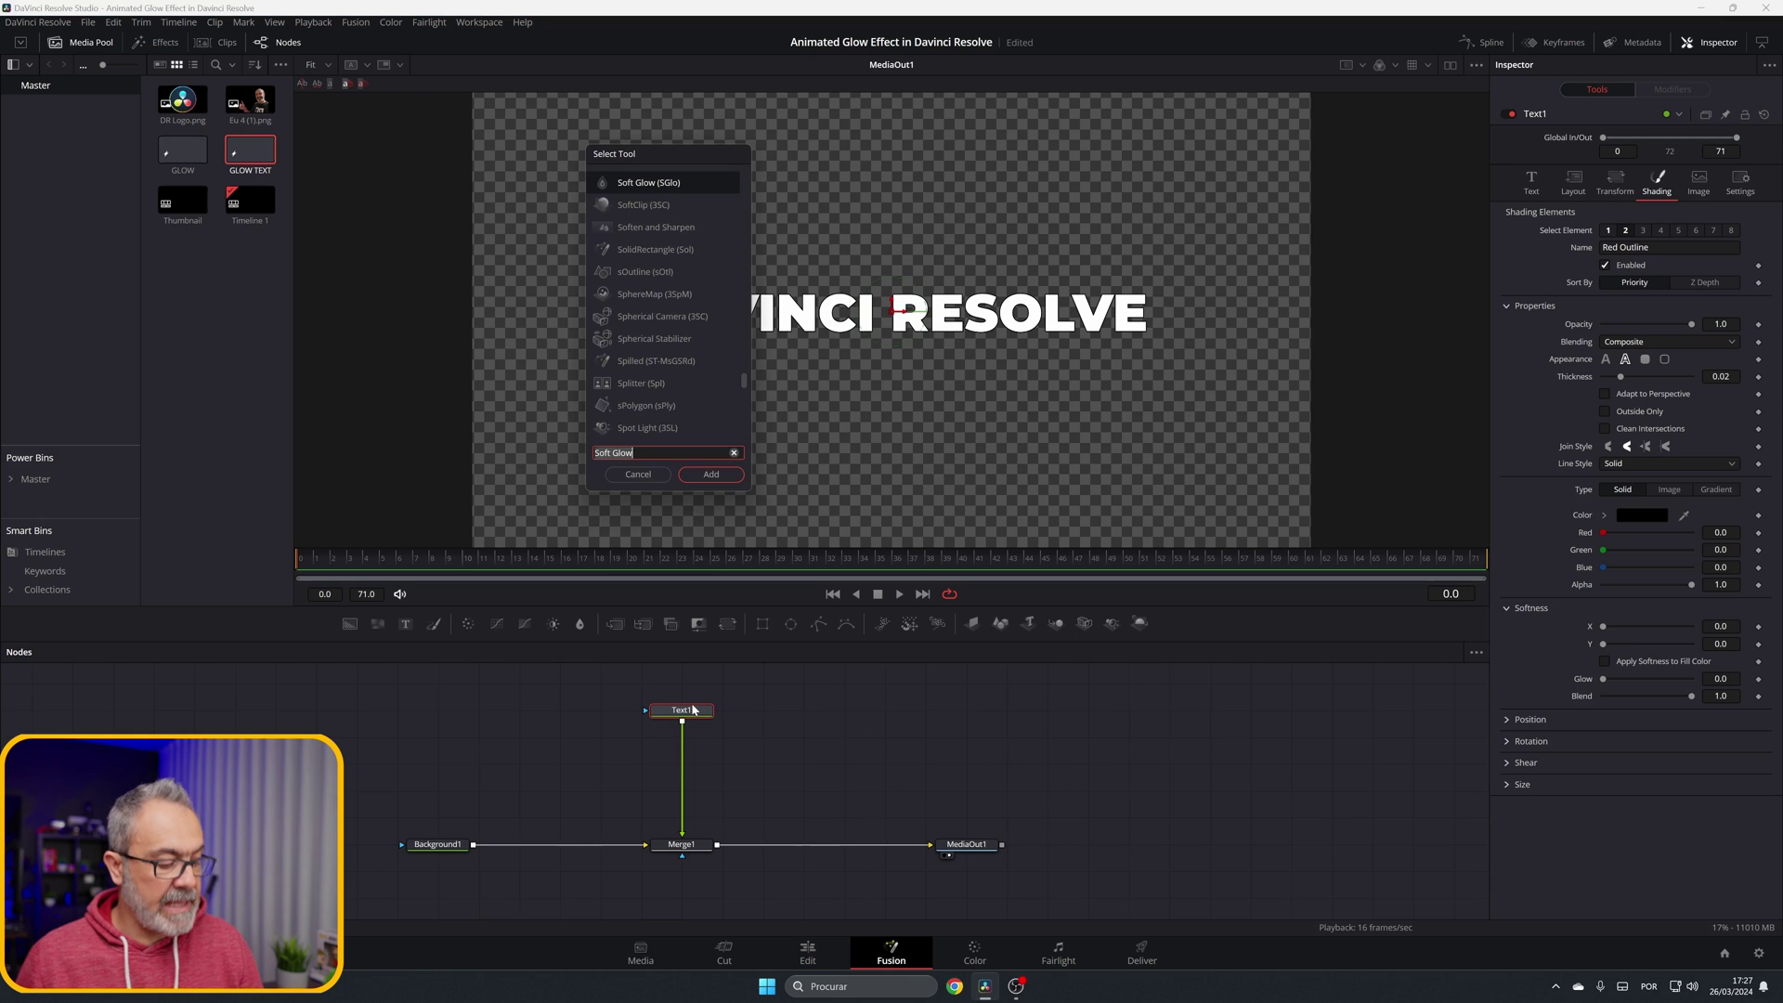
text(Soft)
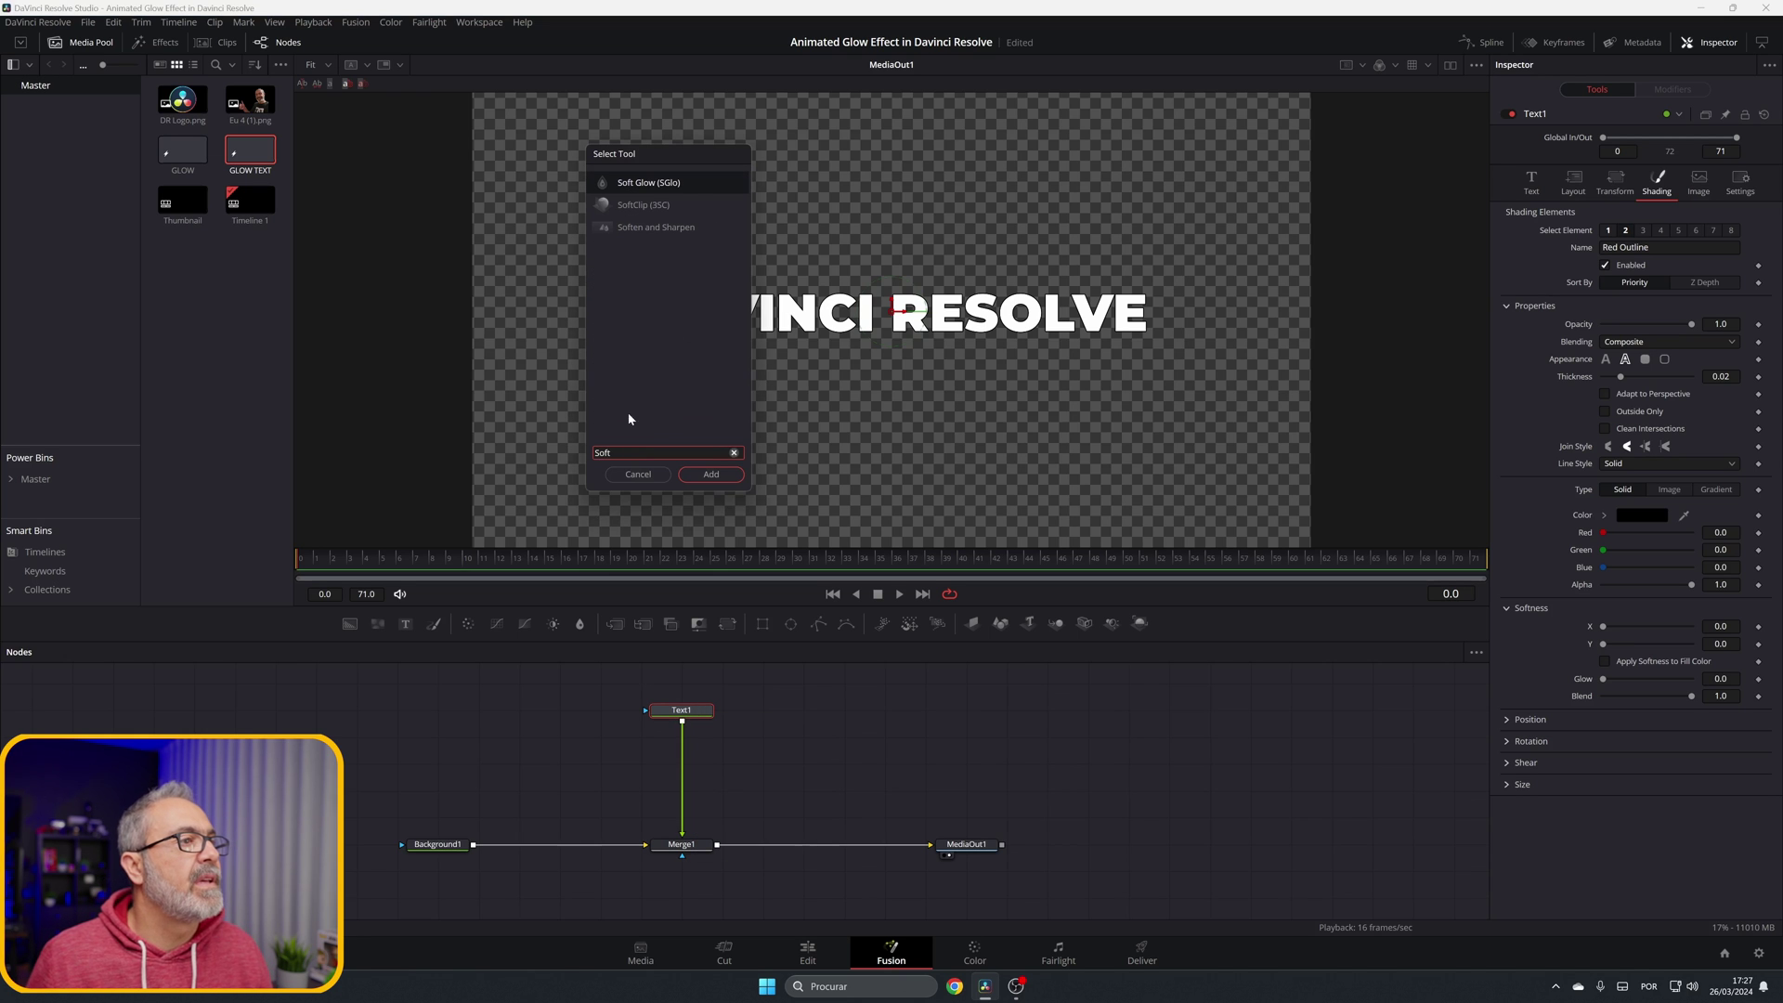
text( Glow)
click(710, 473)
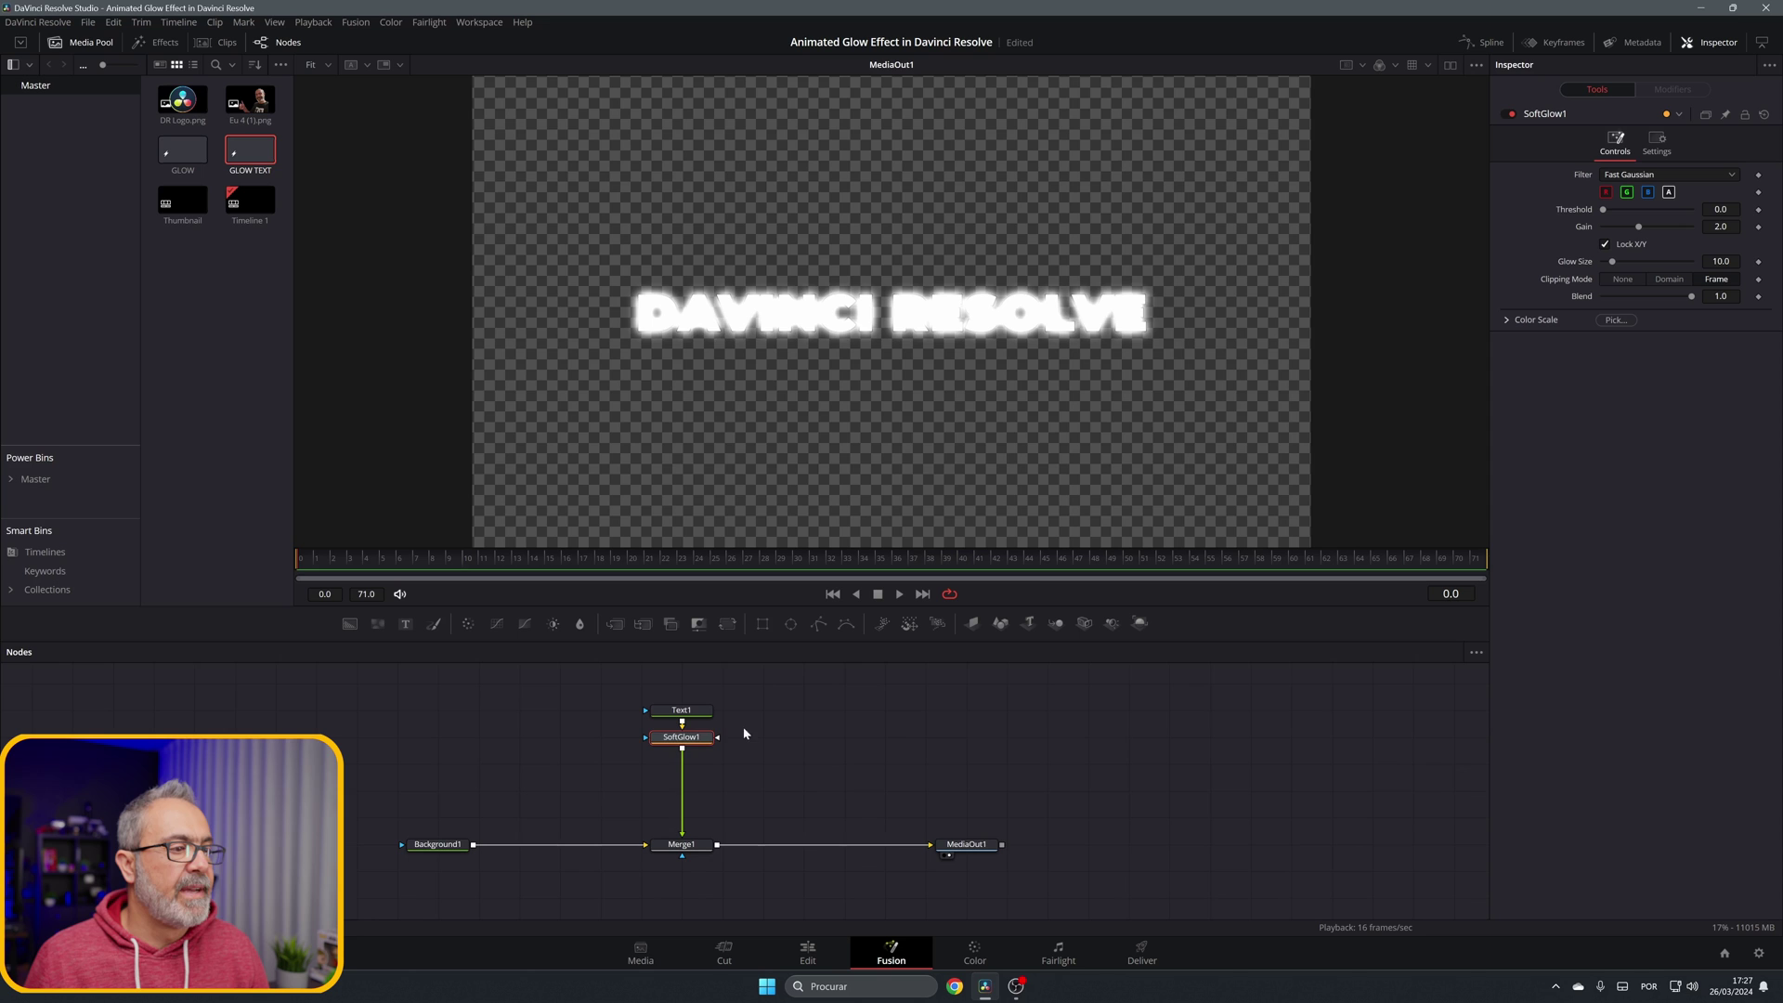
drag(680, 736, 680, 763)
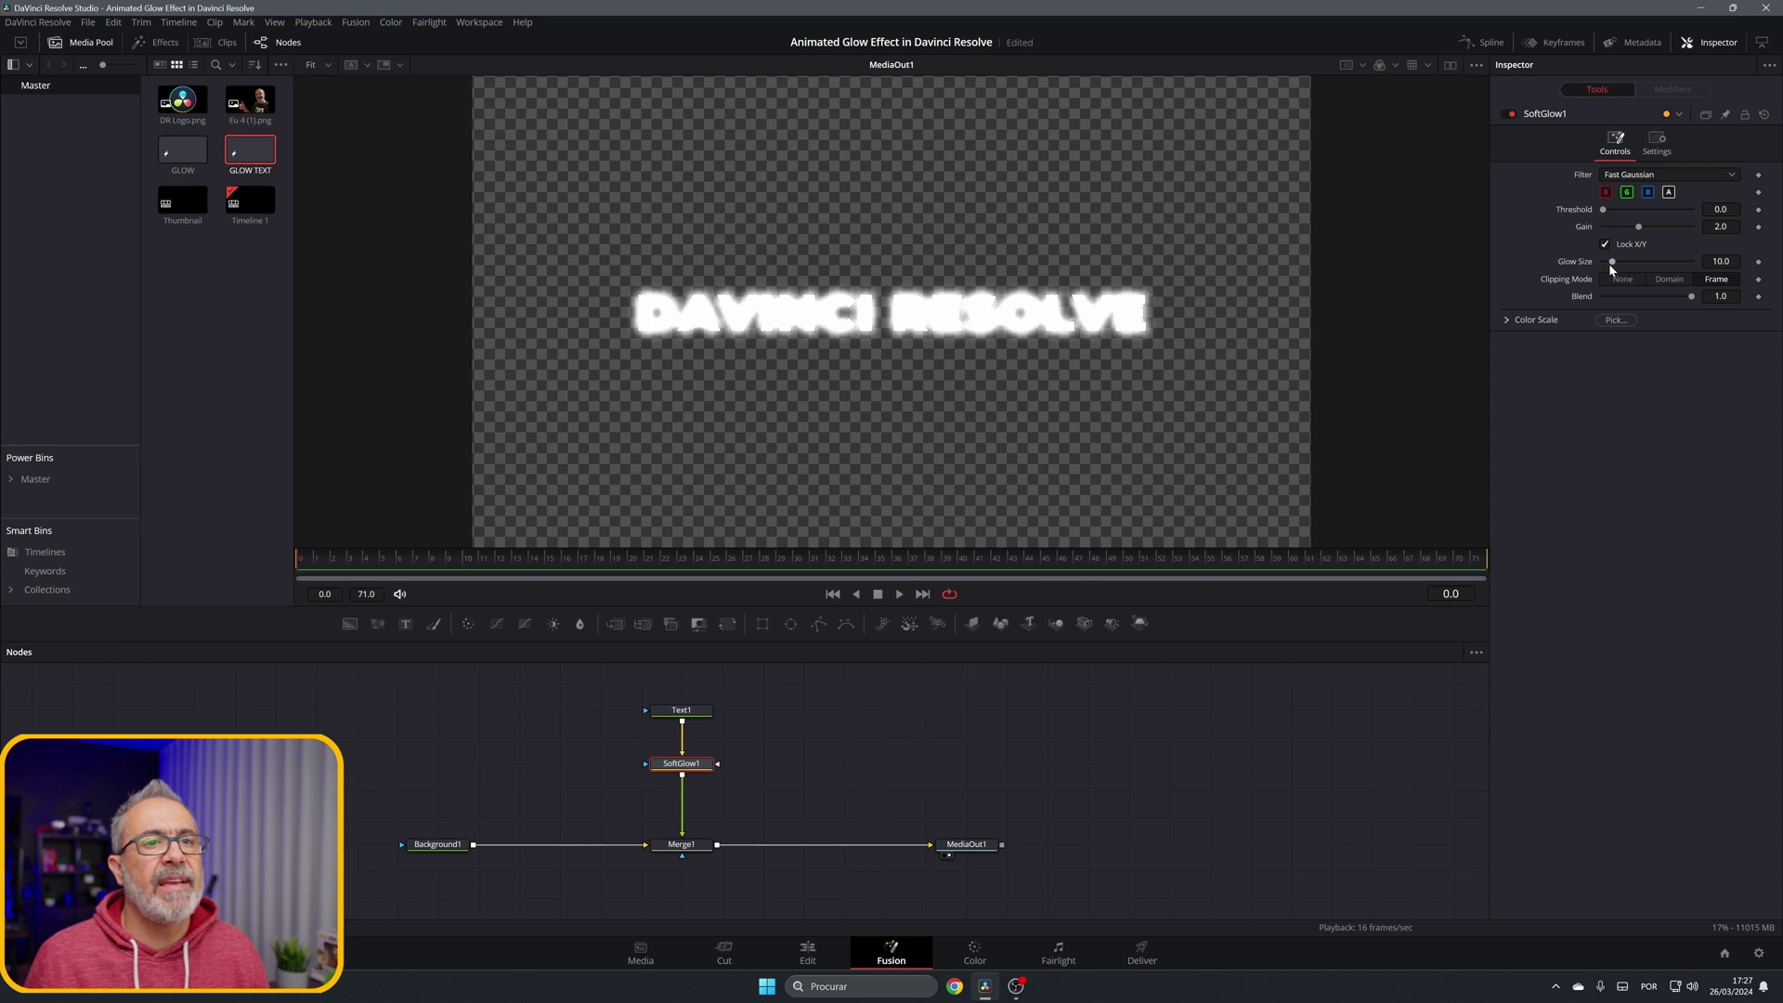
drag(1610, 263, 1622, 264)
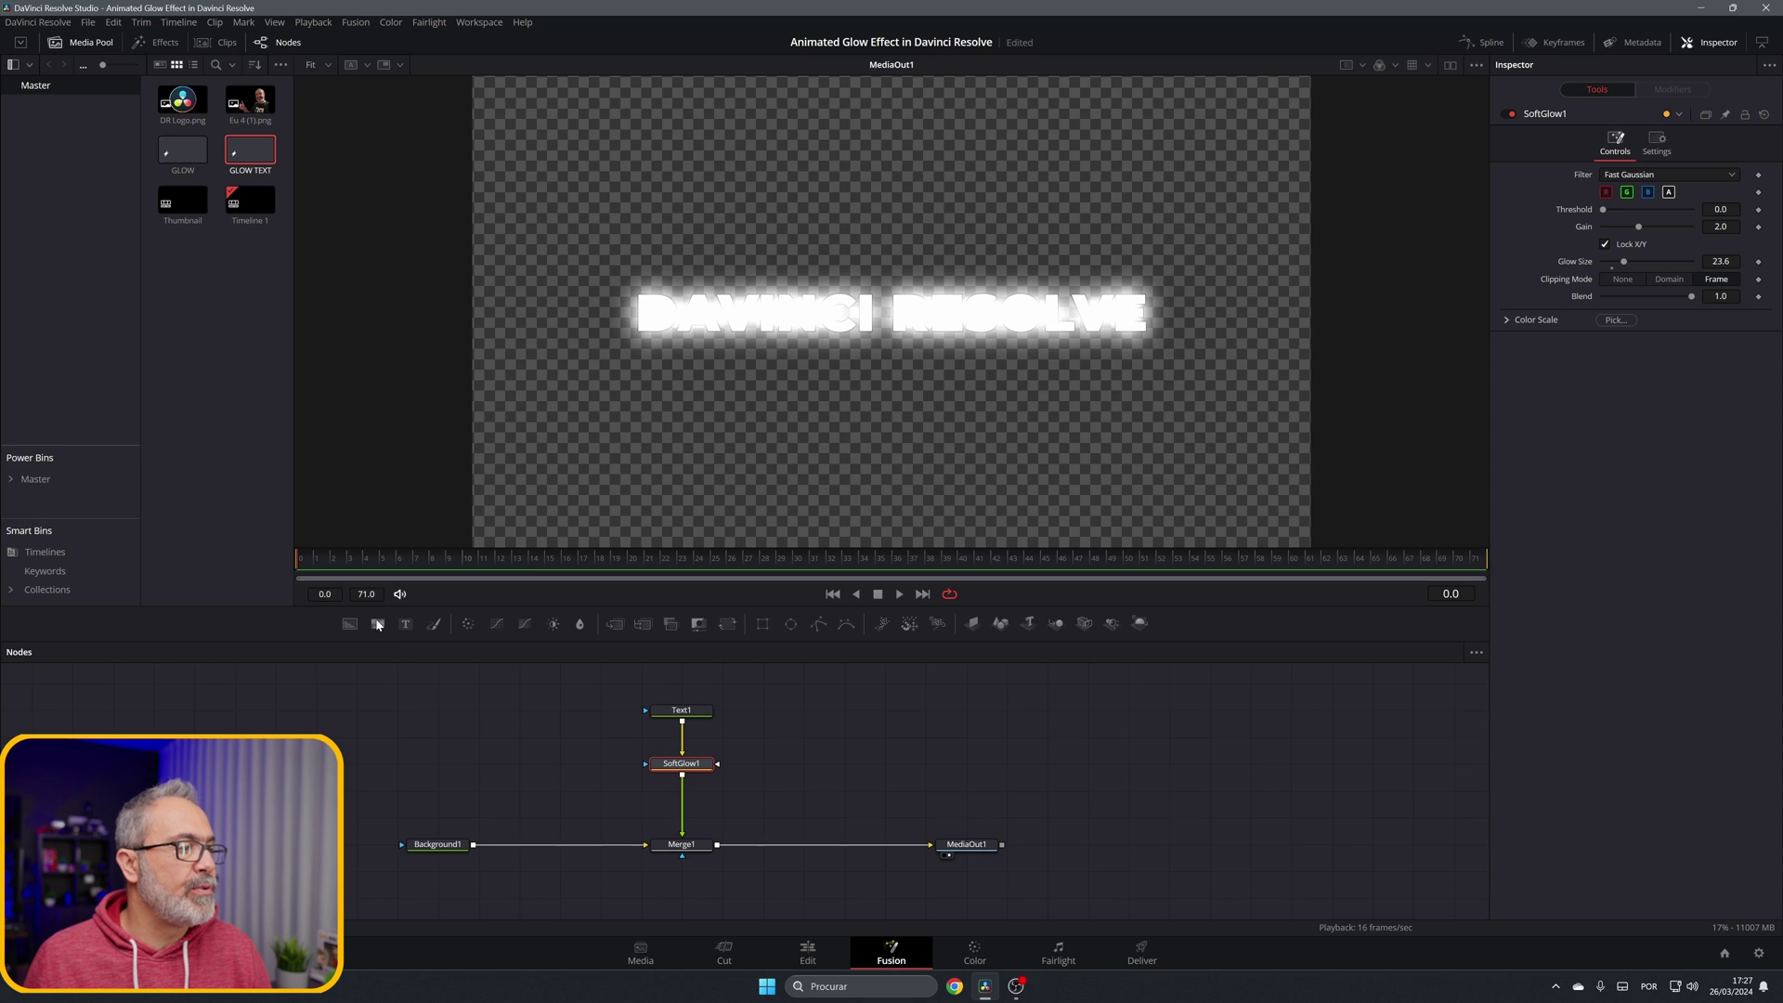
- Add FastNoise1 feeding SoftGlow1: Scale 14.96, Contrast 2.52, Seethe 0.514, Seethe Rate 0.386
drag(377, 627, 650, 764)
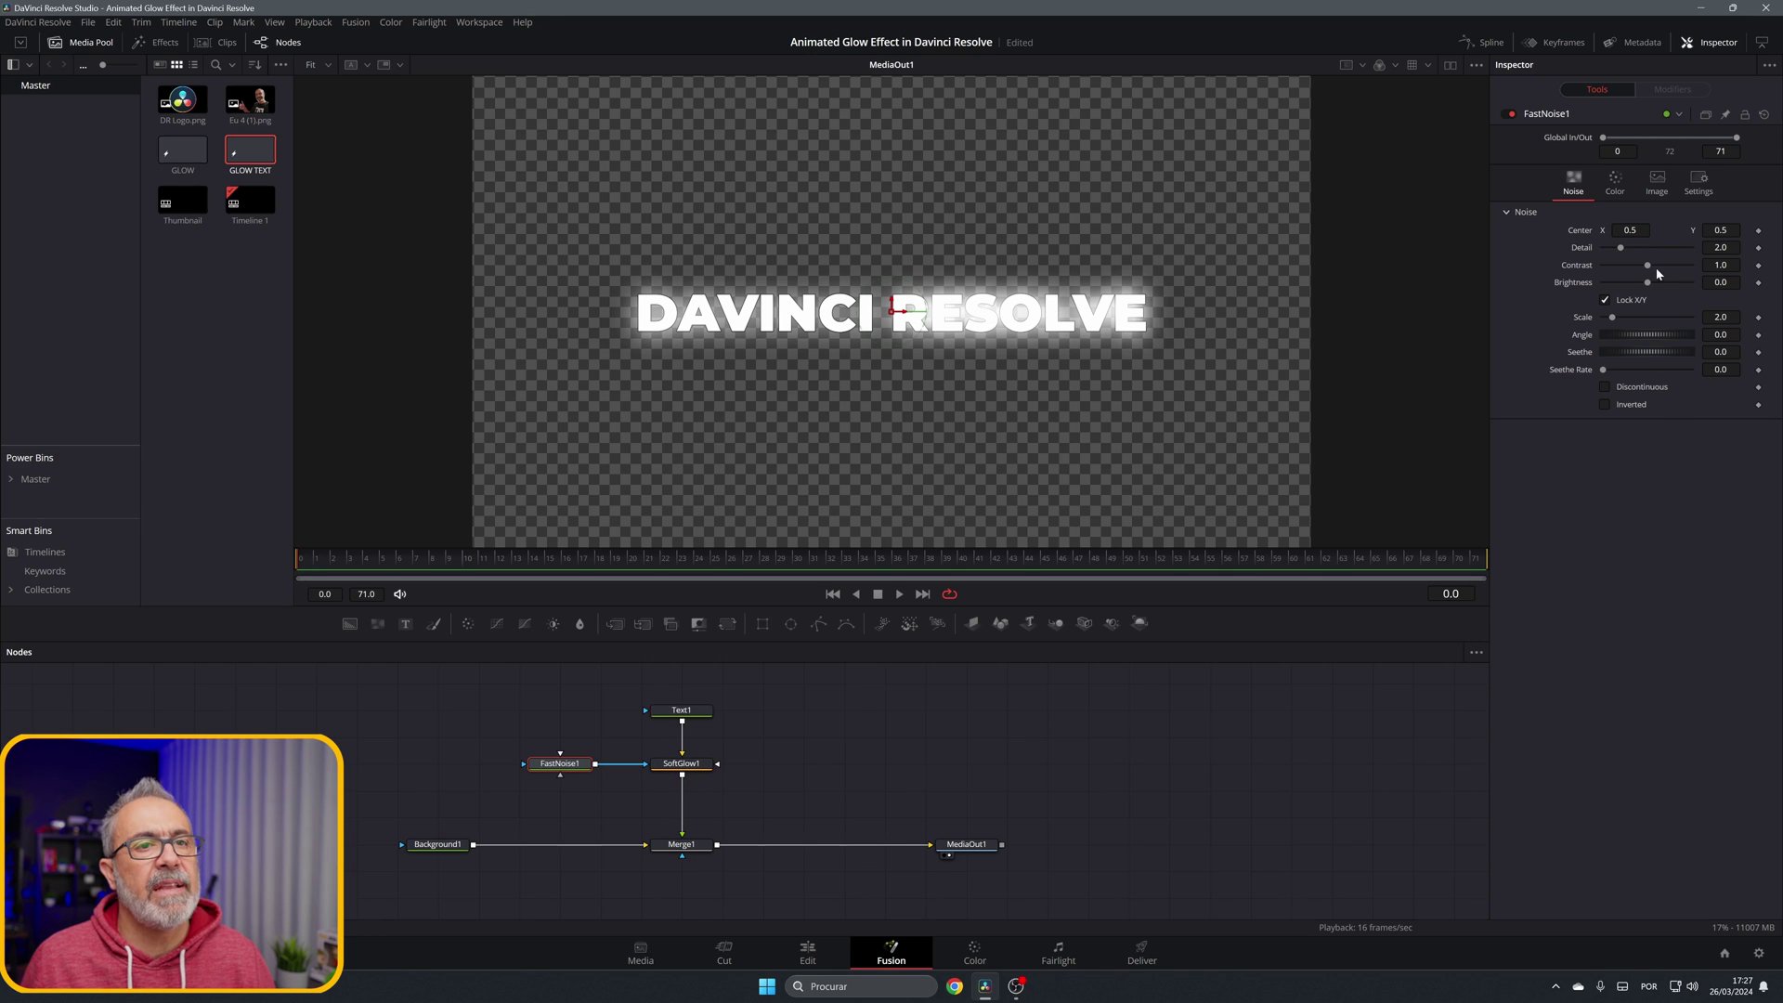
drag(1615, 315, 1672, 332)
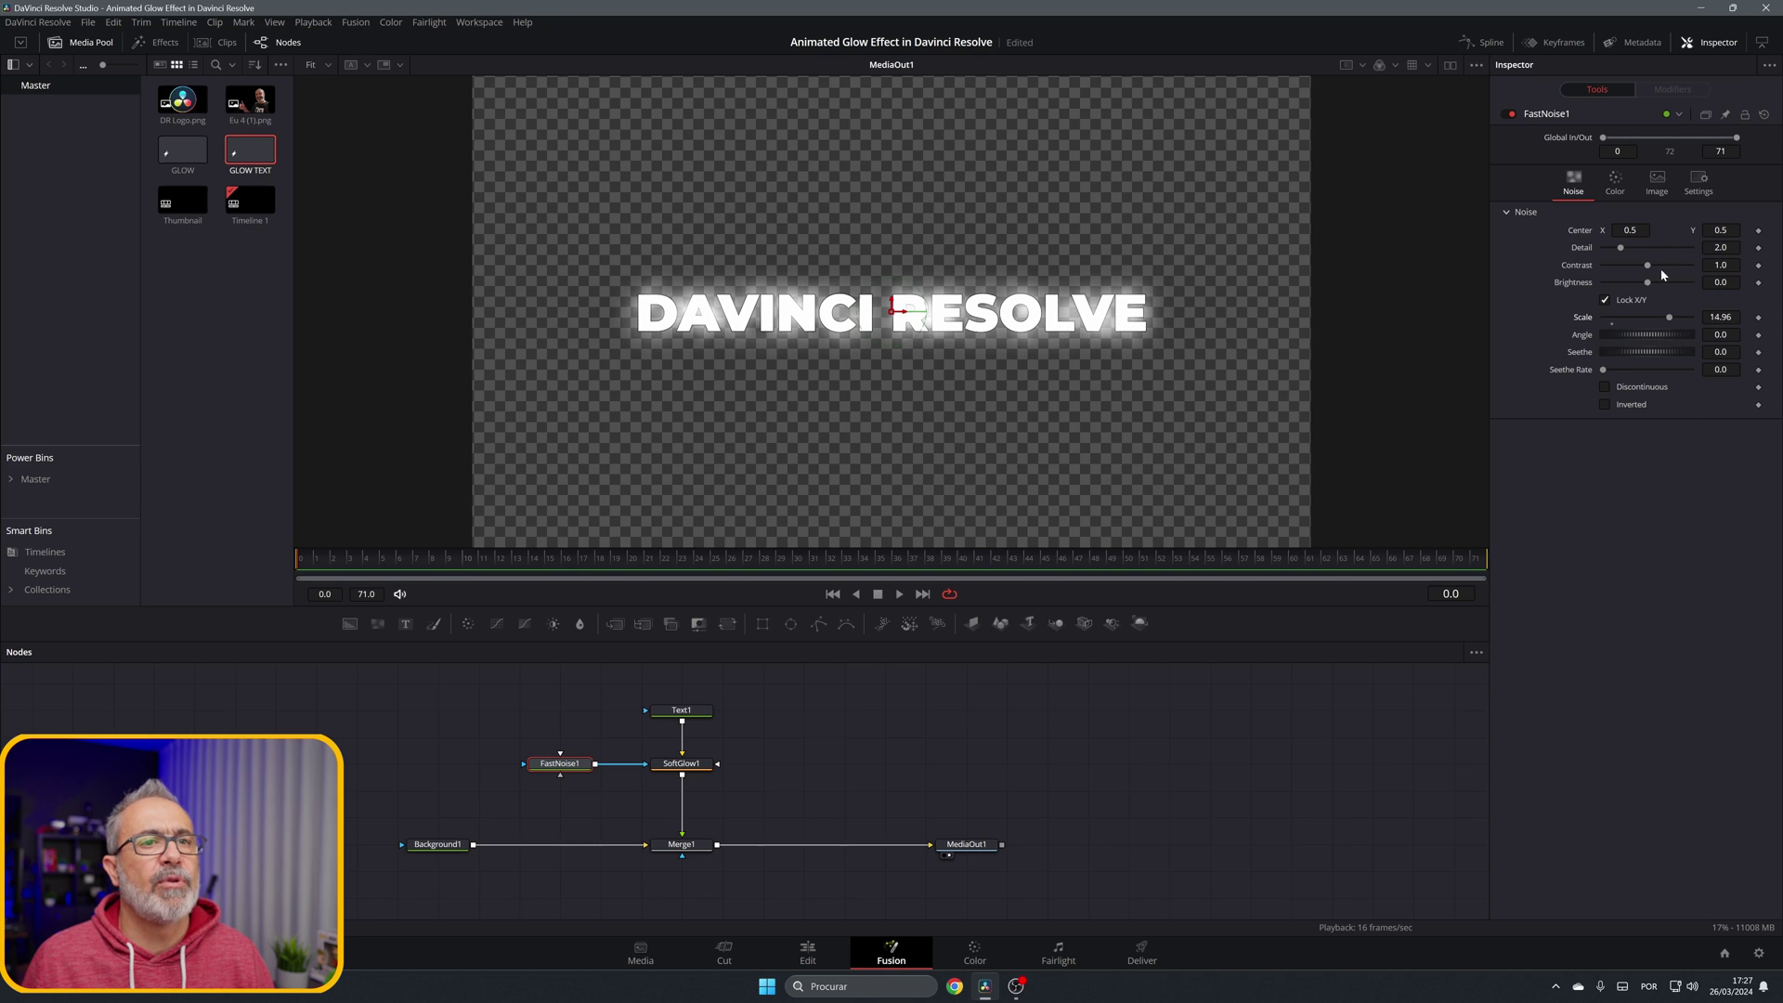
mouse_move(1649, 268)
mouse_down()
mouse_move(1666, 274)
mouse_move(1654, 289)
mouse_up()
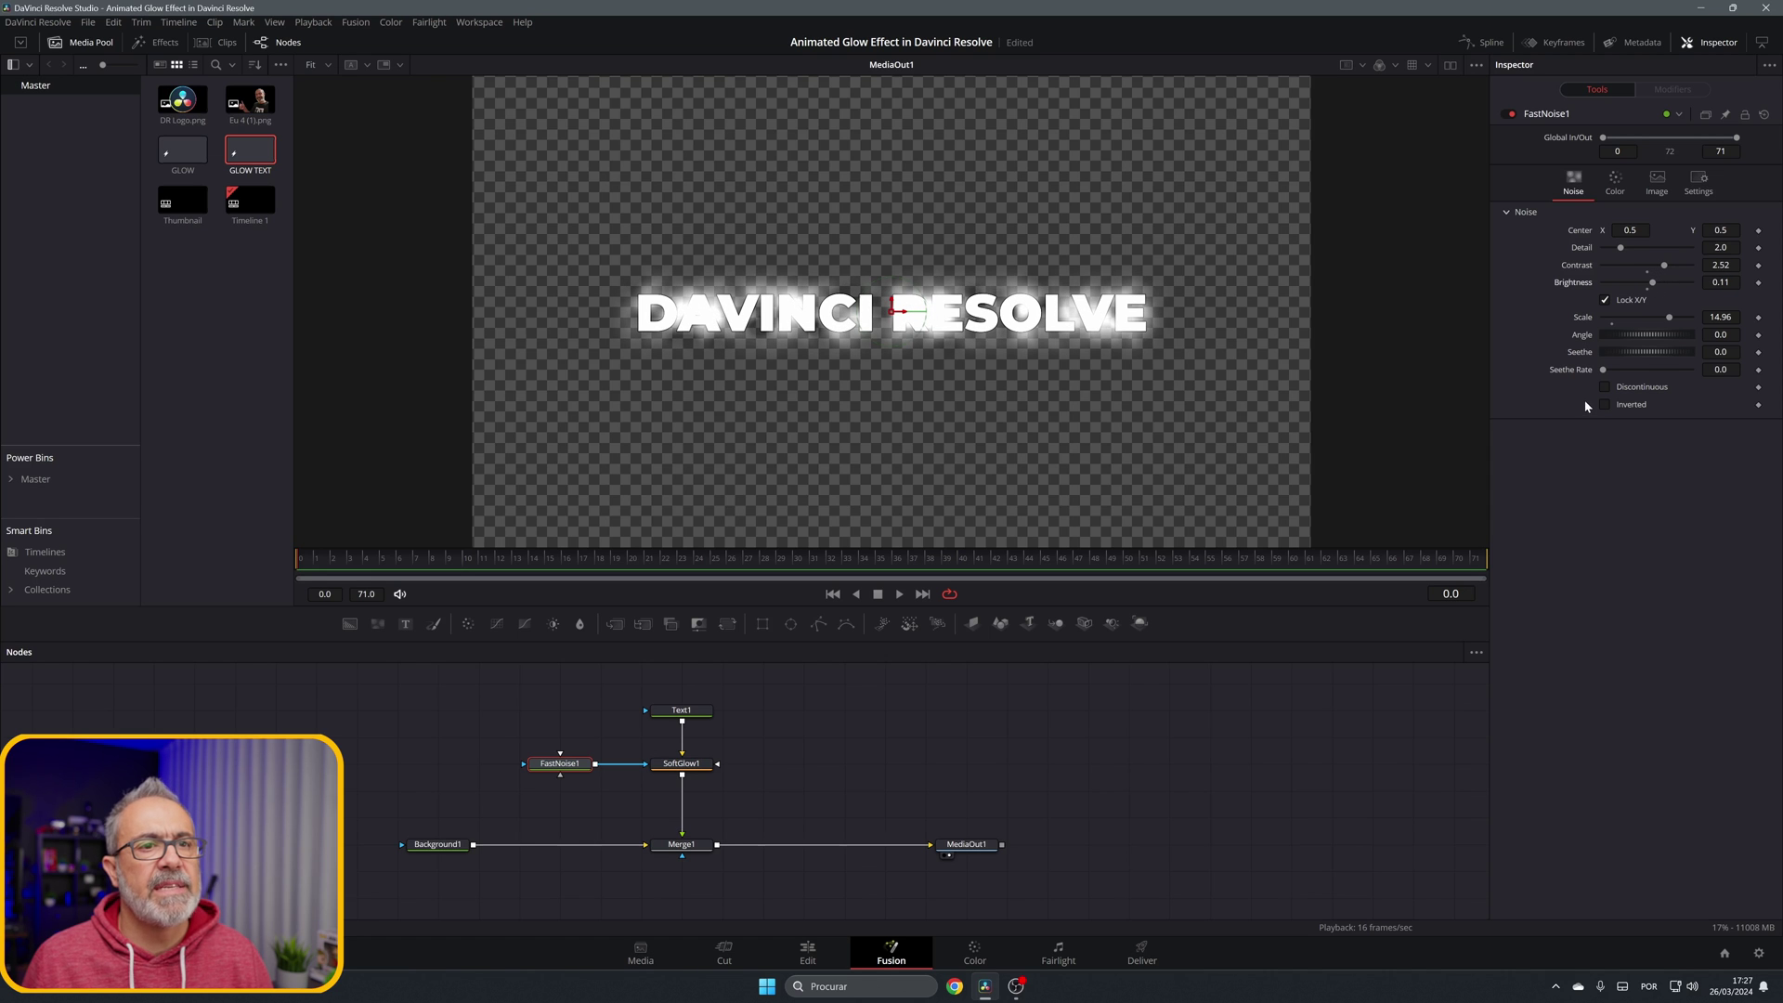
mouse_move(1620, 349)
mouse_down()
mouse_move(1666, 349)
mouse_move(1614, 370)
mouse_move(1639, 372)
mouse_up()
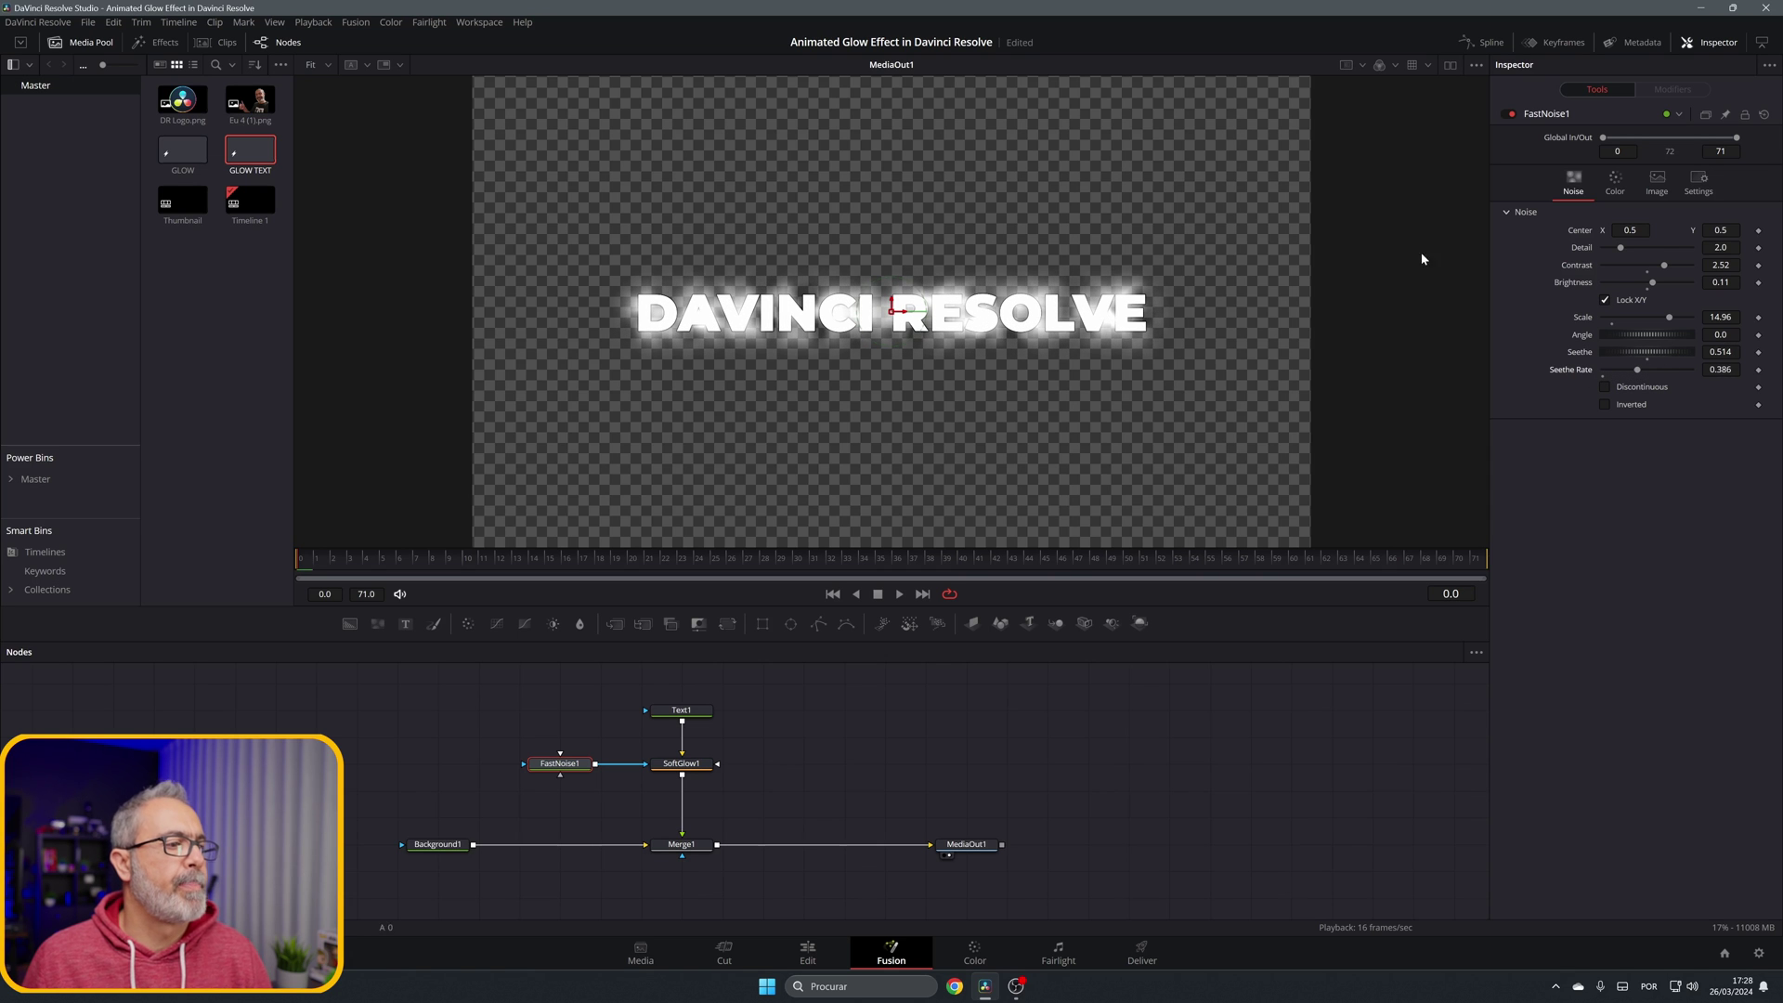
- Set SoftGlow1's Gain 1.732, Glow Size 37.0, Green Scale 1.386 and Blue Scale 1.512
click(692, 764)
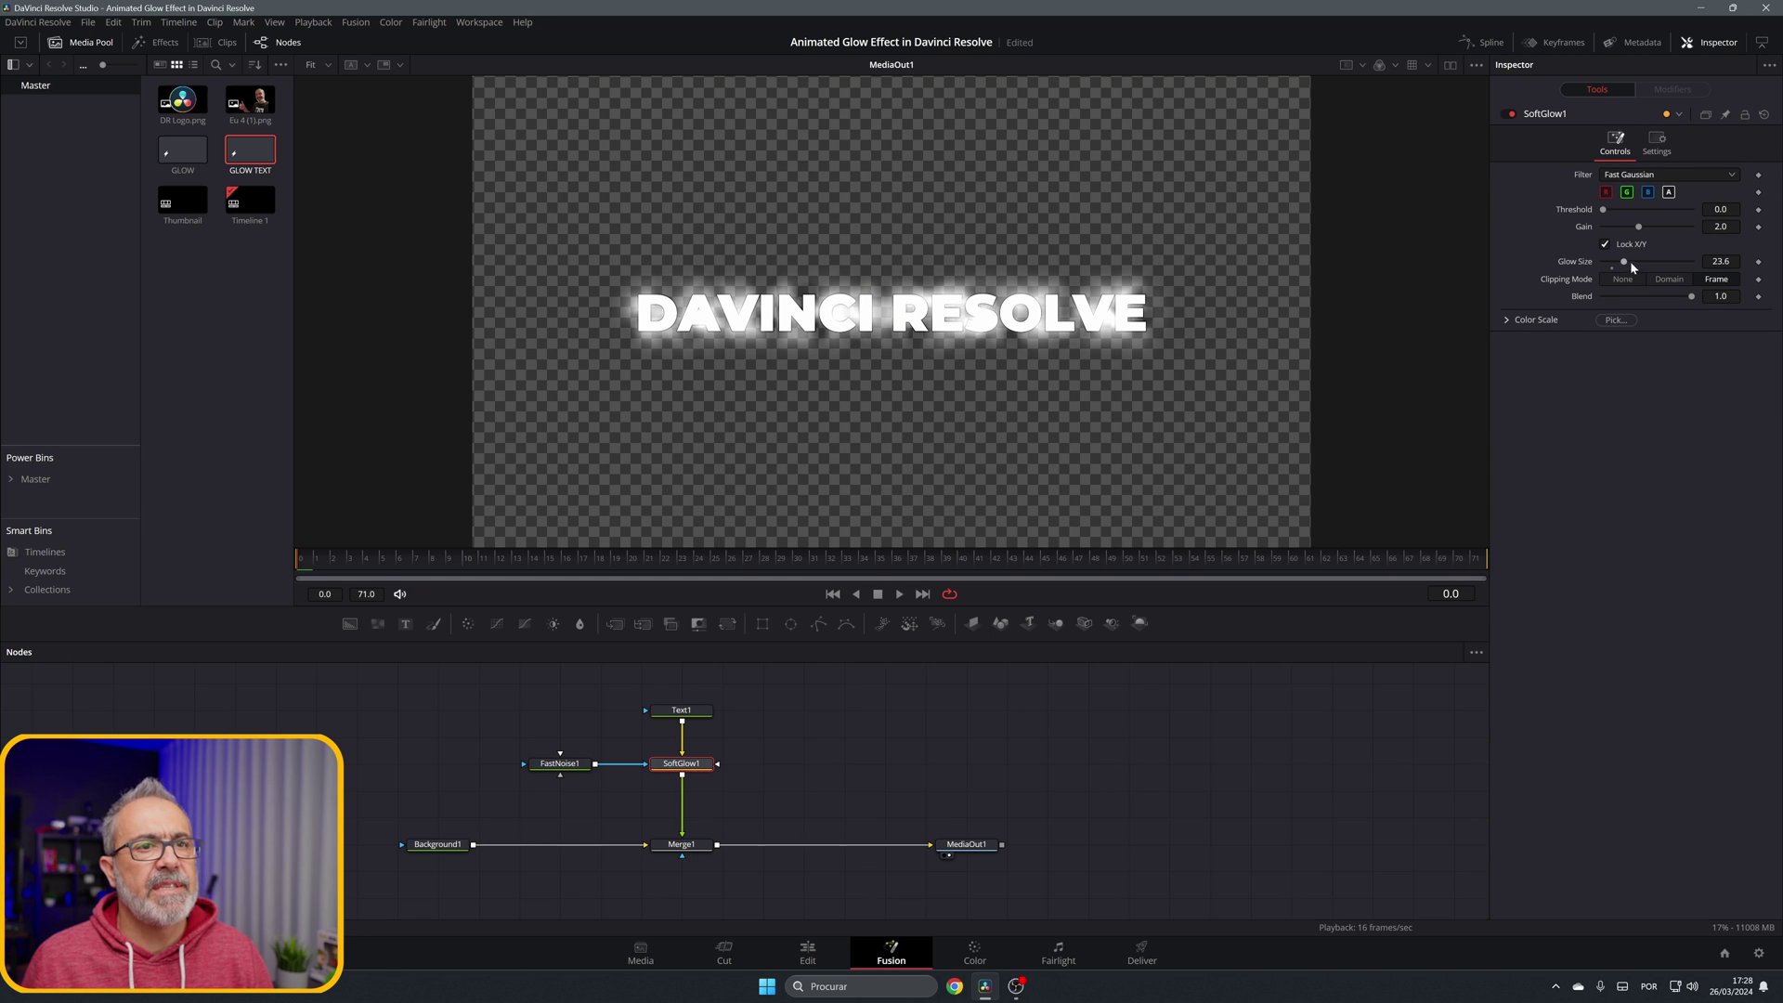
drag(1637, 227, 1636, 266)
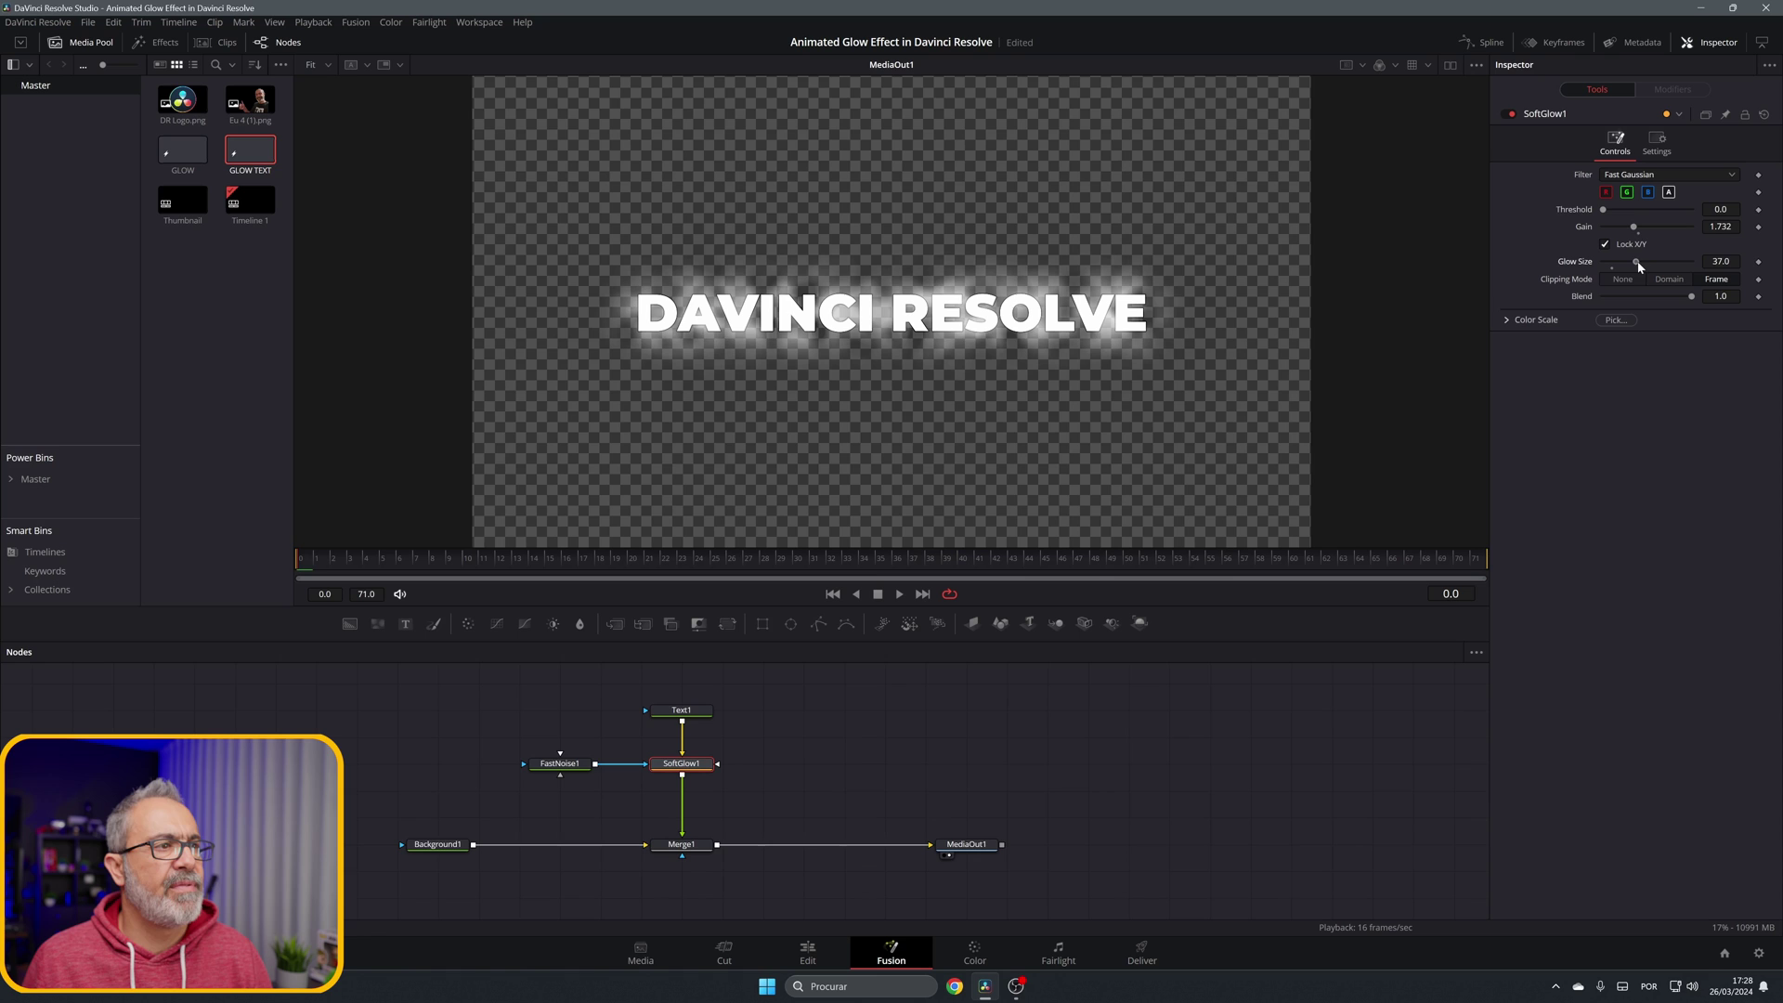
click(1507, 320)
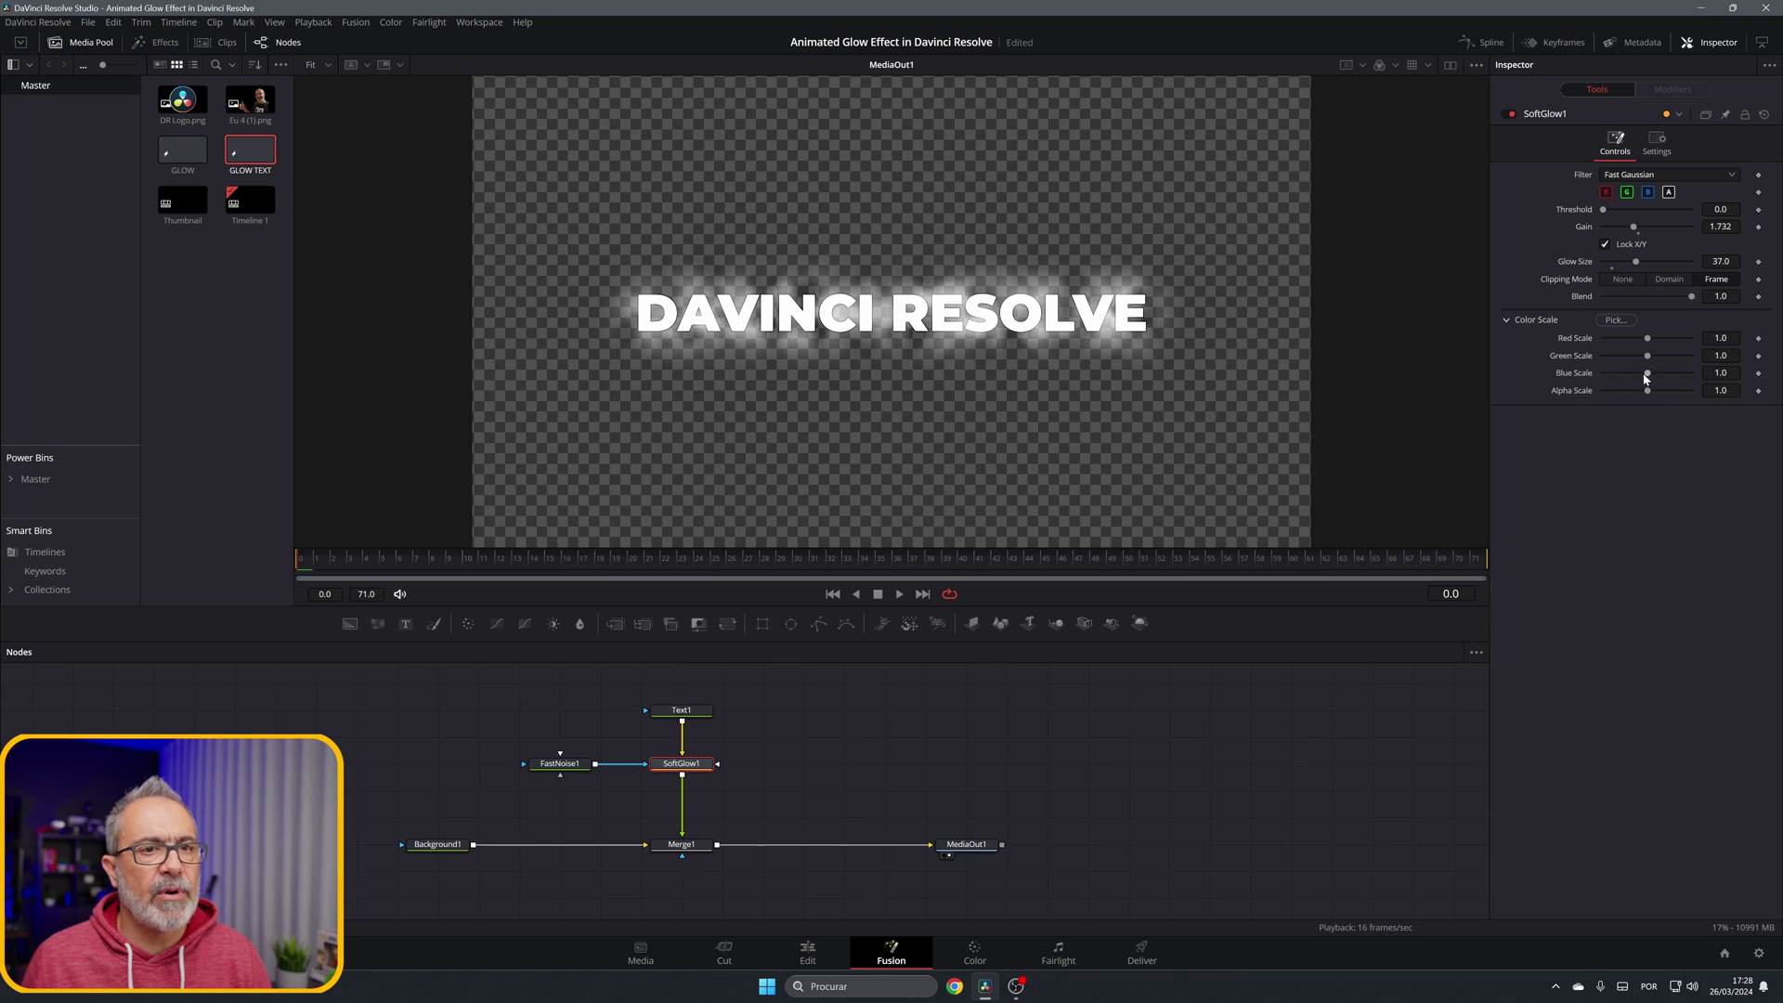
mouse_move(1651, 373)
mouse_down()
mouse_move(1668, 375)
mouse_move(1662, 357)
mouse_up()
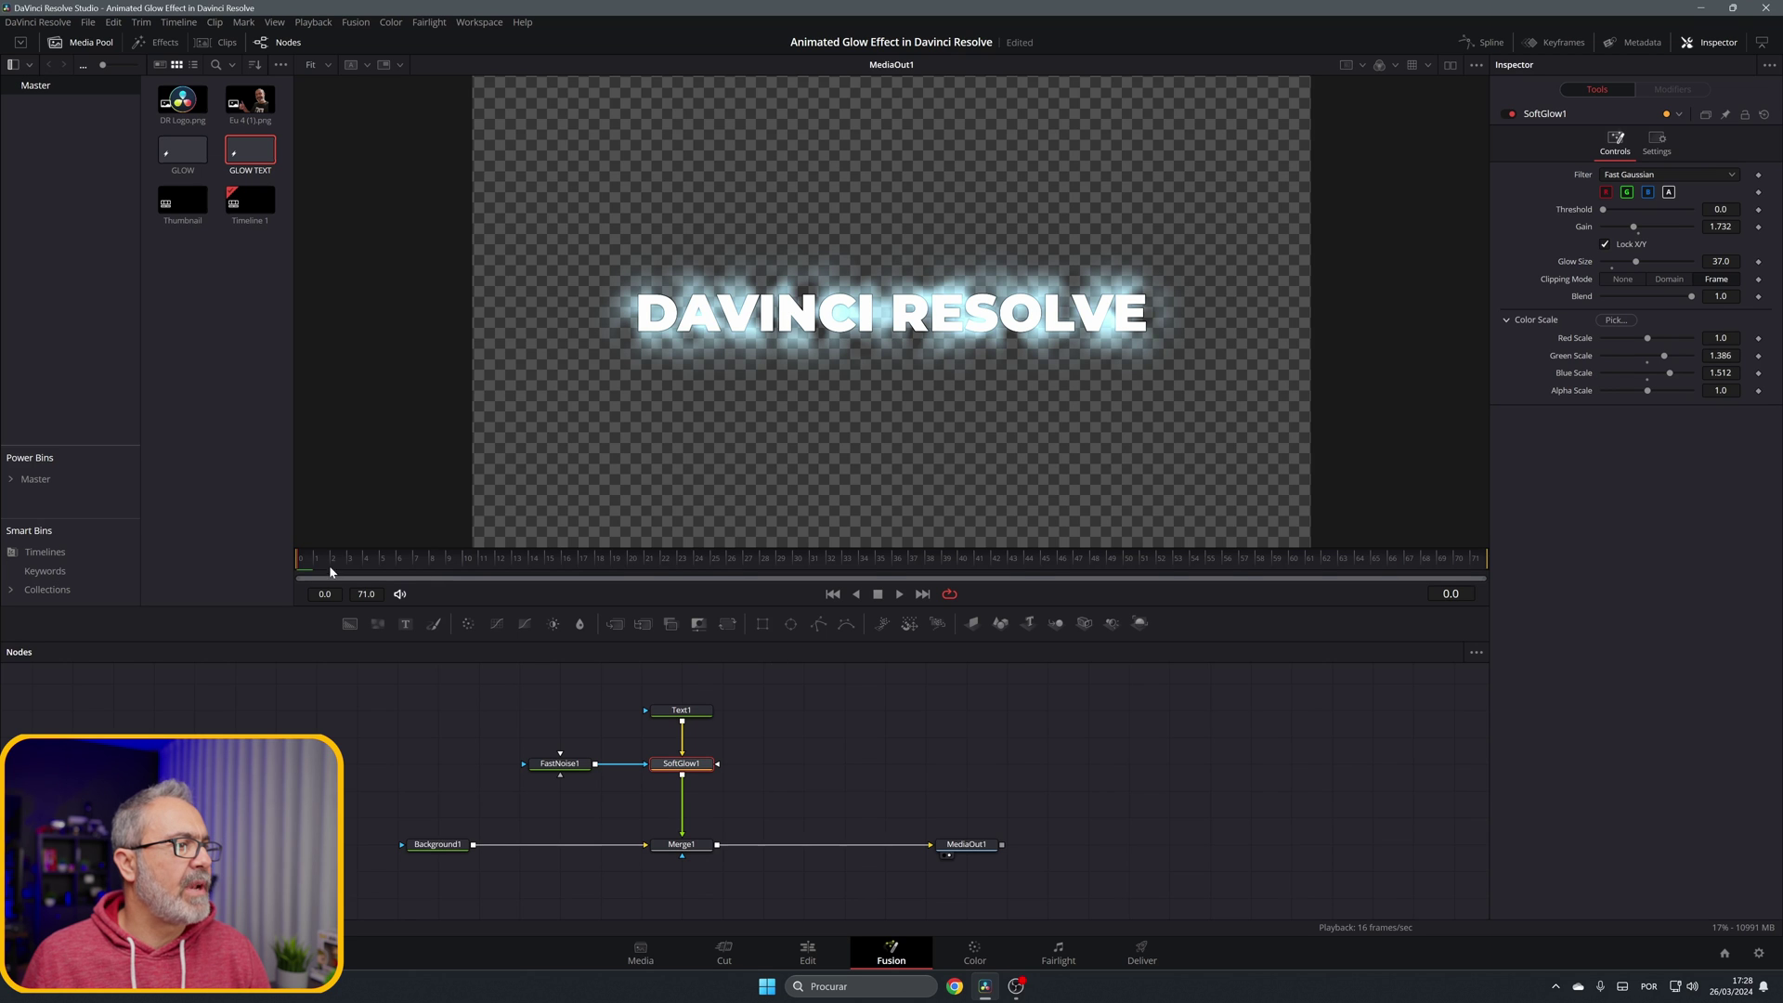
- Preview the glow while adjusting FastNoise1's Seethe Rate down, then up to 0.701
click(899, 595)
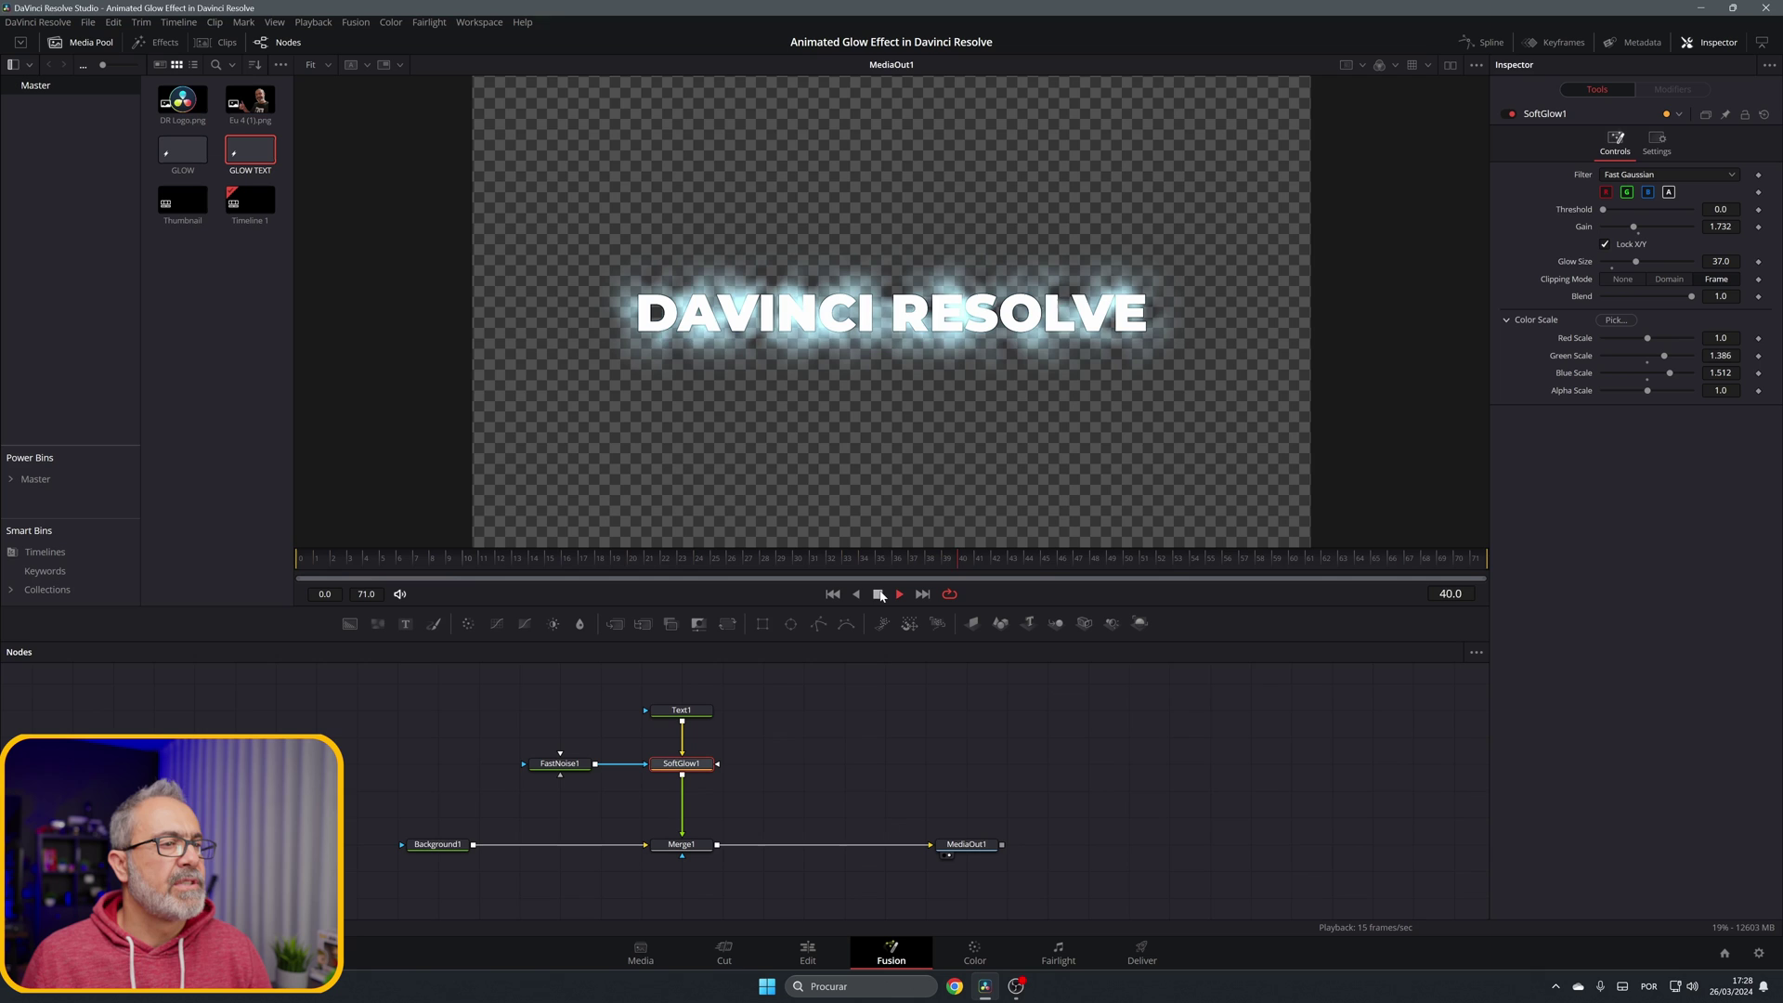
click(880, 596)
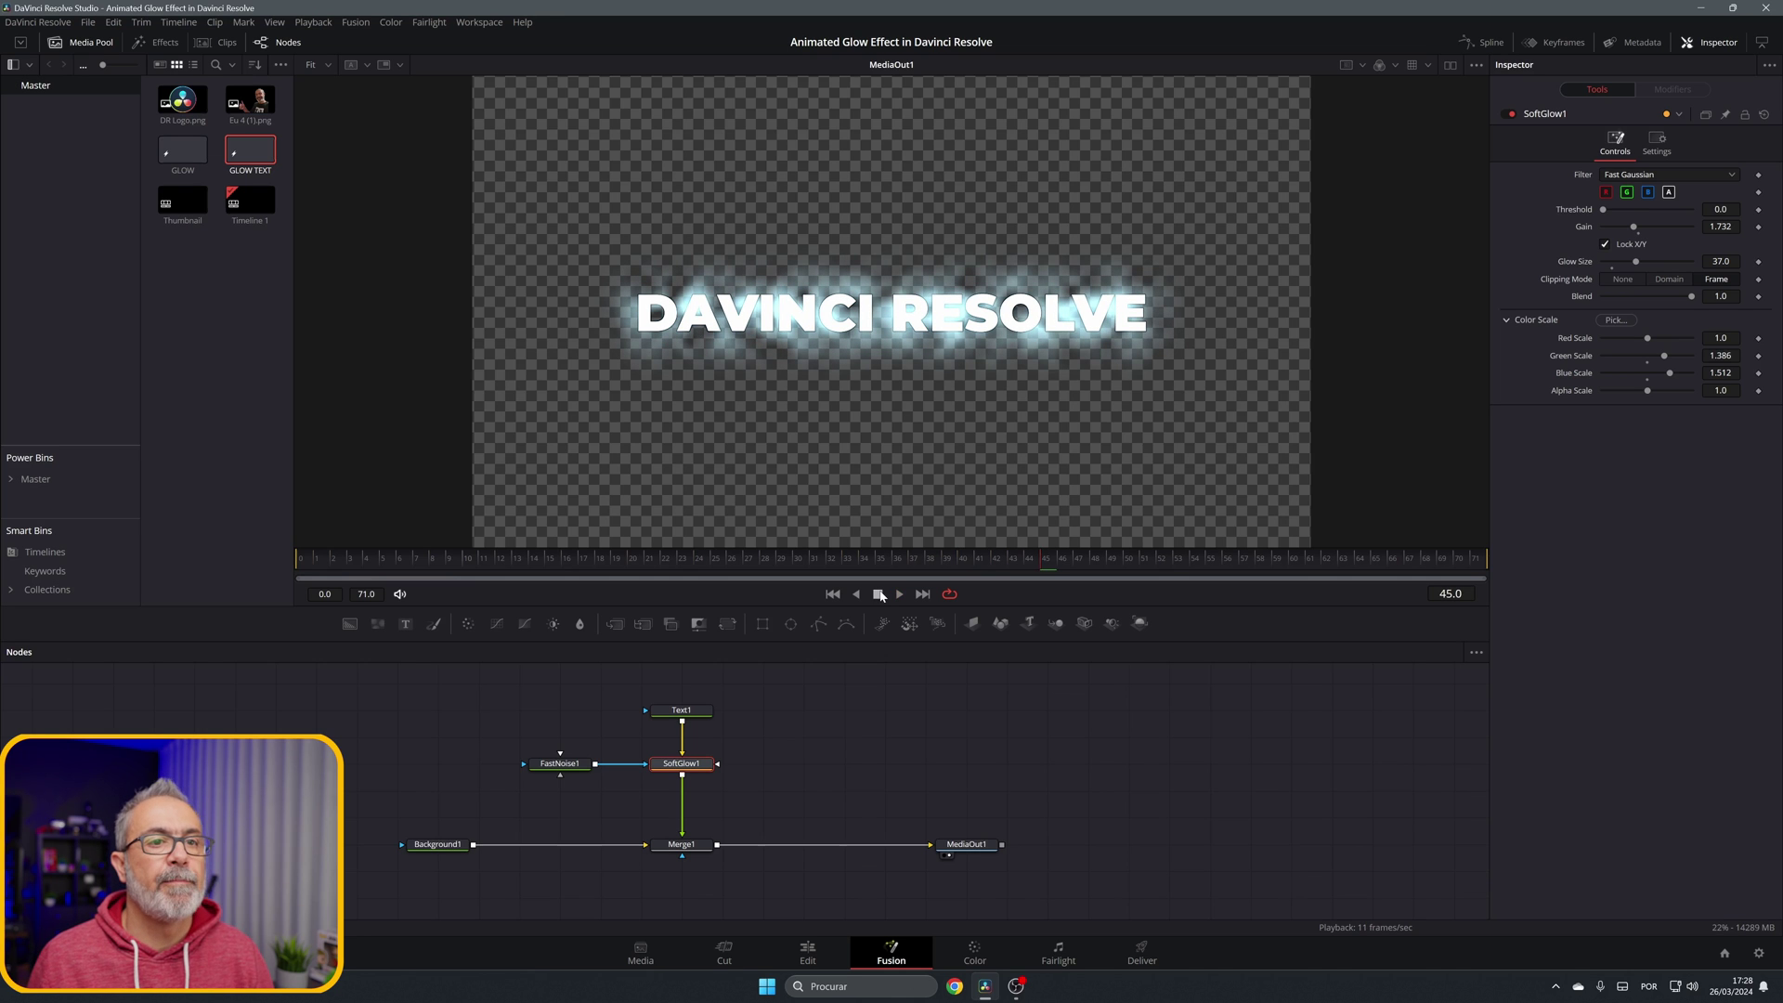
click(558, 767)
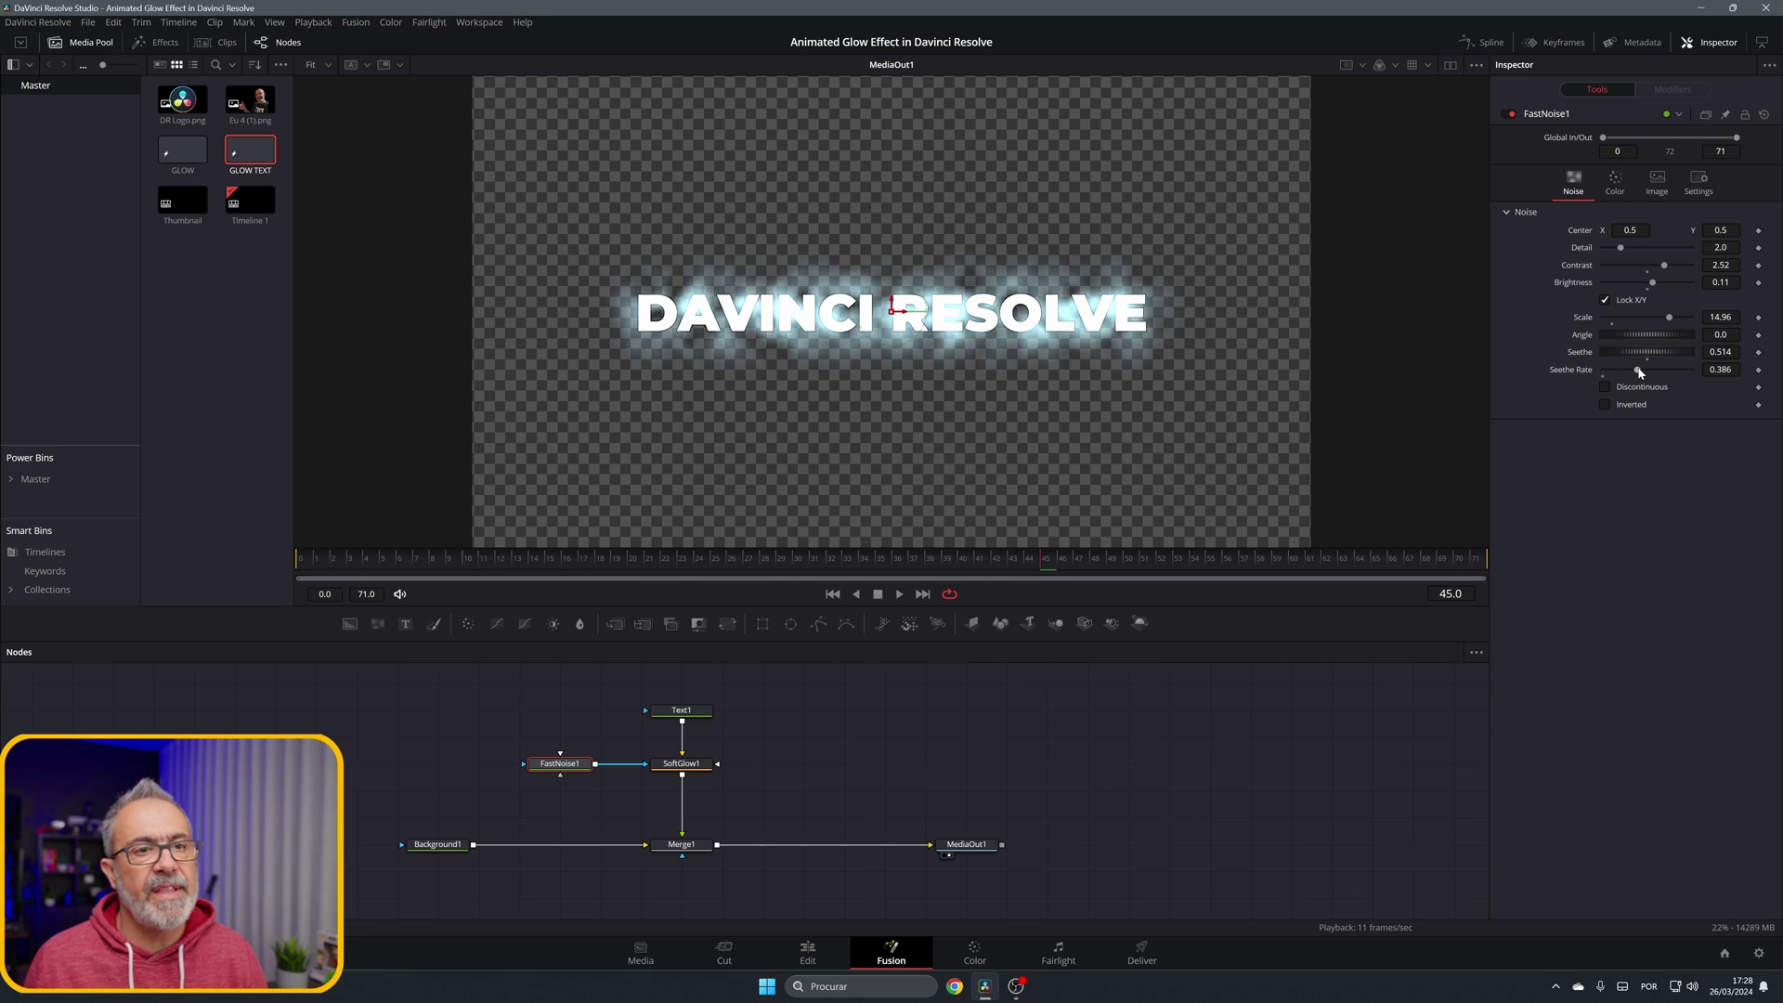
drag(1639, 371, 1625, 373)
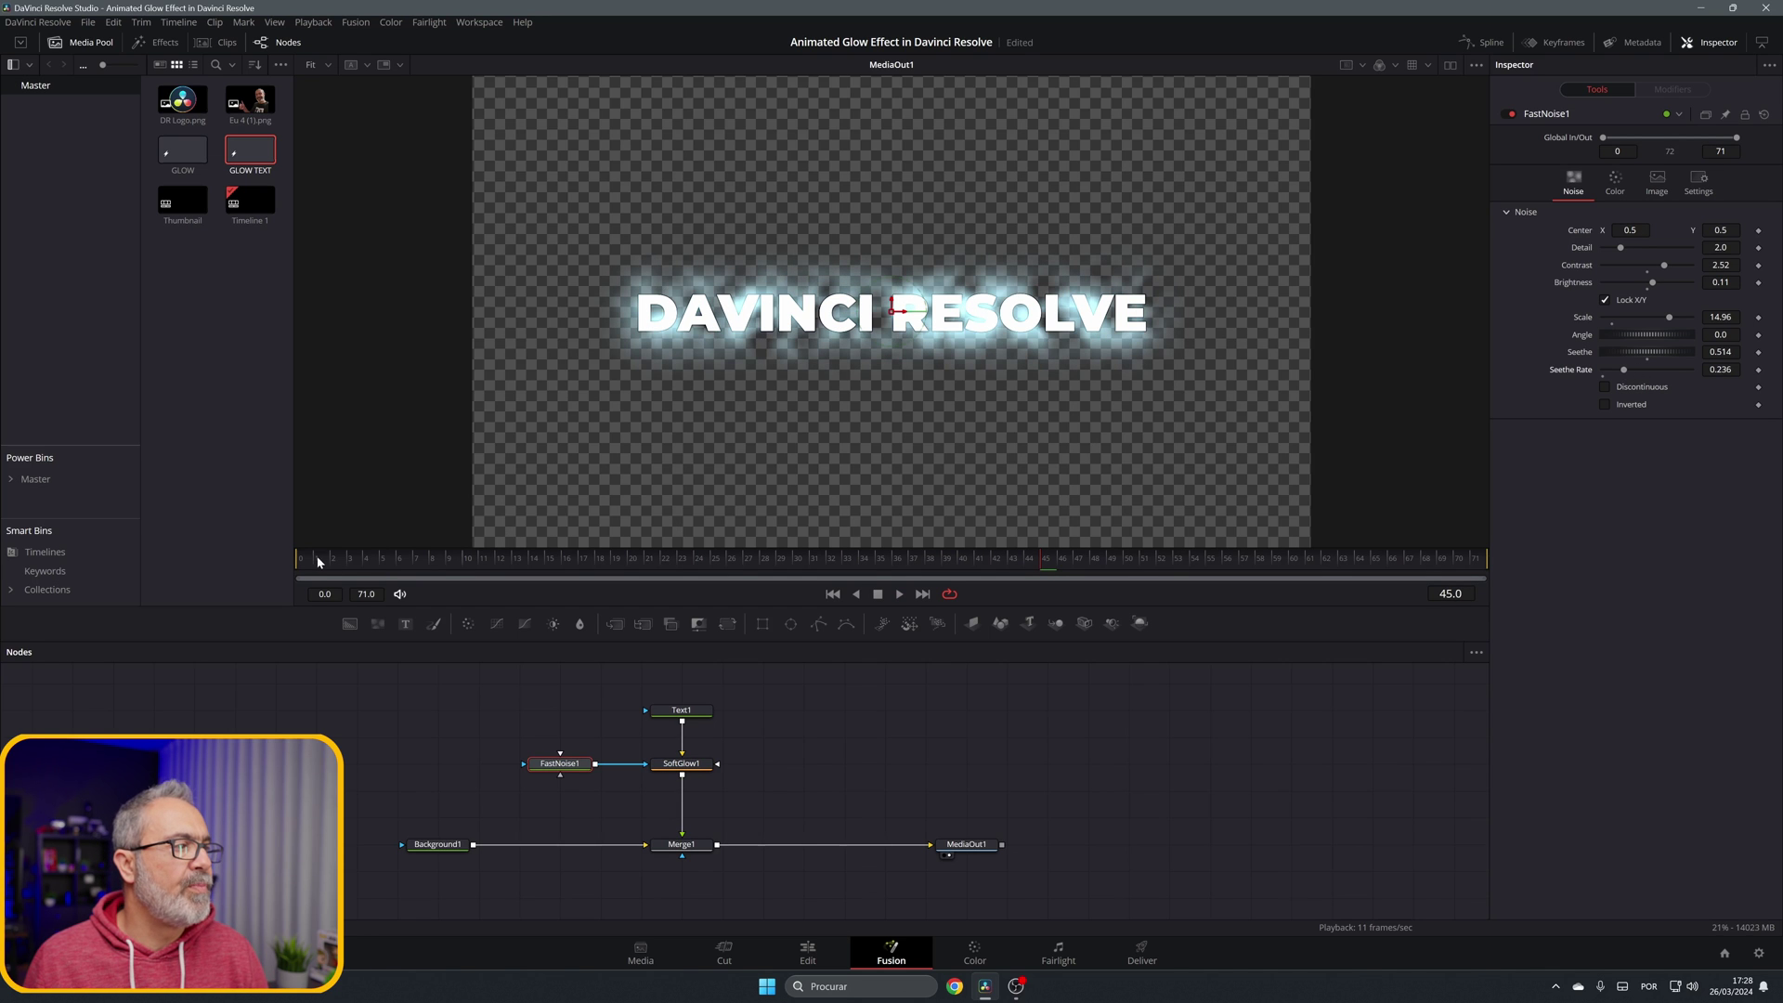
click(316, 561)
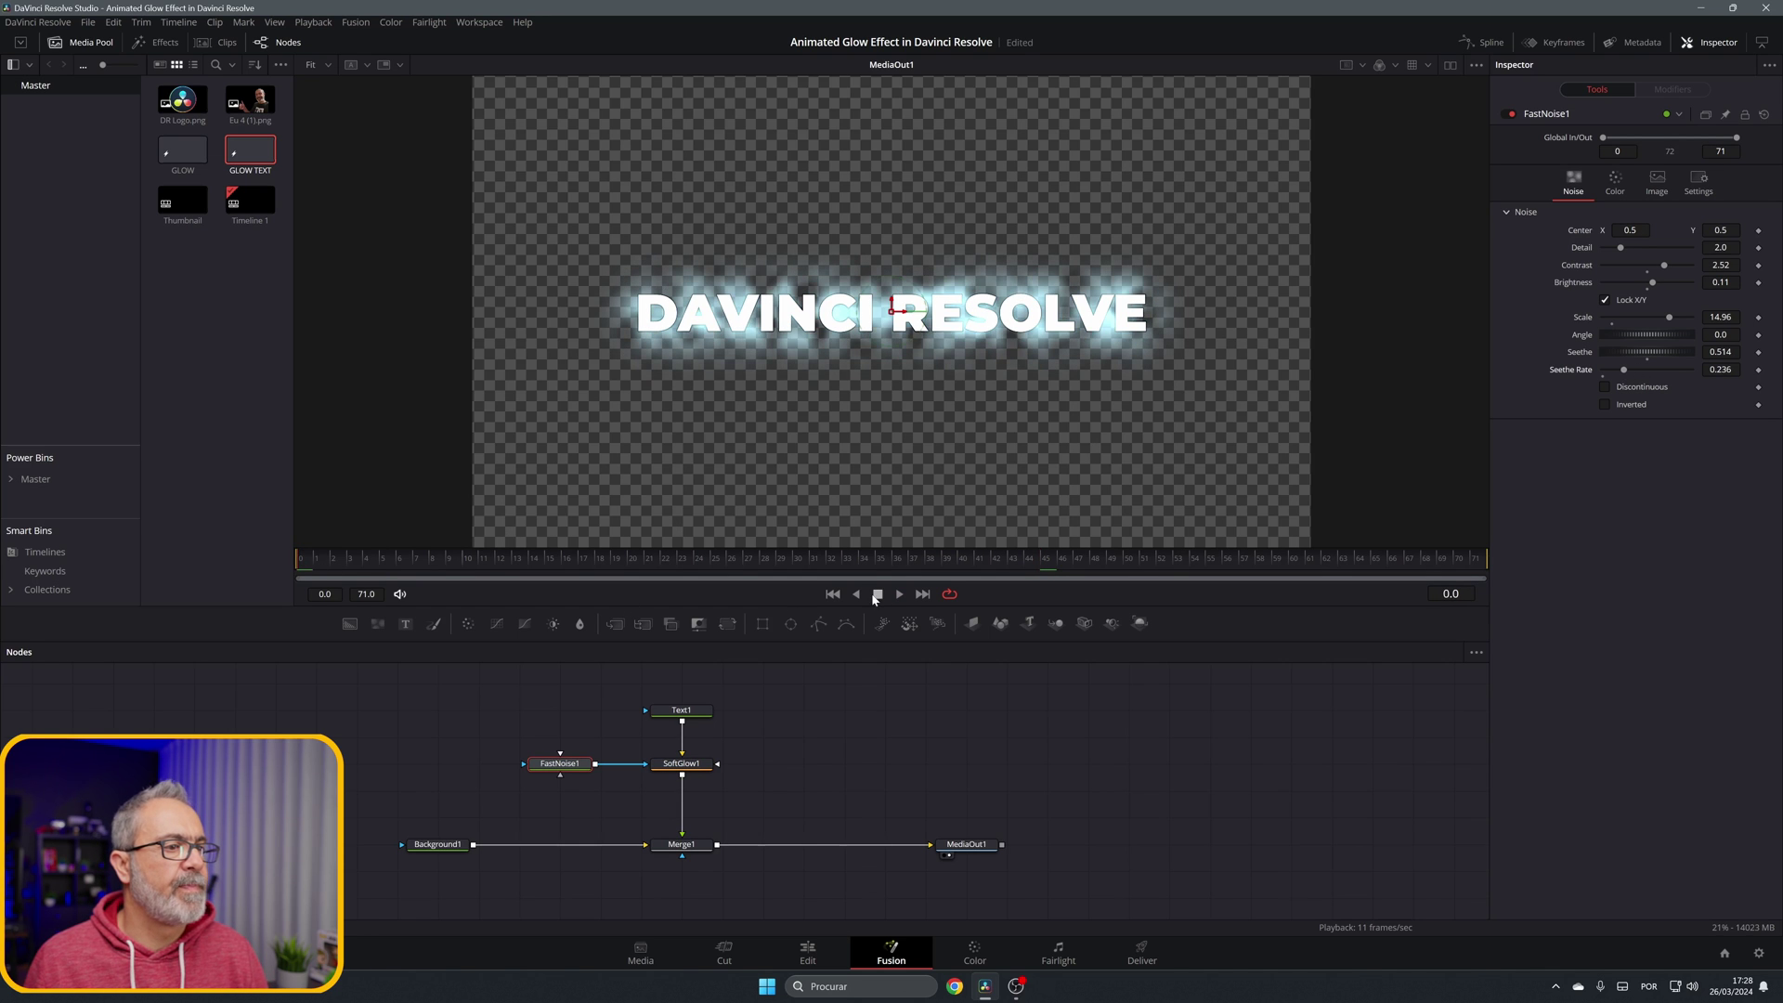
click(899, 594)
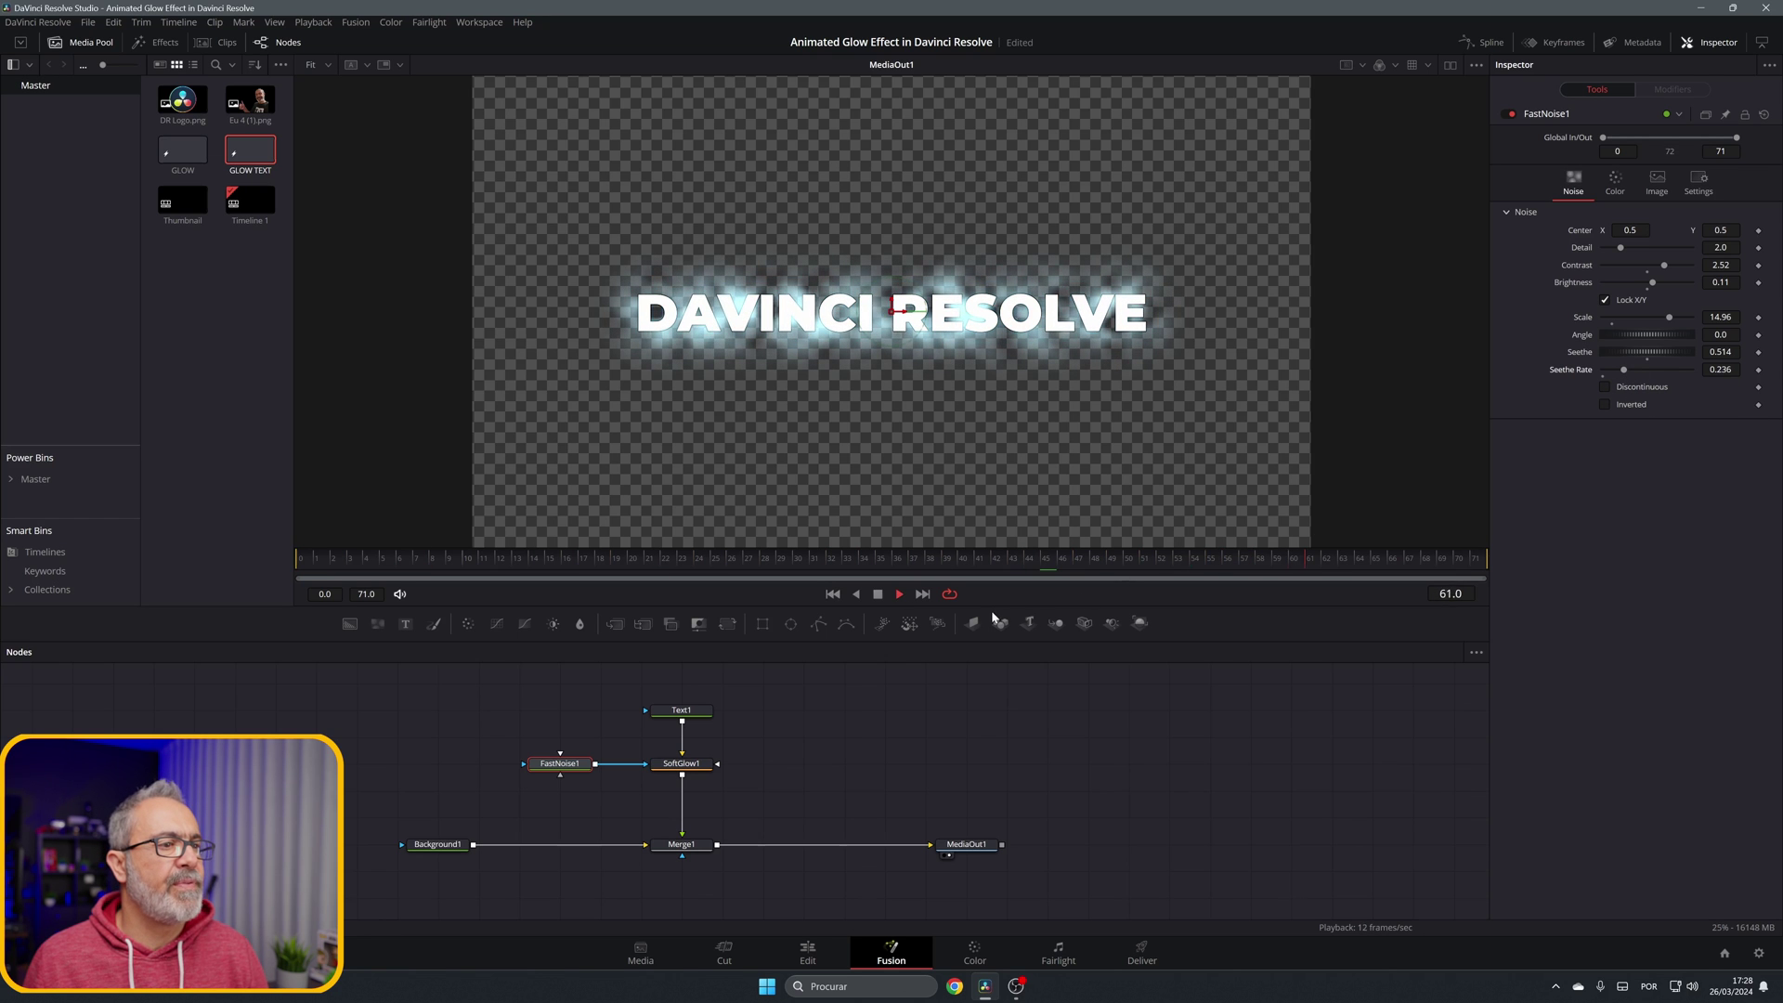
click(885, 595)
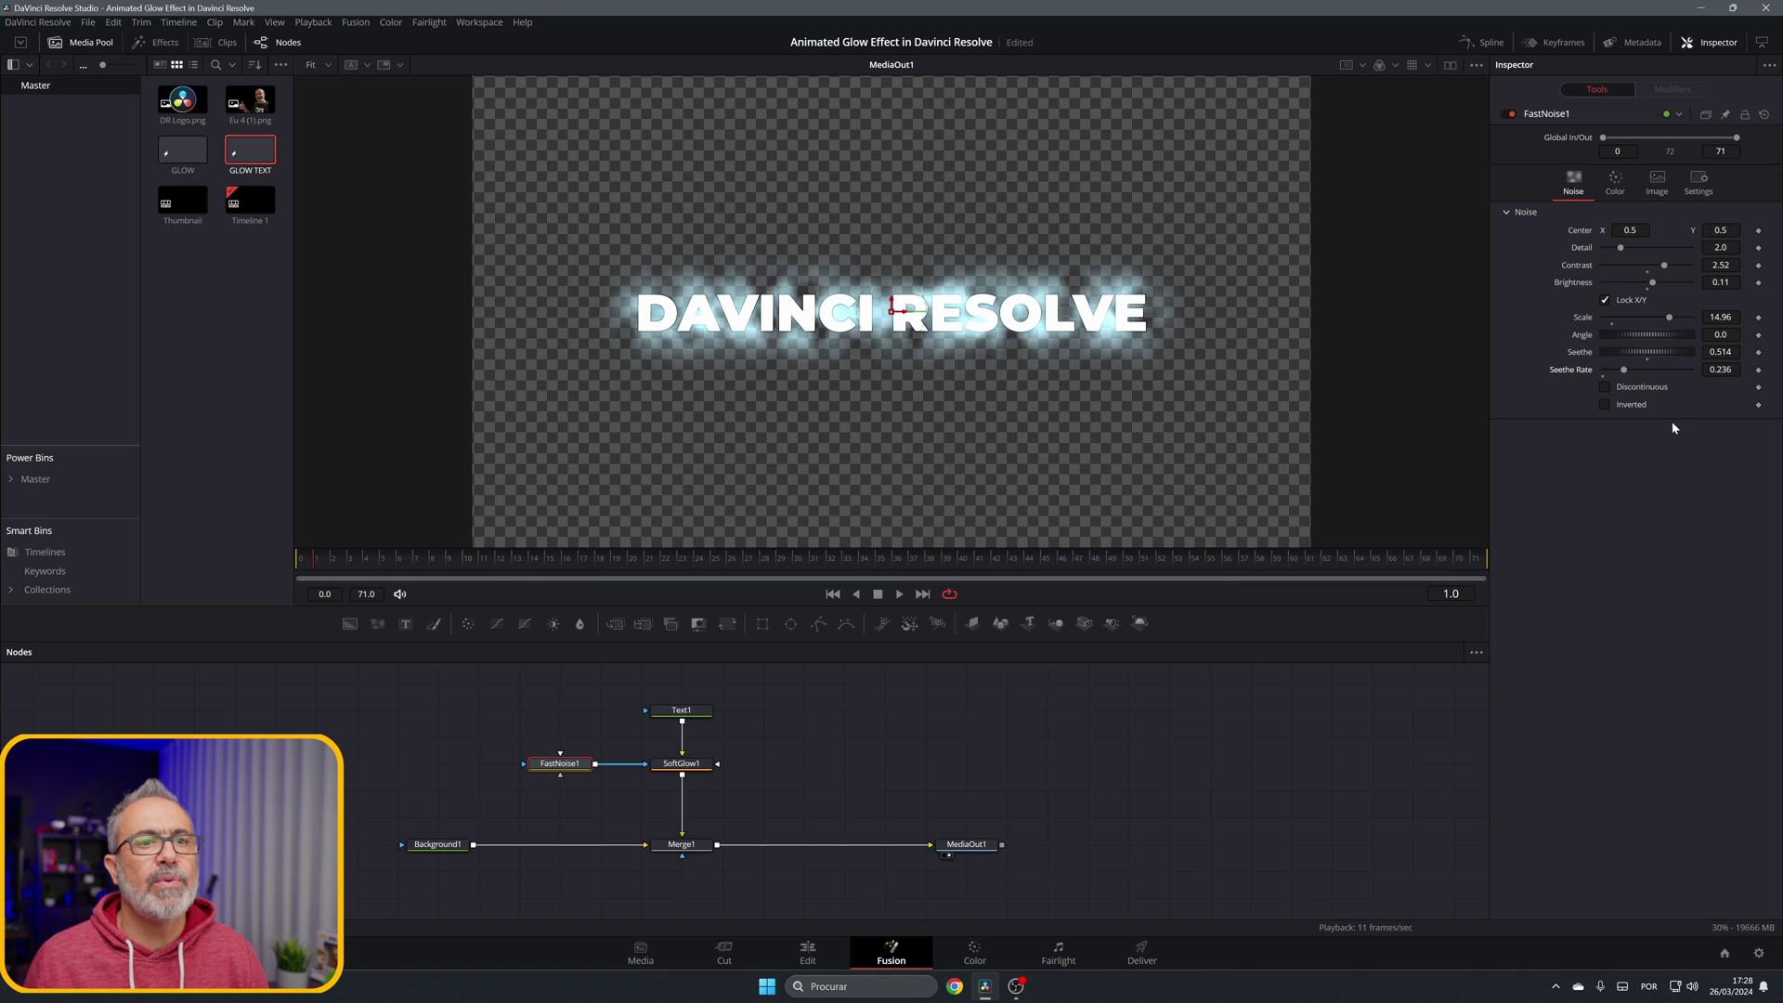
drag(1627, 373, 1665, 370)
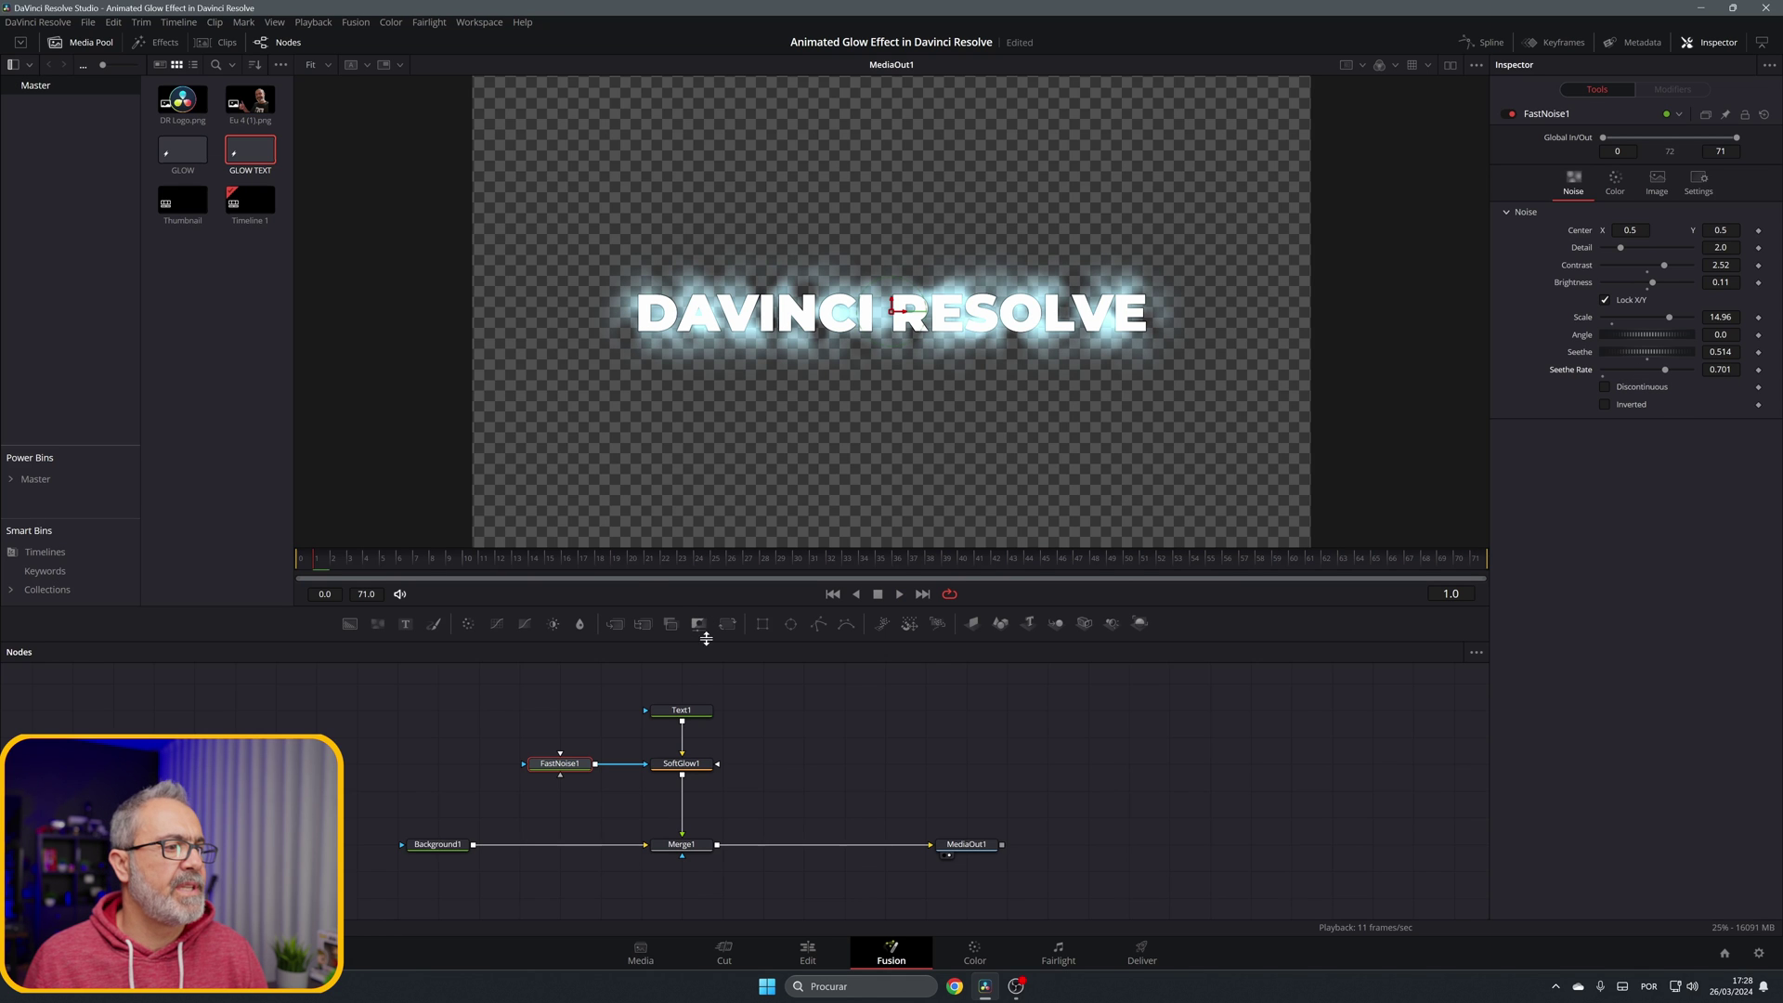
click(899, 597)
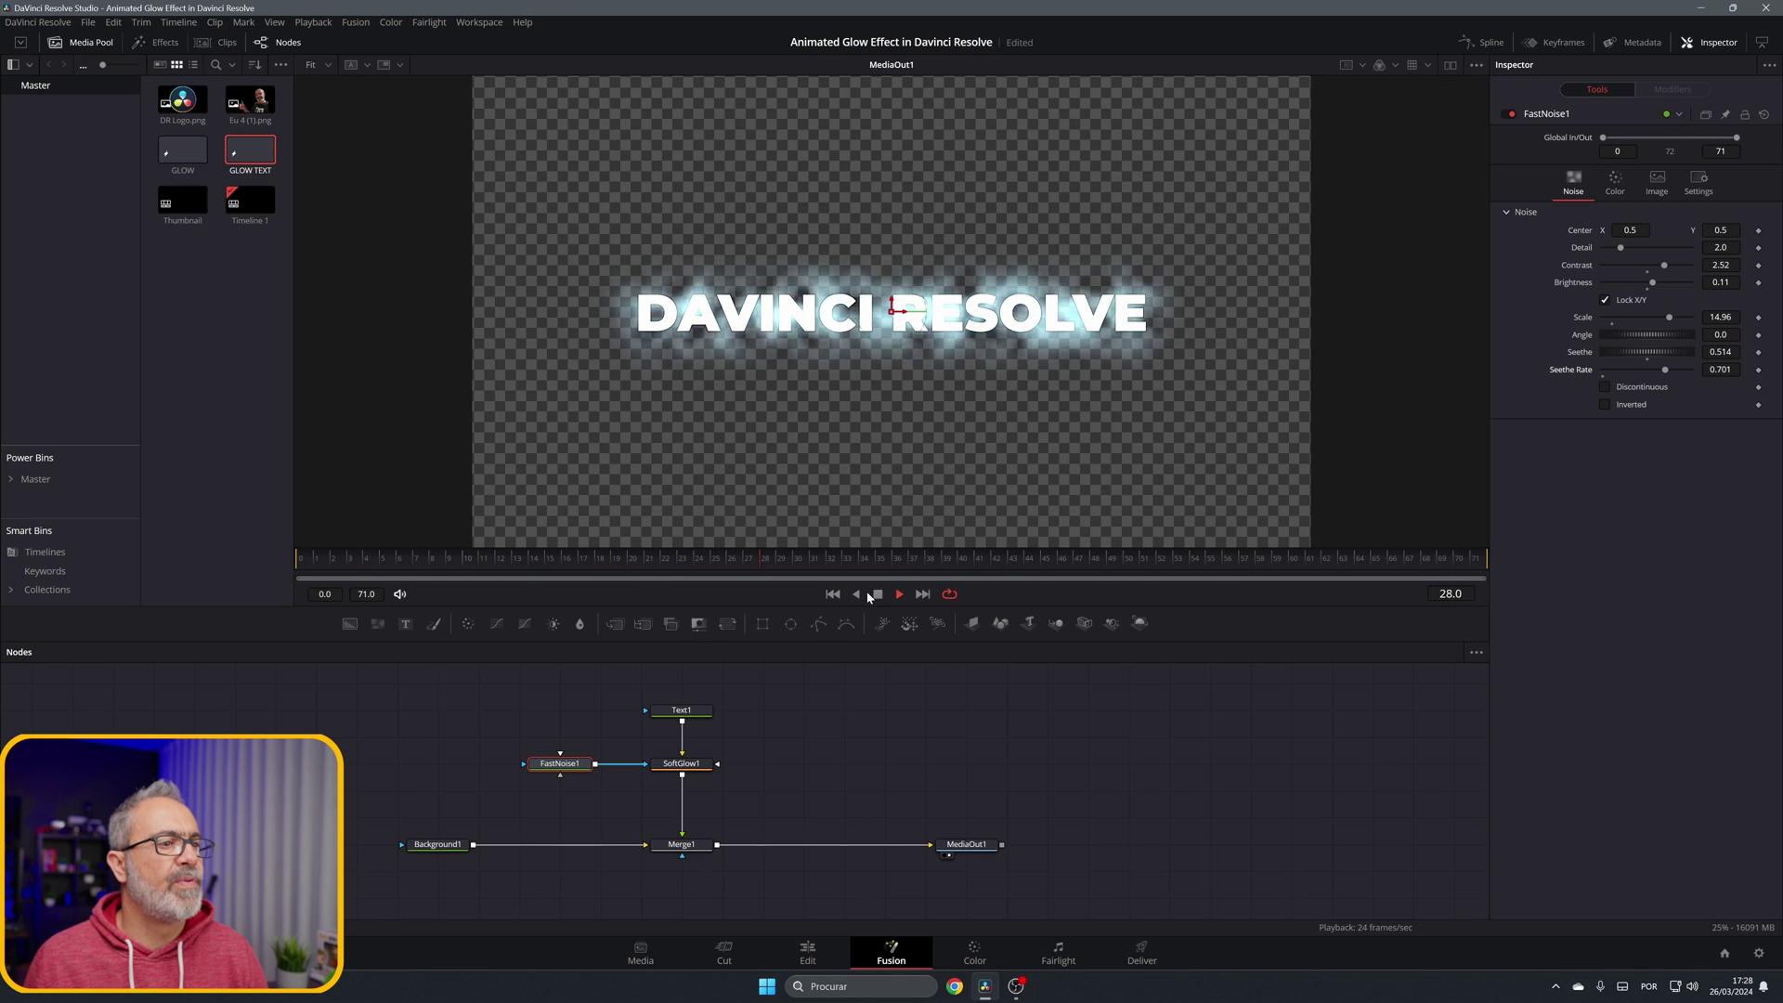
click(877, 595)
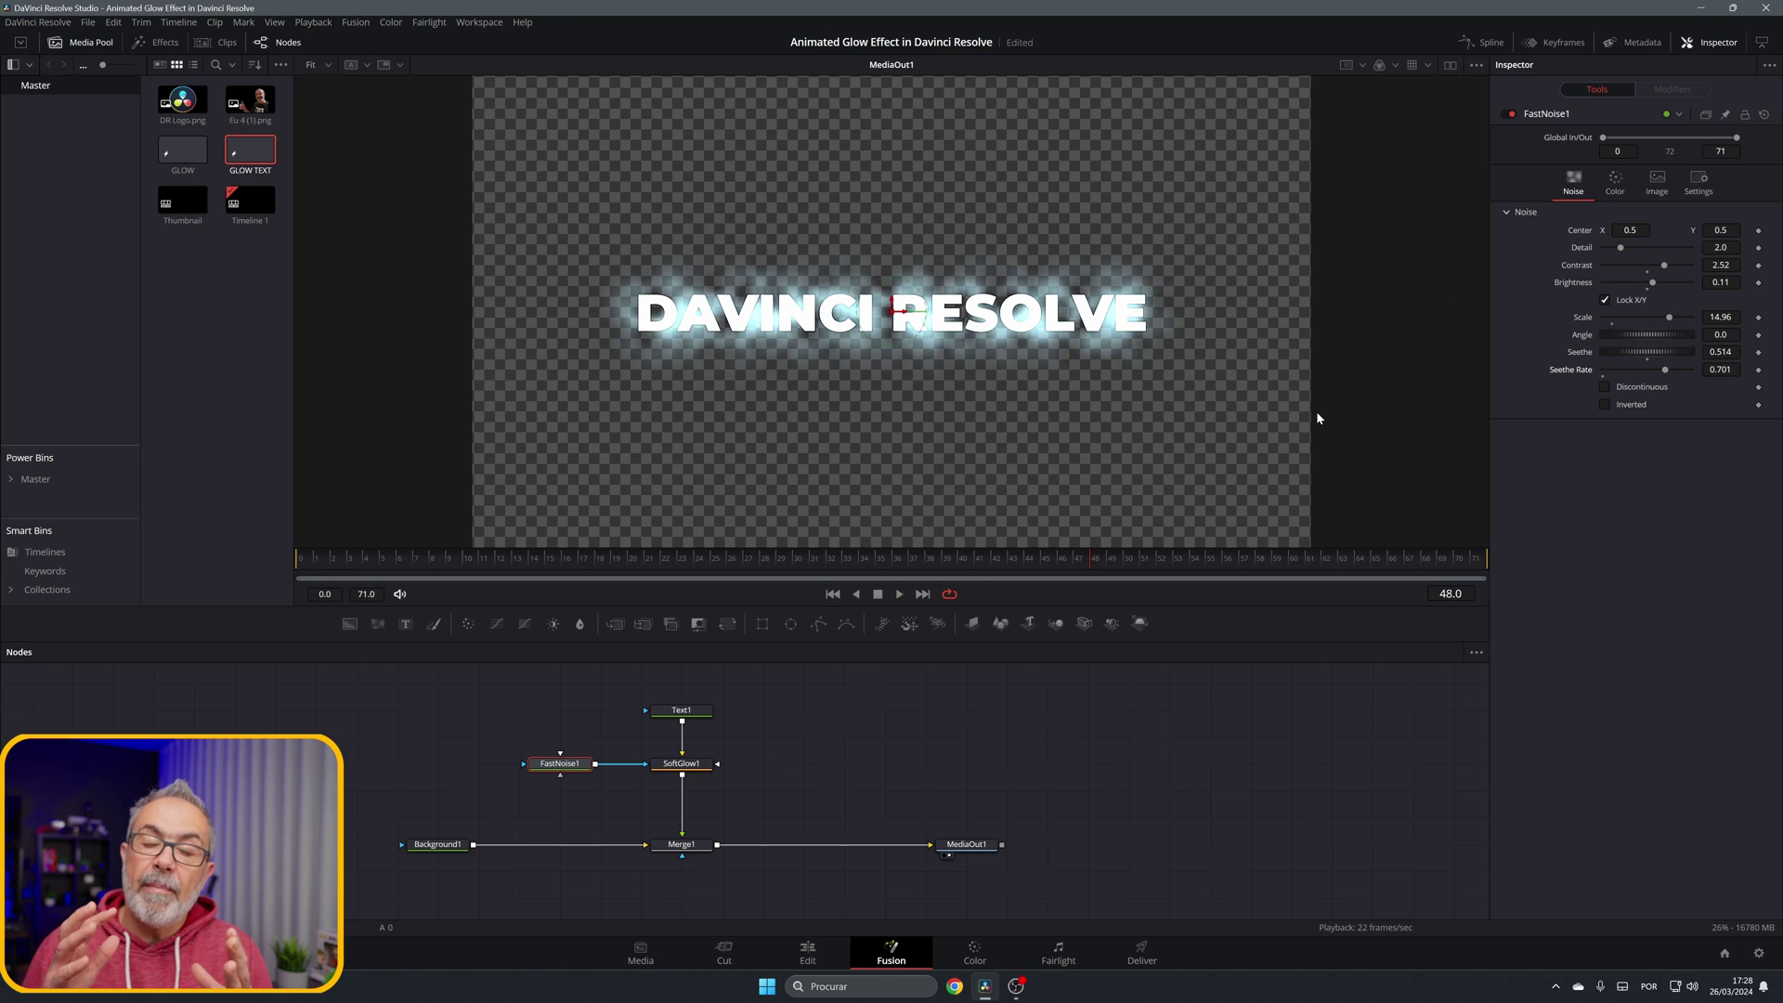
- On the Edit page, swap the GLOW clip at the start of Video 1 for GLOW TEXT and play it
click(822, 947)
key(Delete)
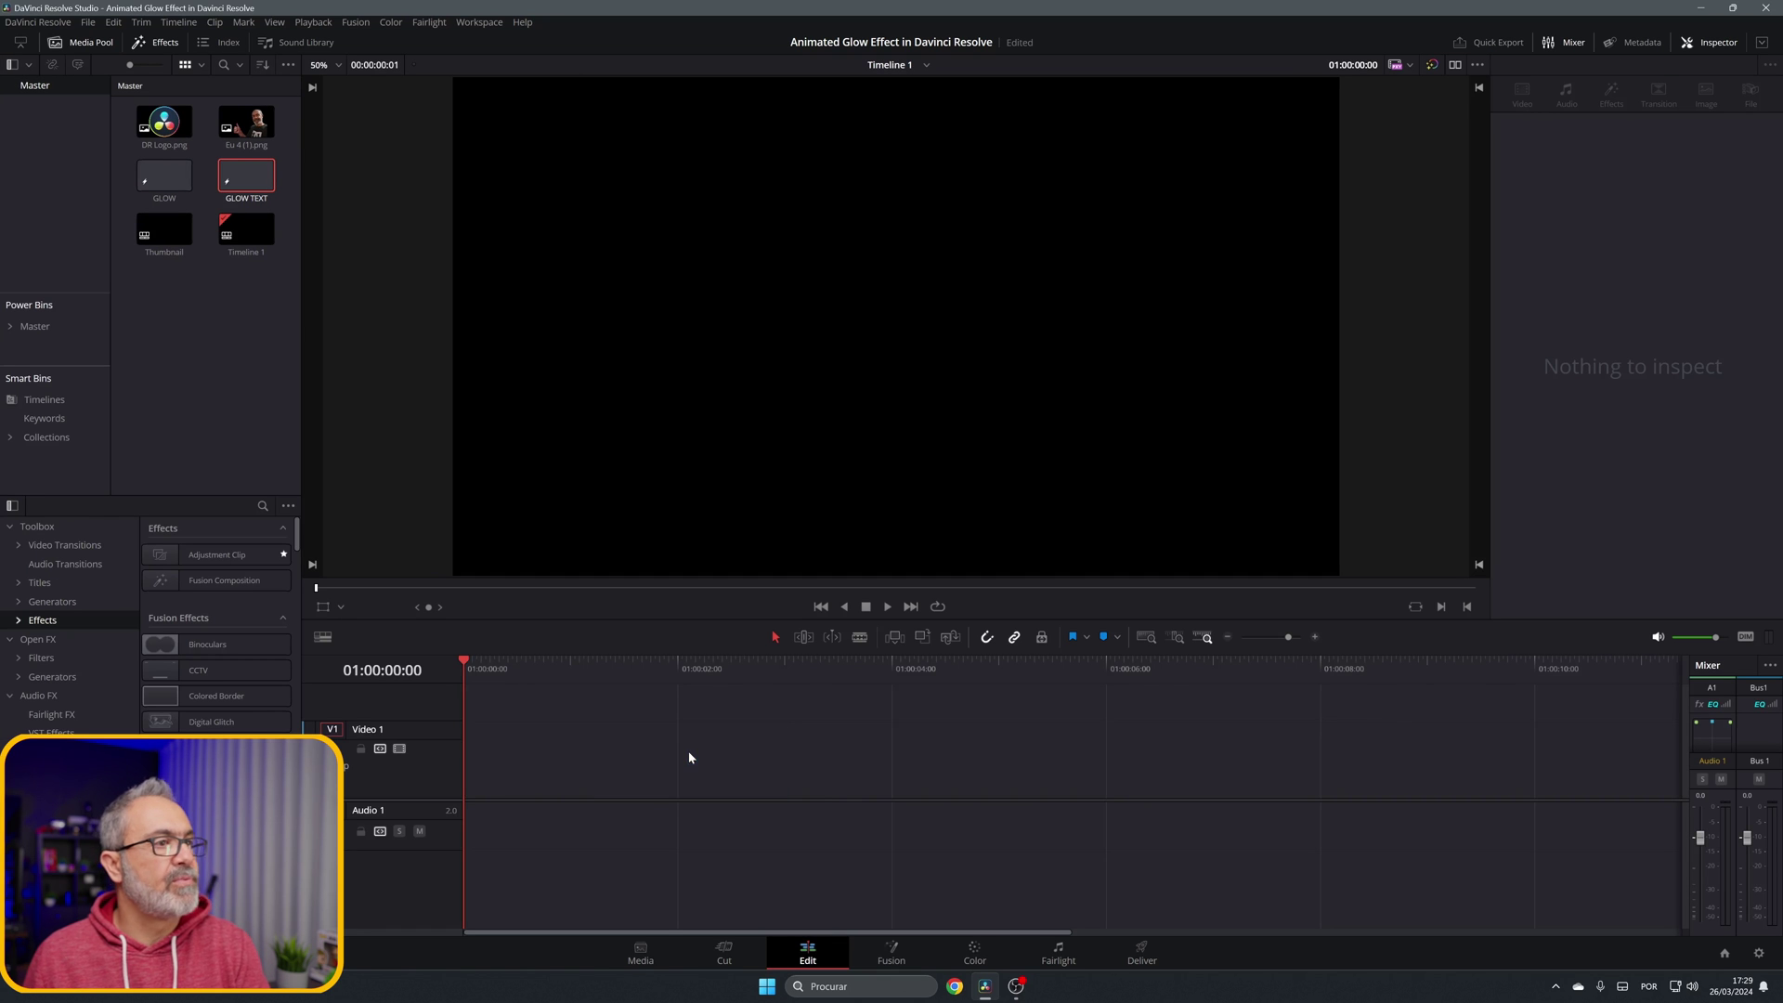
drag(246, 177, 473, 785)
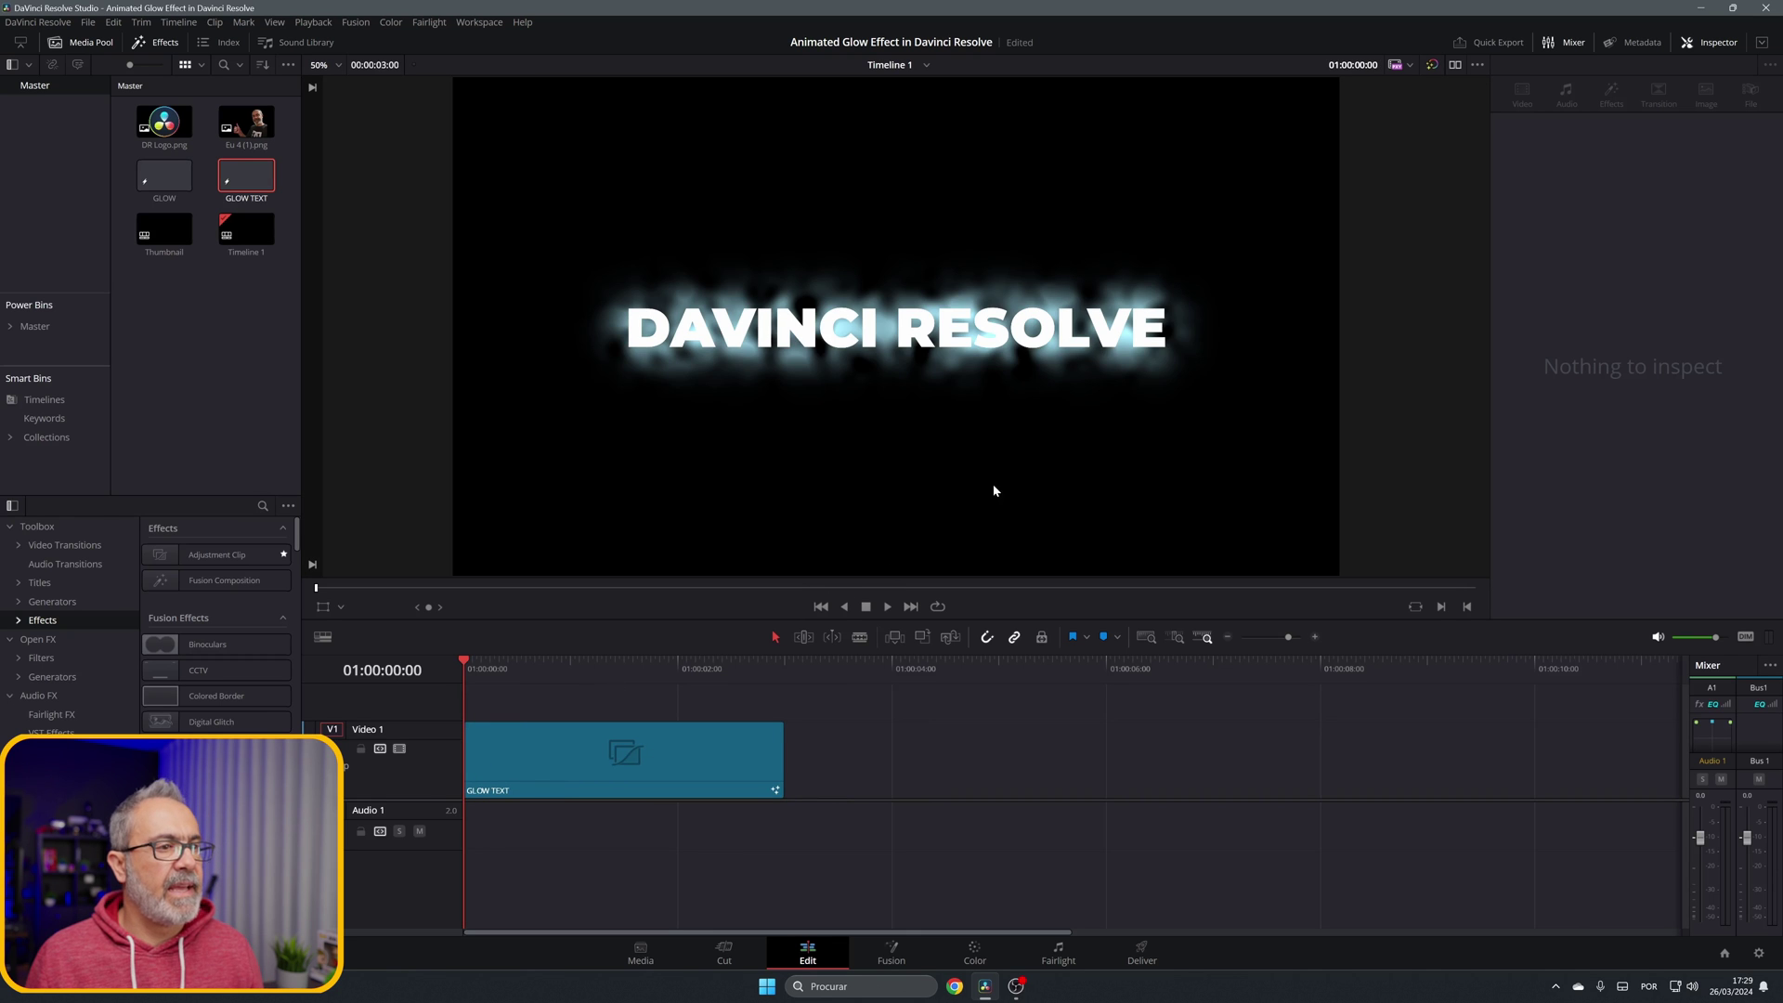
click(884, 606)
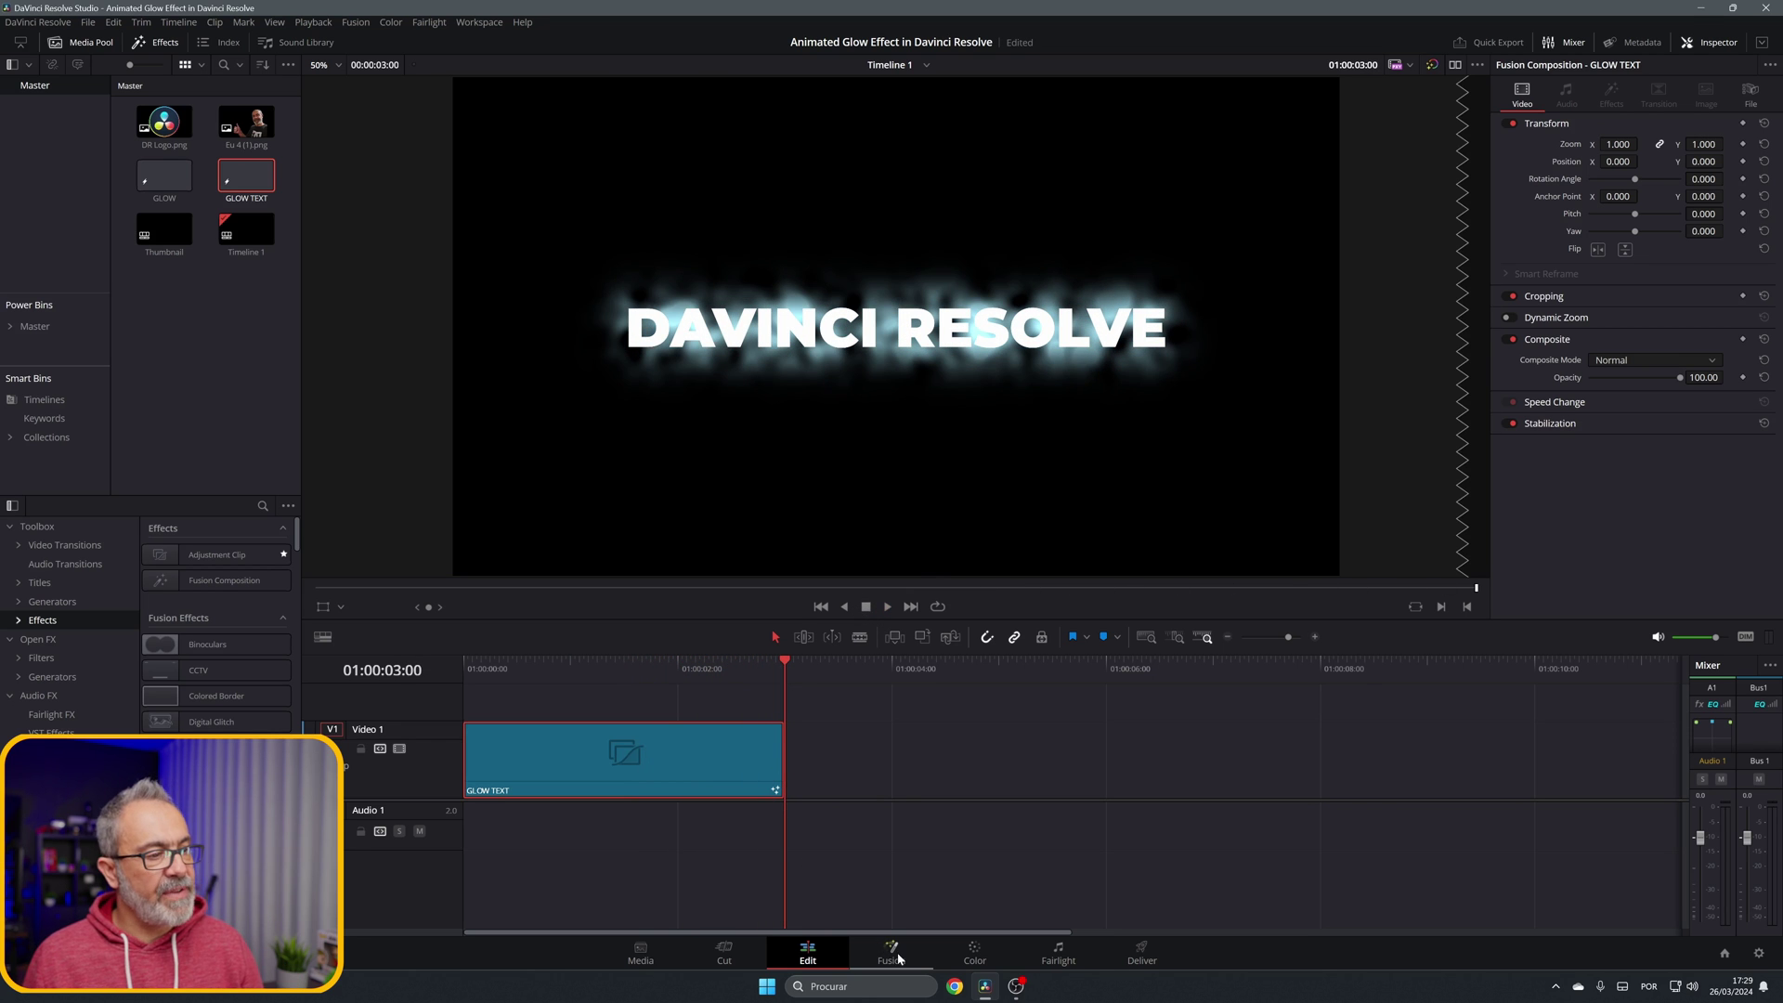
- Back on the Fusion page, play the glow animation and review SoftGlow1's settings
key(shift+5)
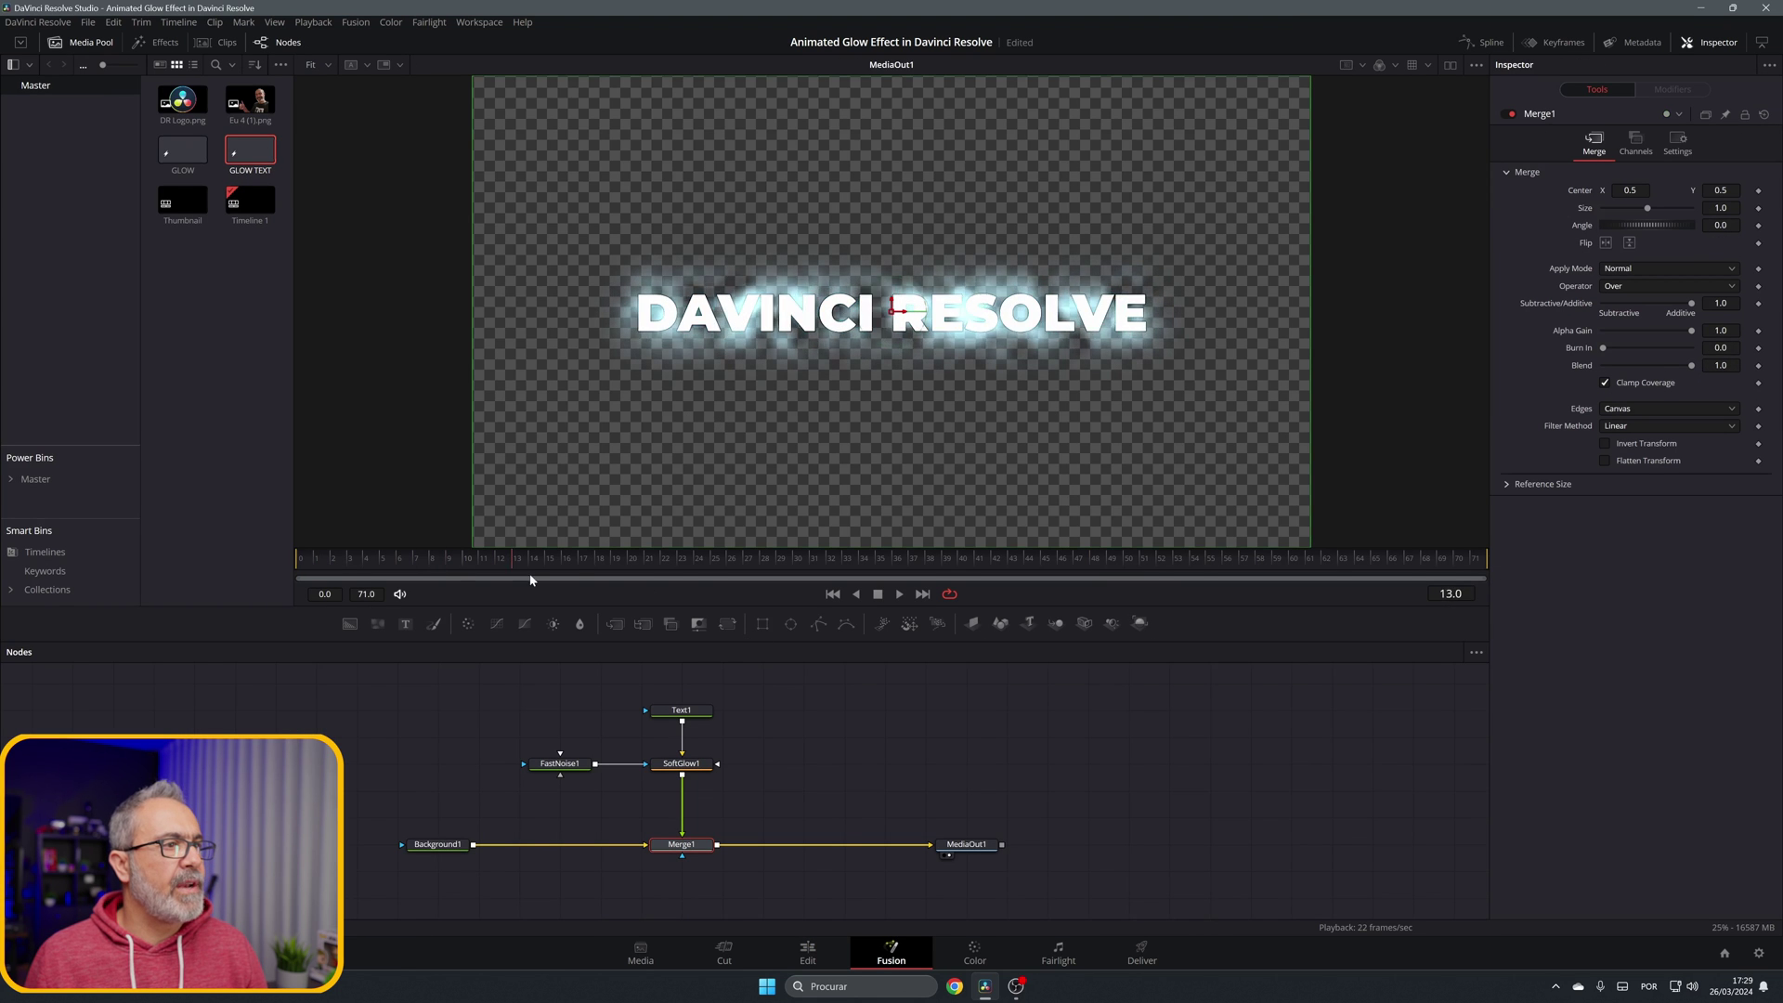
key(space)
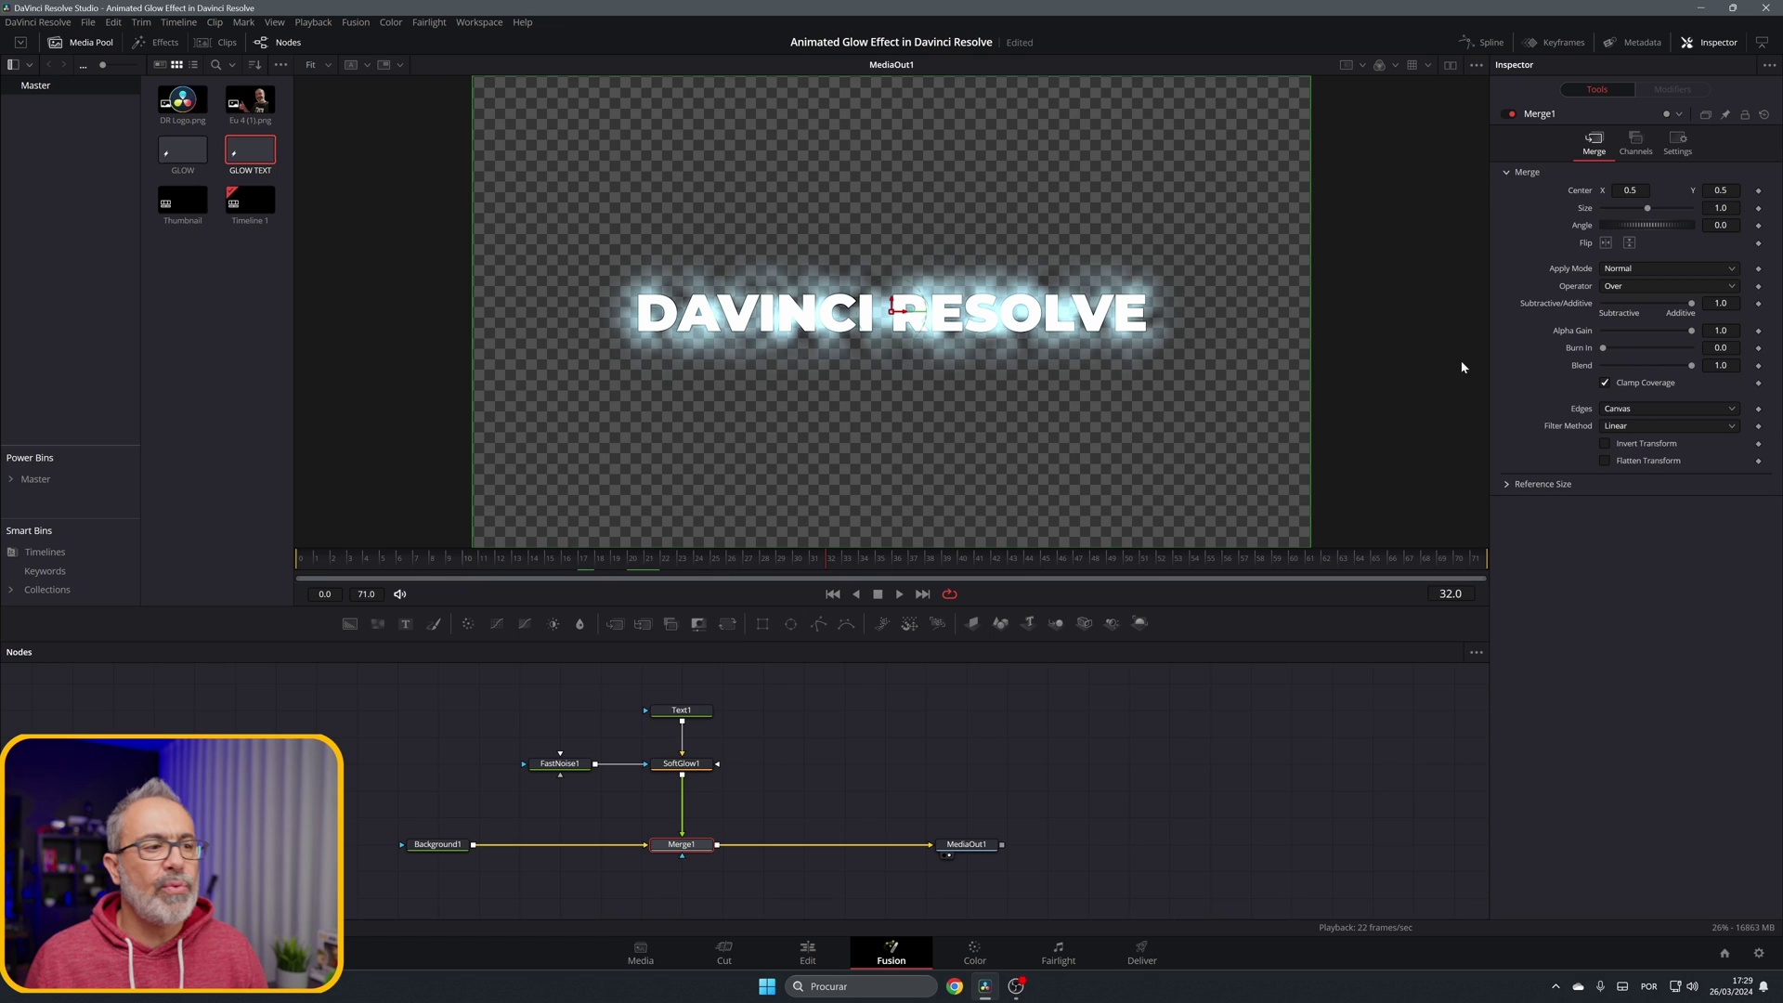
click(682, 762)
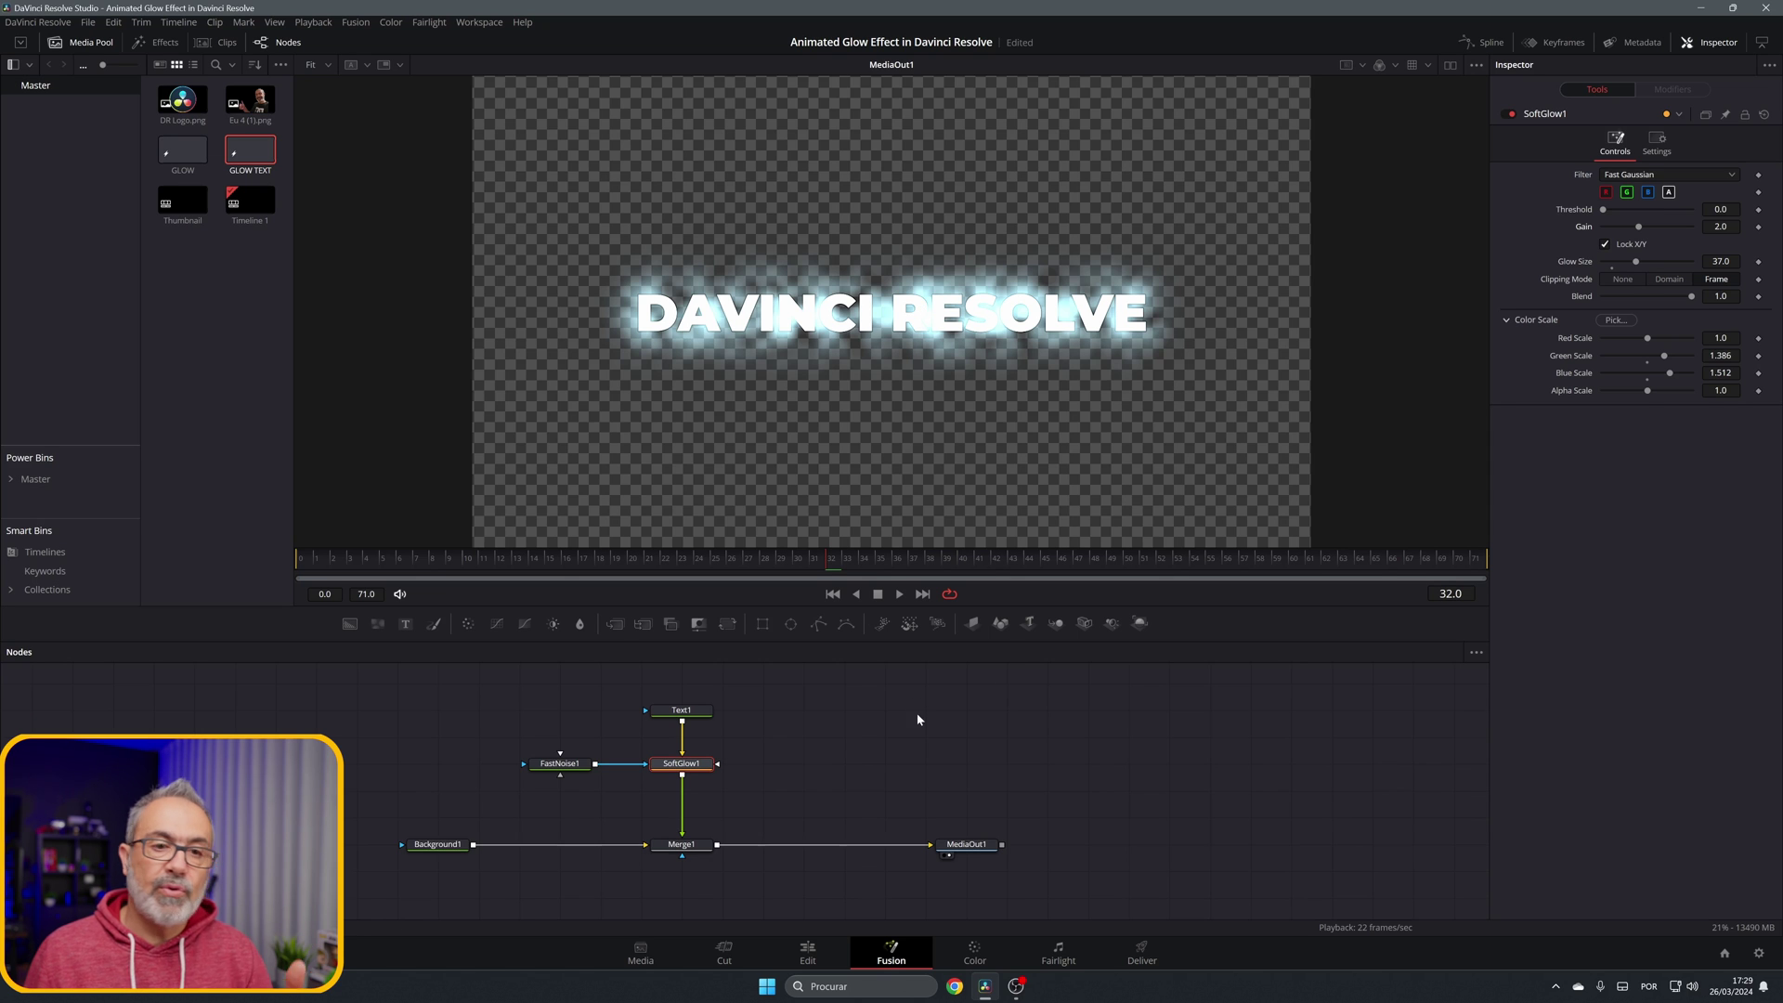
- Move Text1 aside and layer it over the Merge1 output as Merge2 before MediaOut1
drag(690, 719, 764, 723)
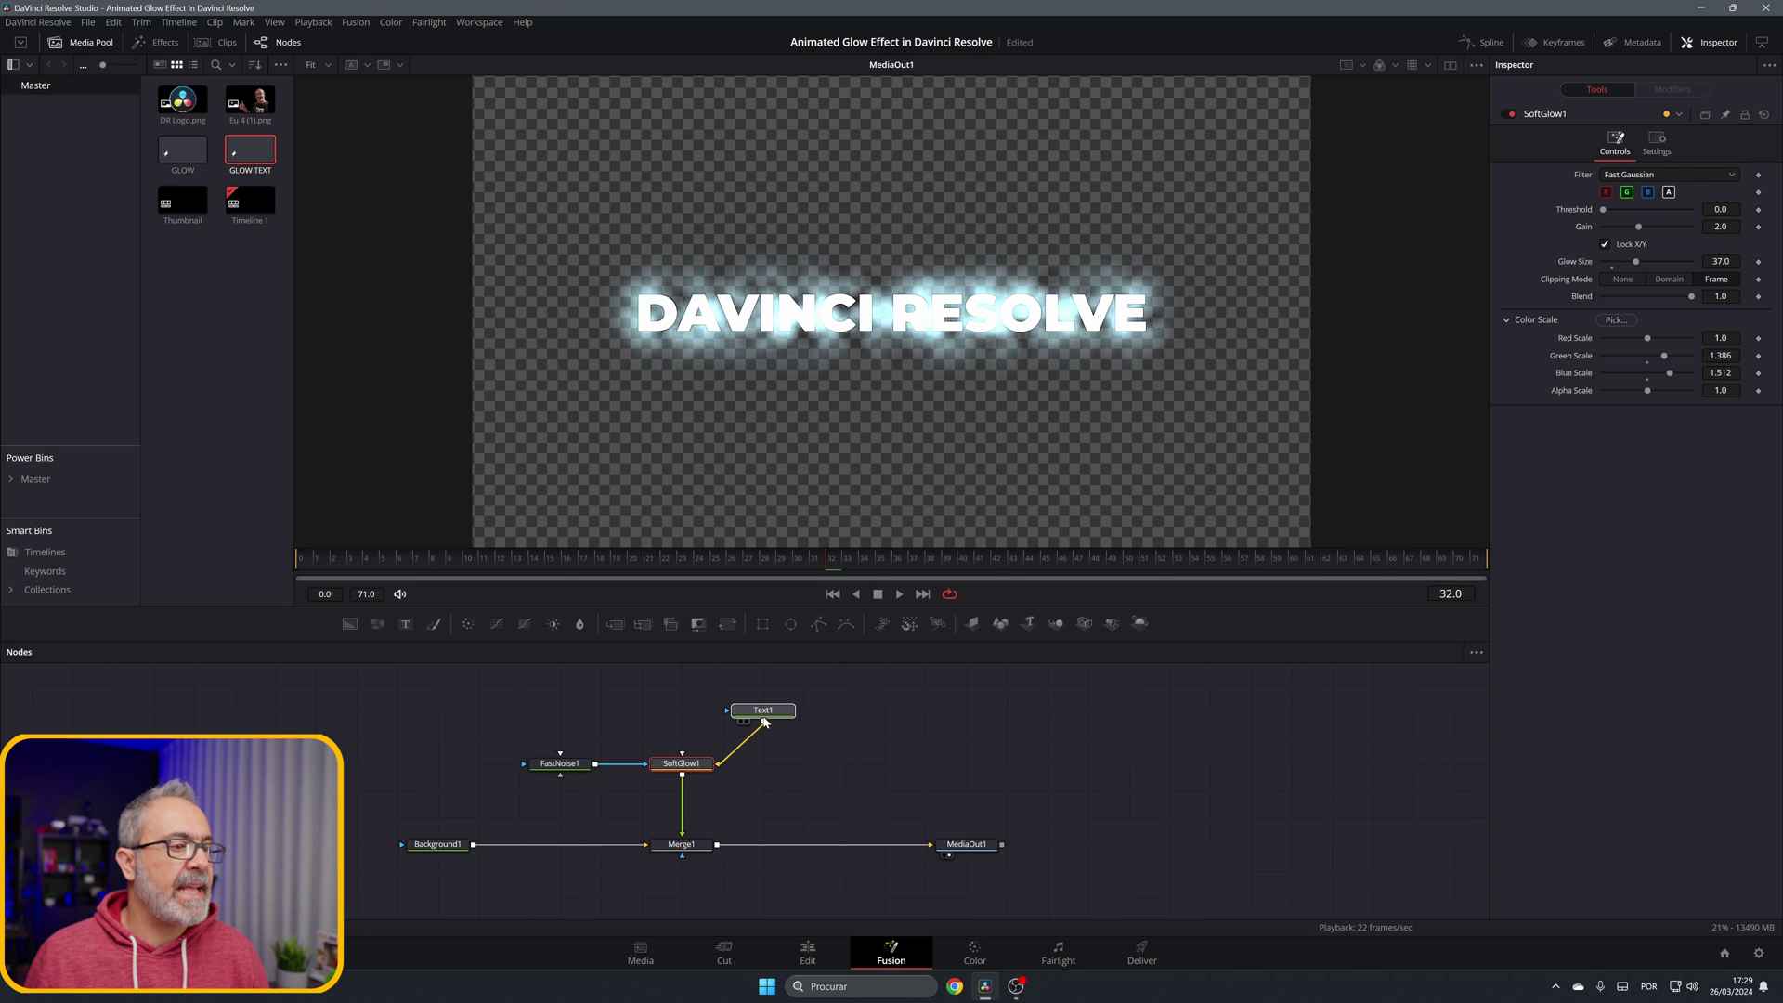
click(764, 723)
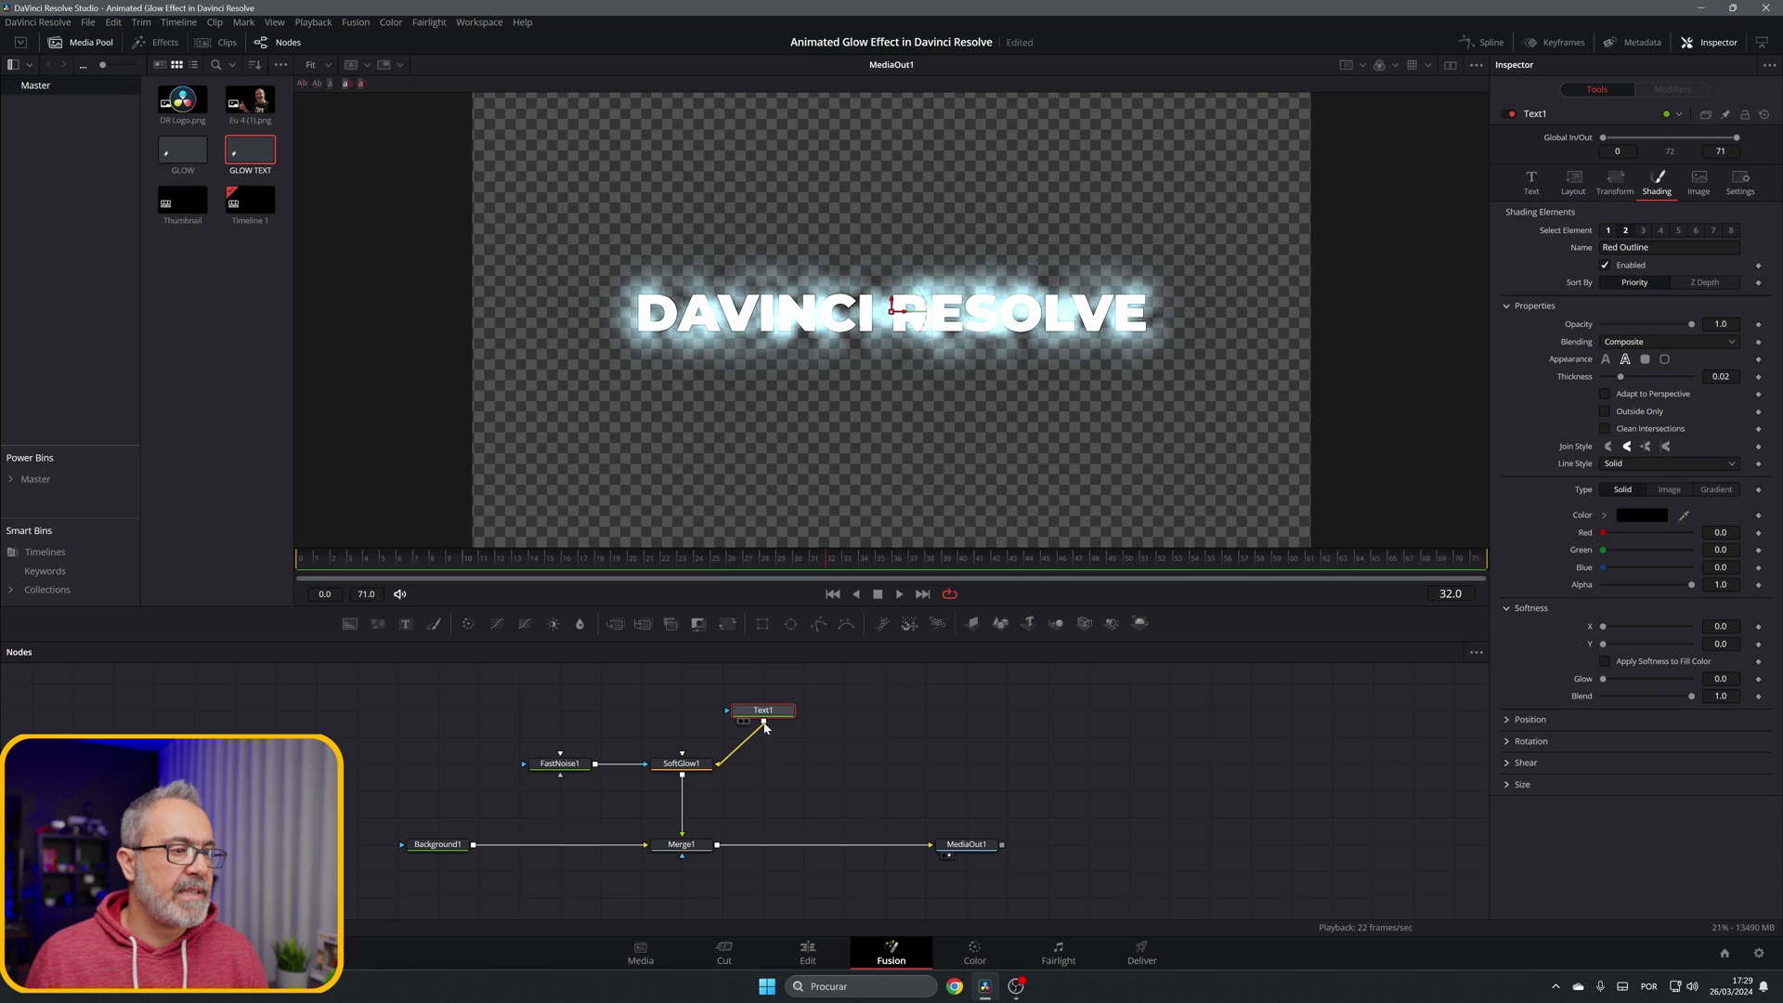
drag(783, 755, 763, 845)
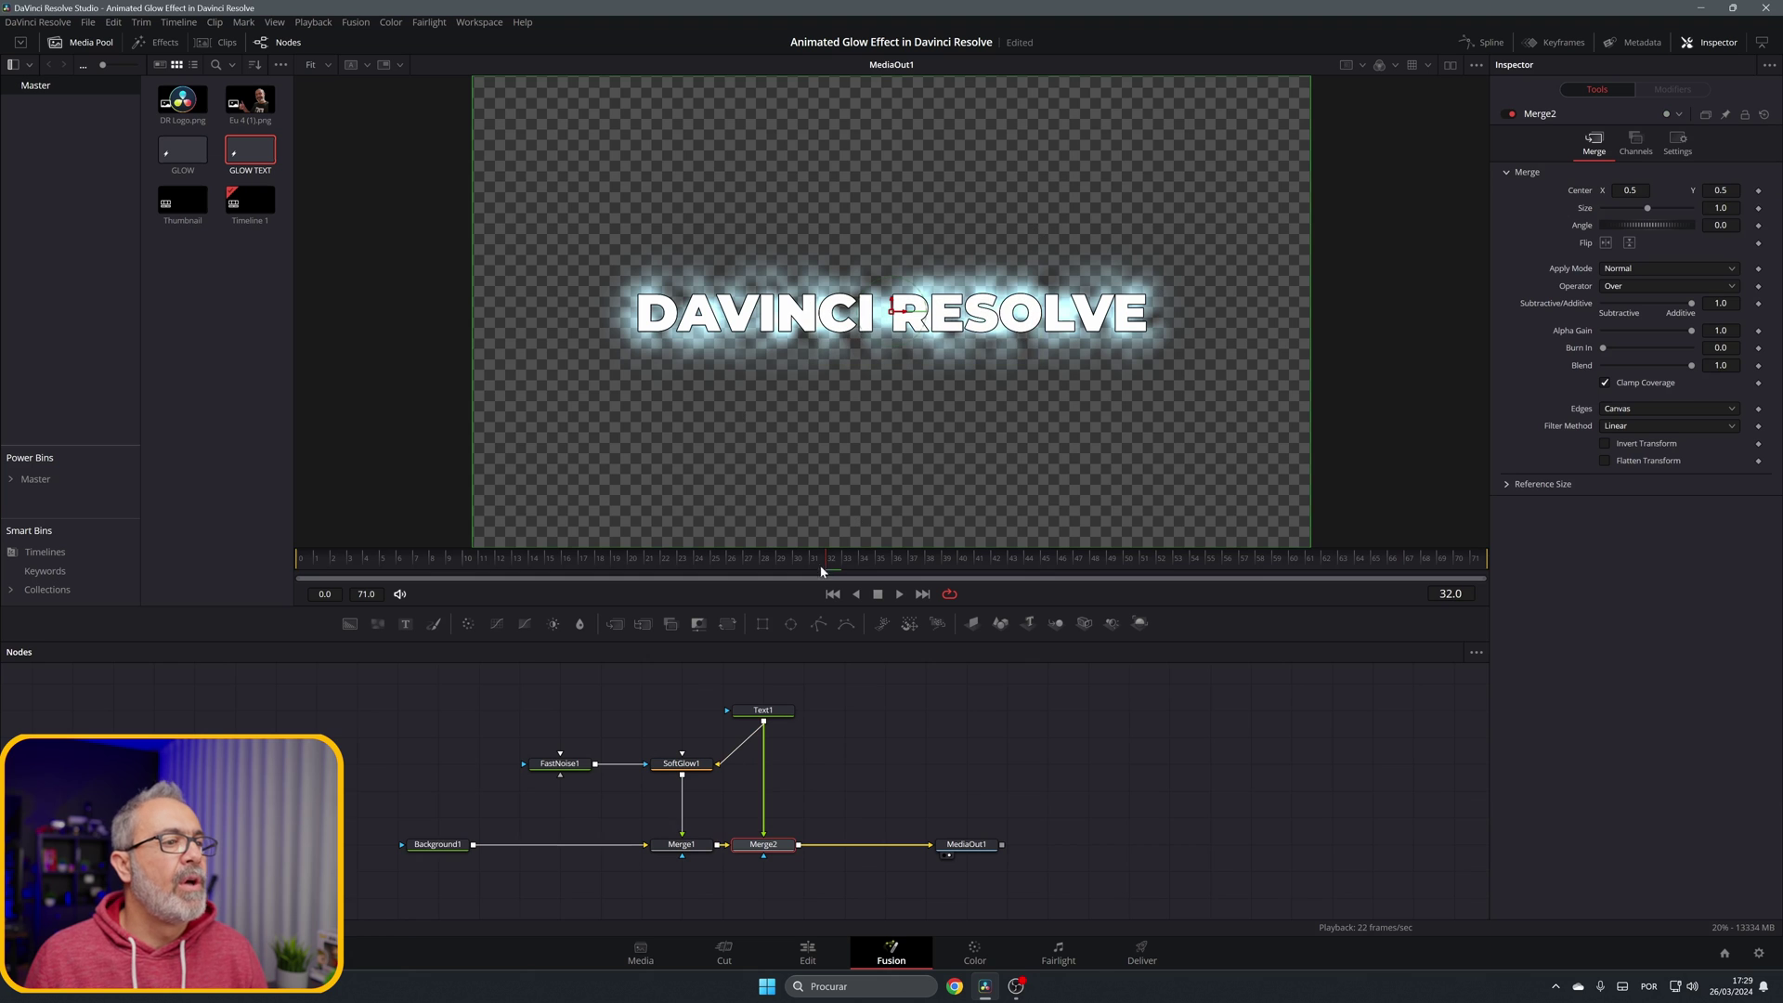
drag(832, 560, 314, 550)
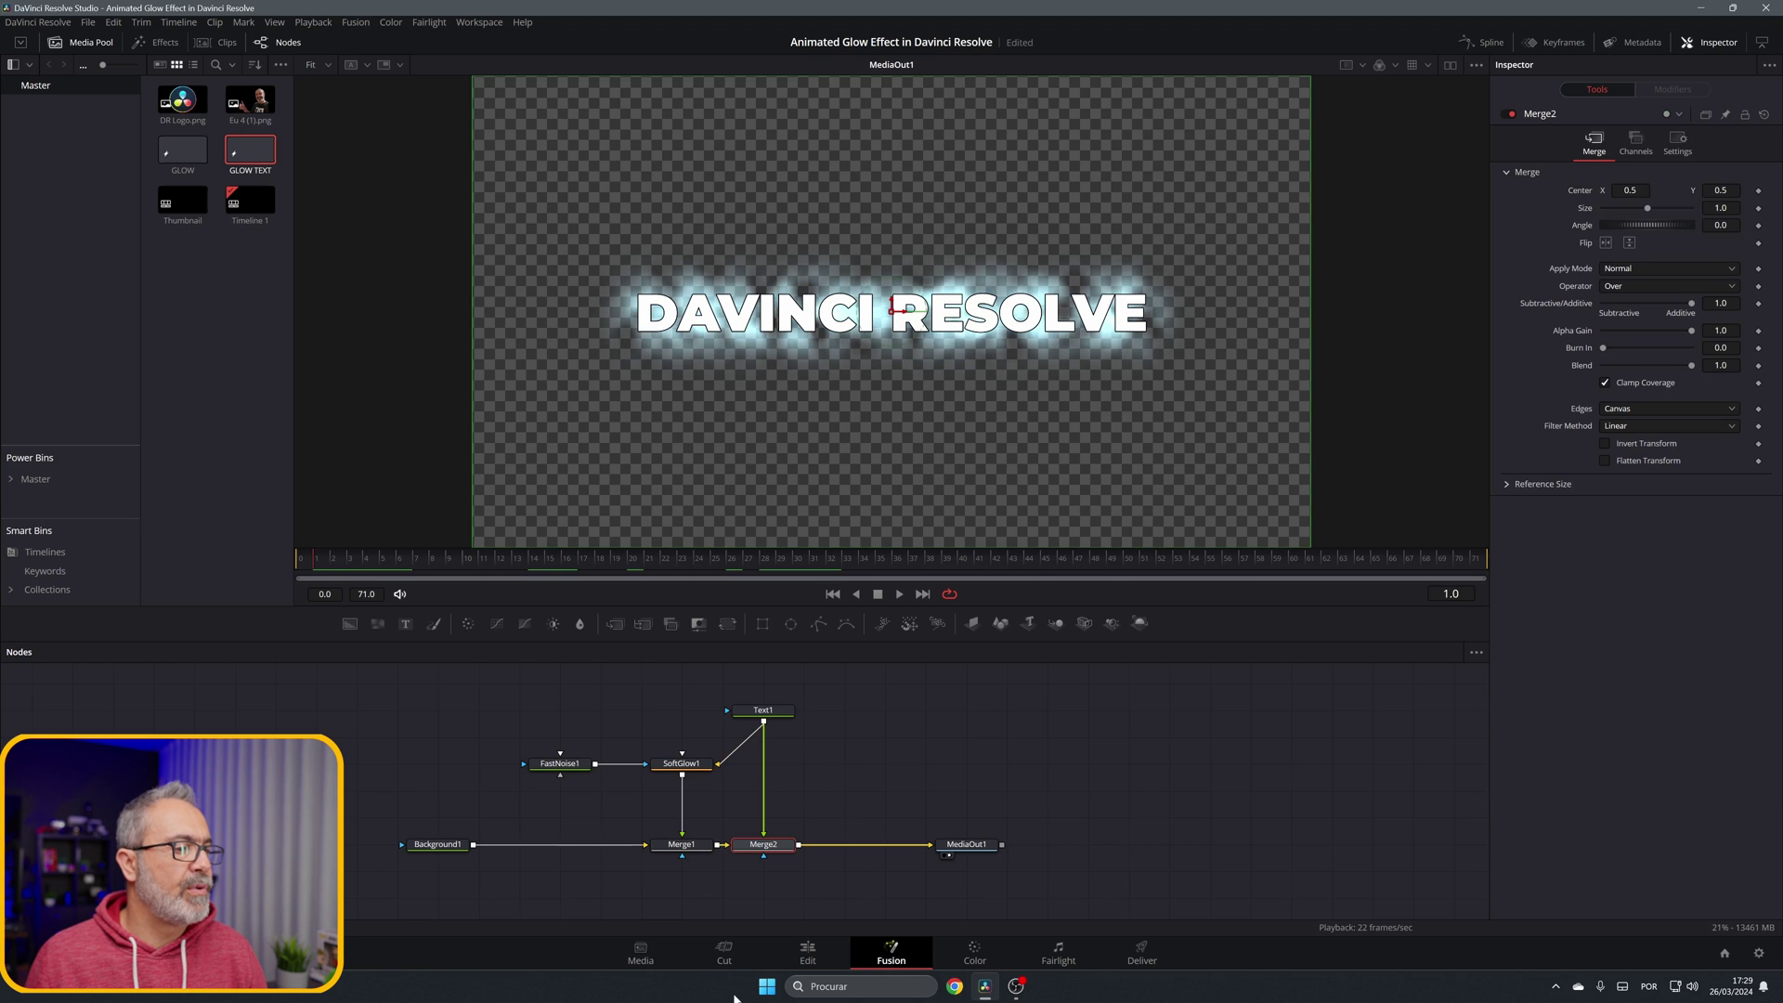
- On the Edit page, replace the old clip on Video 1 with GLOW TEXT and play it back
click(827, 961)
click(724, 767)
key(Delete)
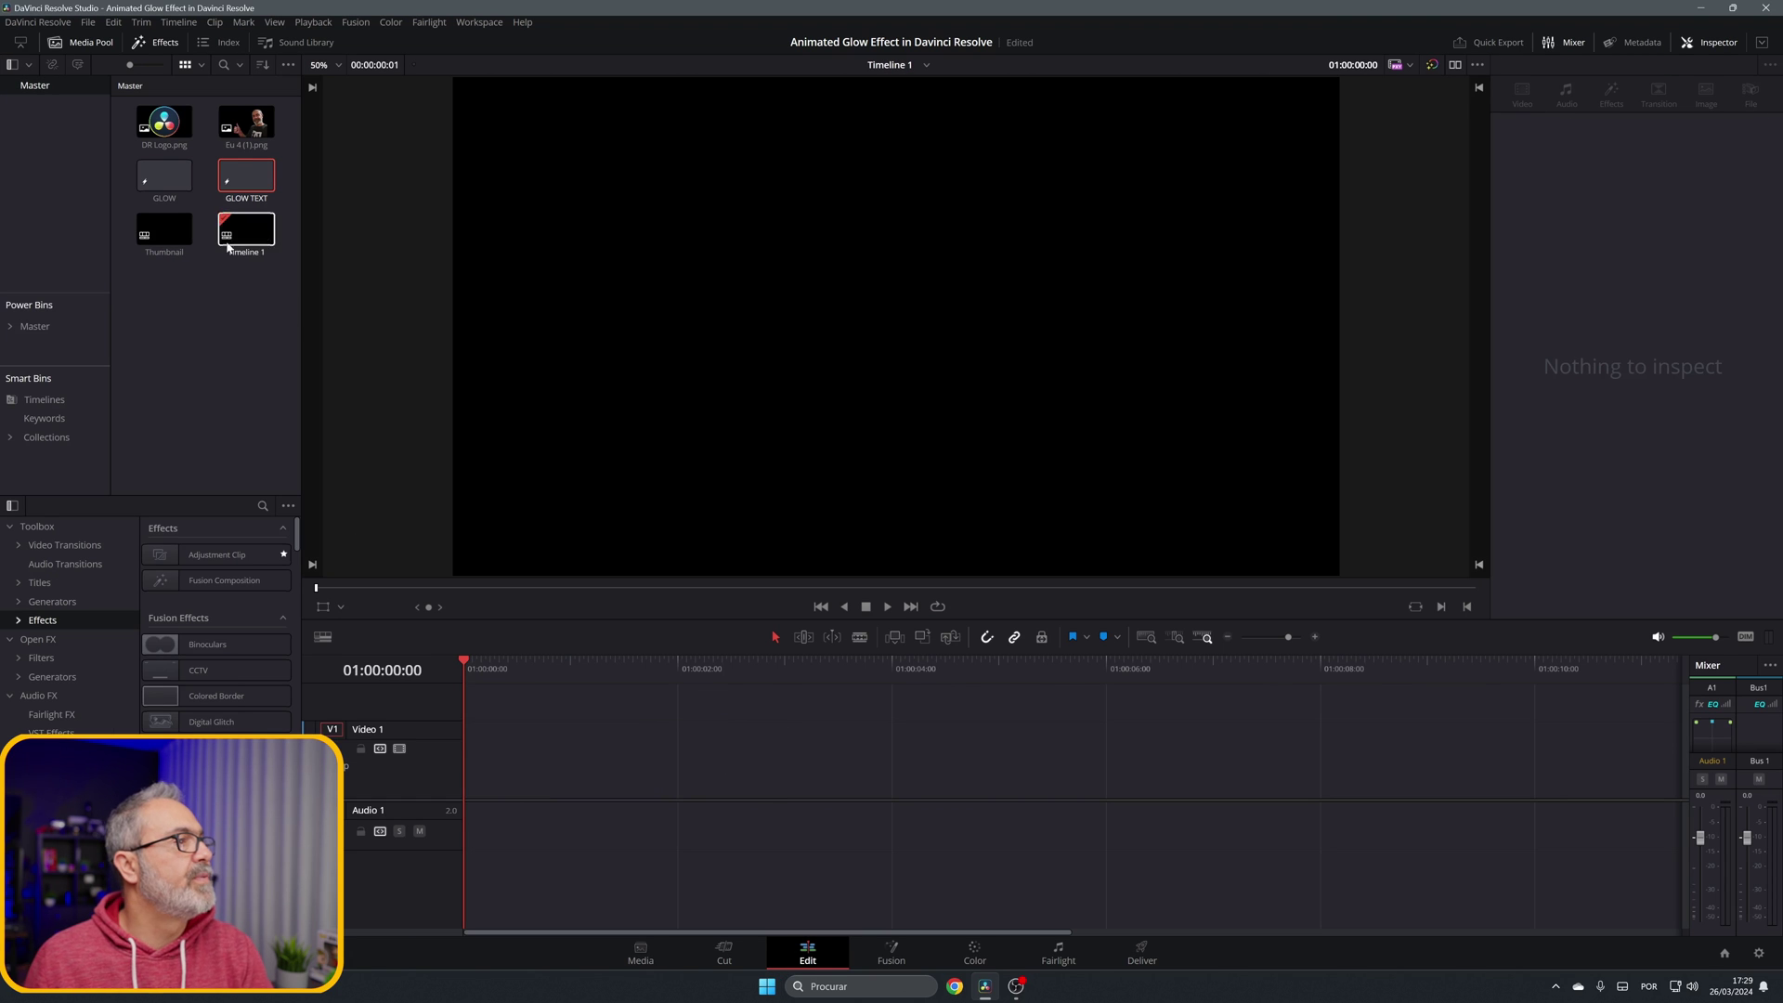
drag(241, 195, 468, 773)
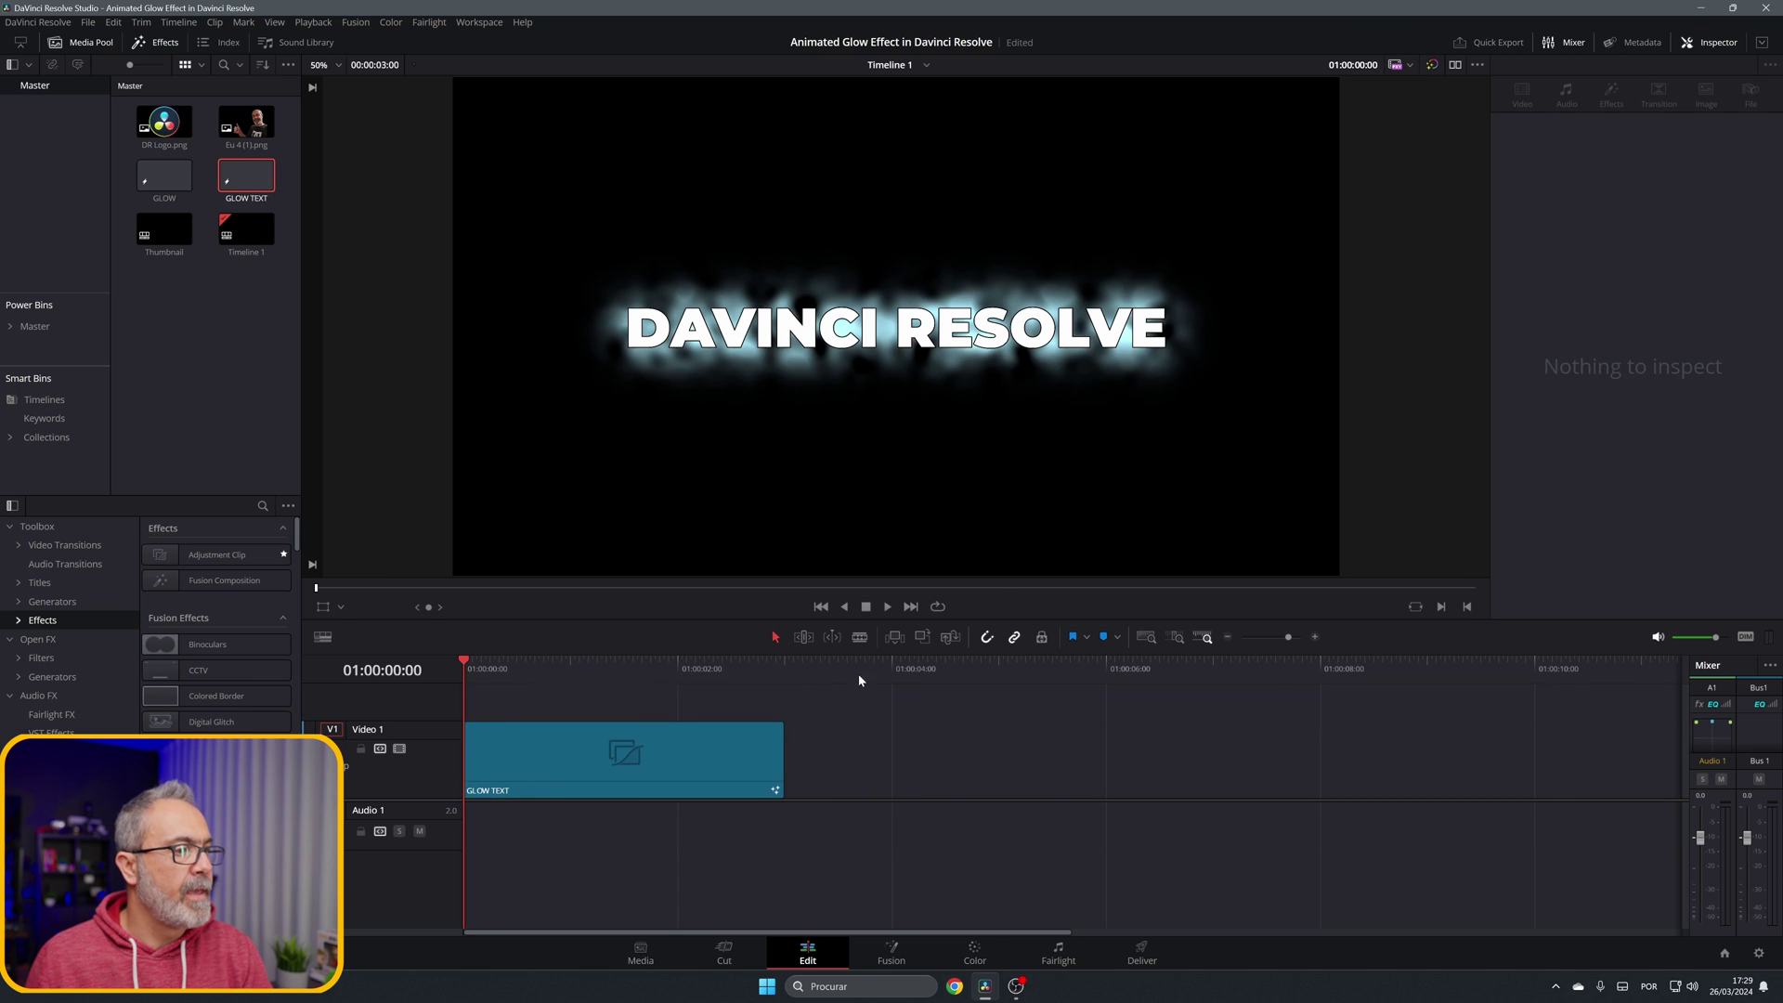
click(885, 606)
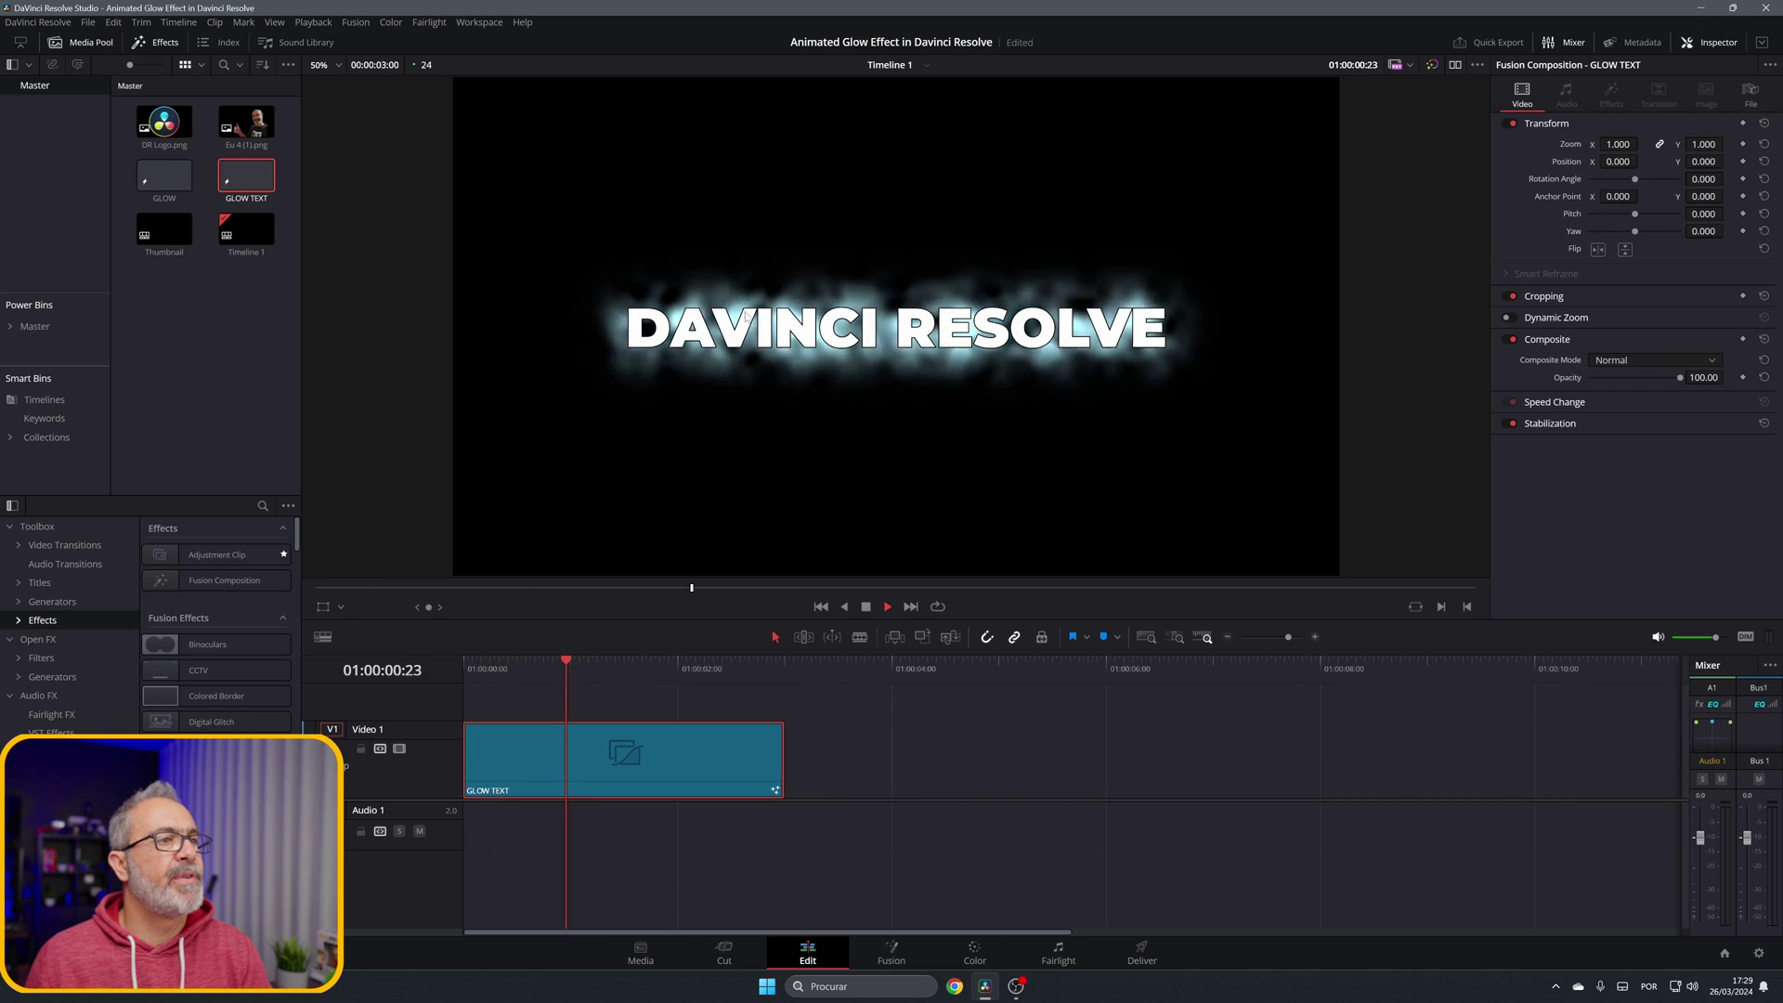